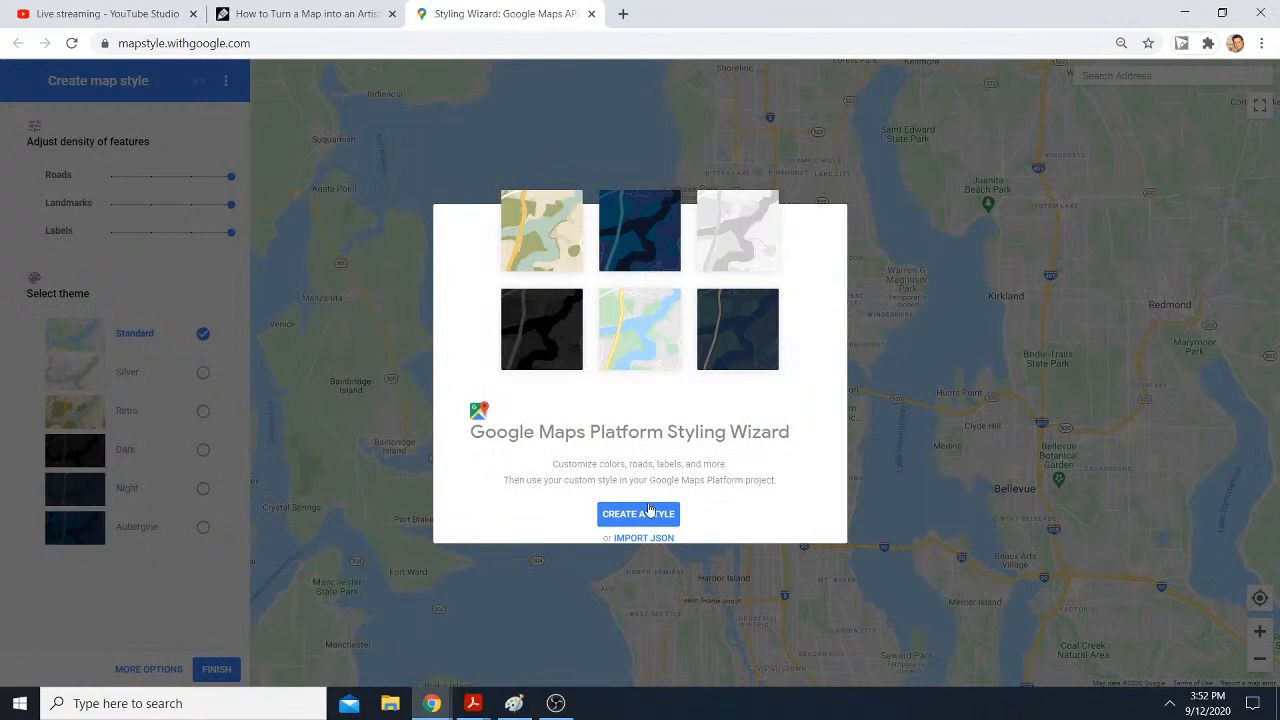
Step: Create a map style with the Night theme and the roads, landmarks and labels densities all set to minimum
click(648, 513)
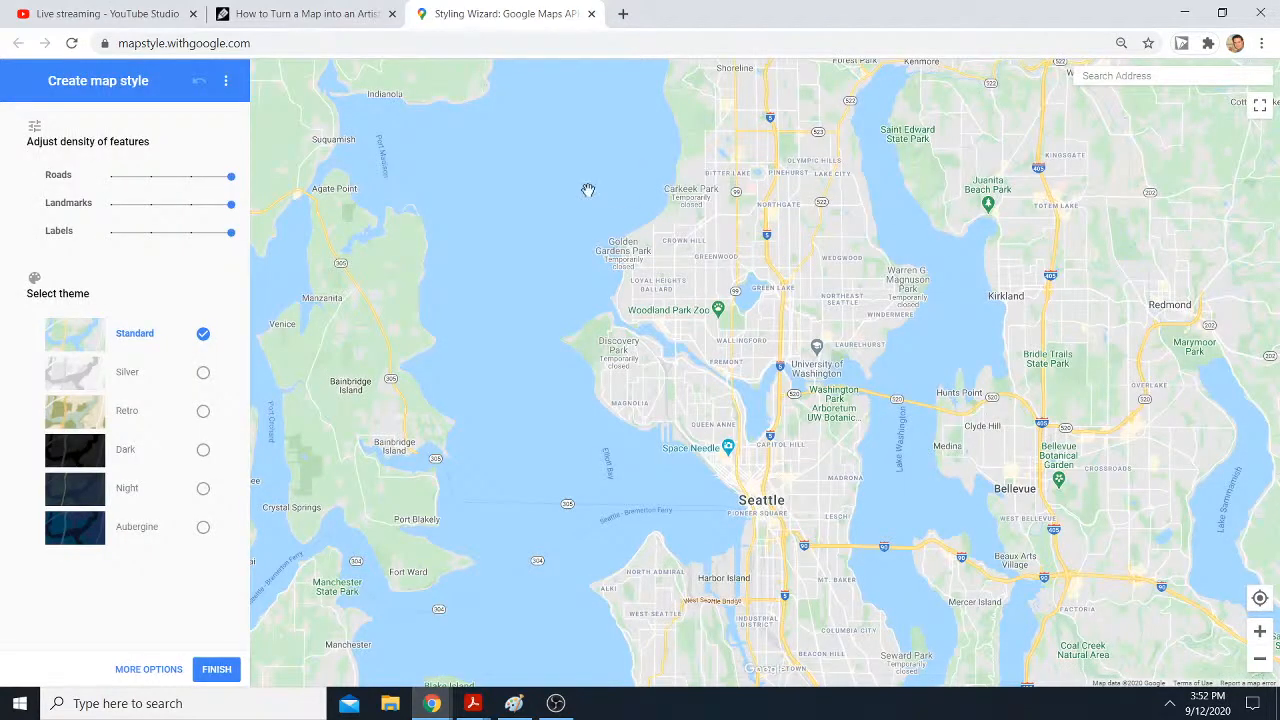
drag(230, 178, 123, 180)
drag(231, 206, 111, 206)
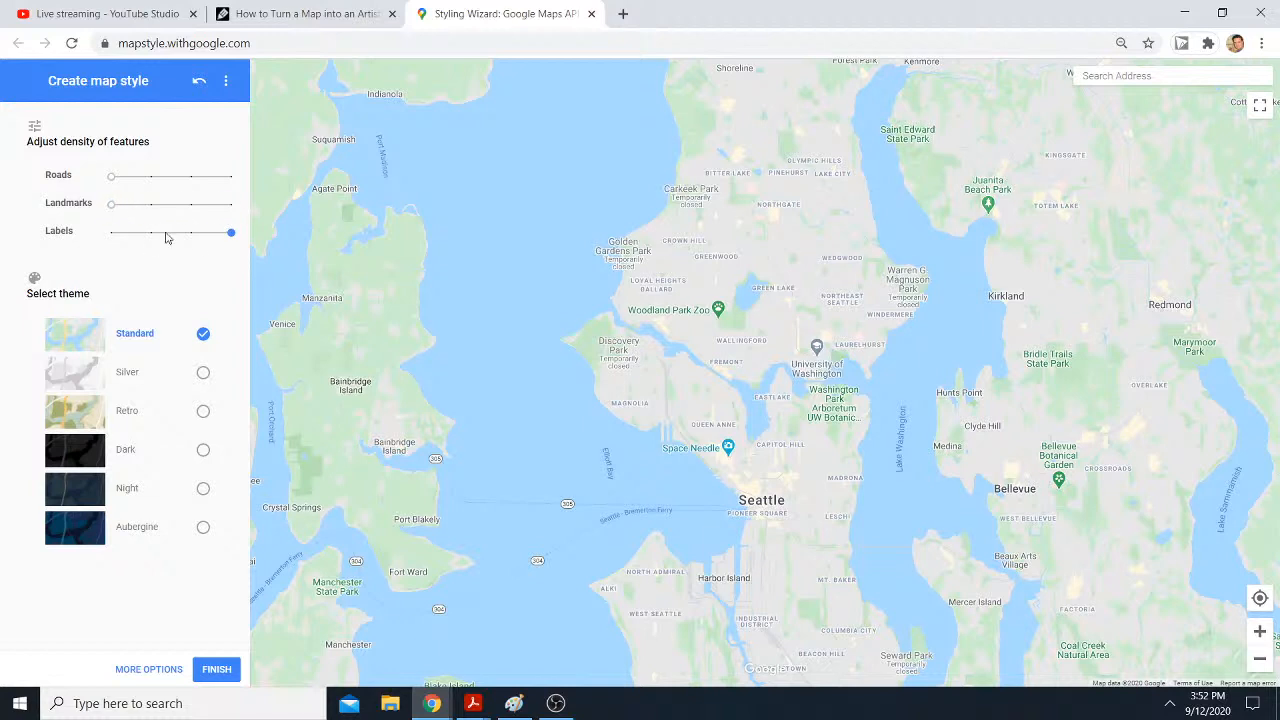
drag(228, 238, 110, 234)
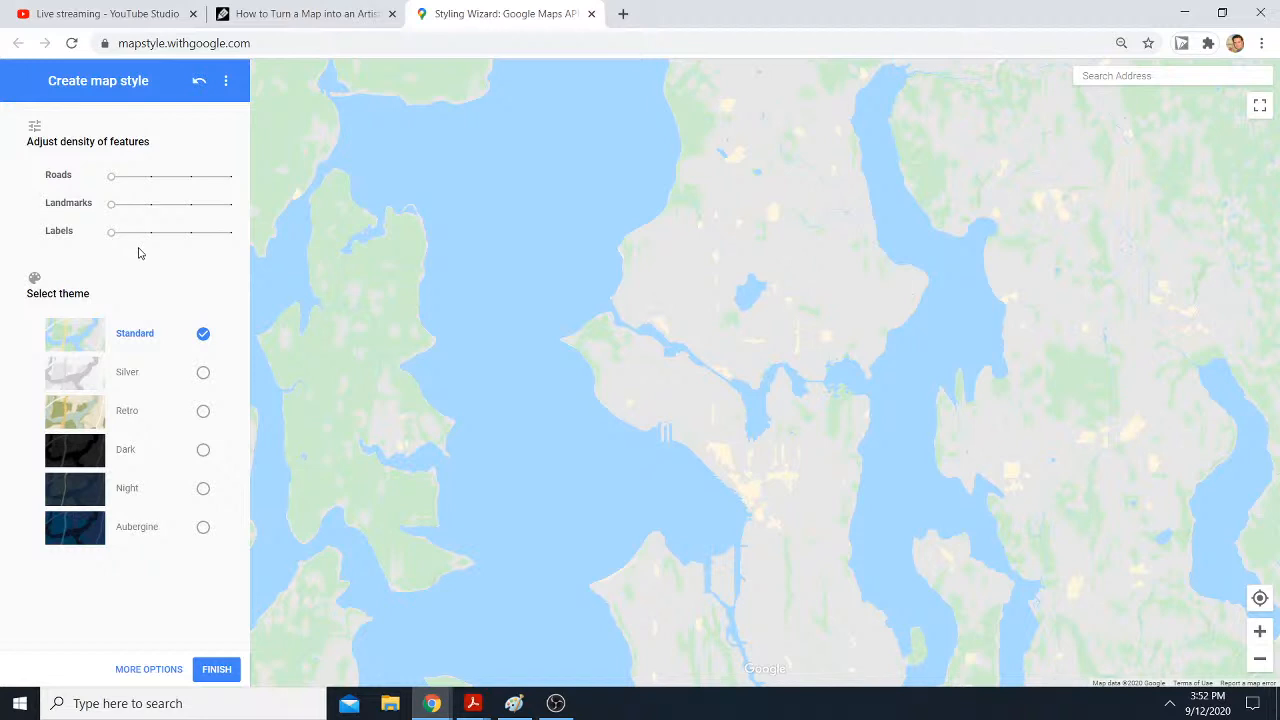
click(203, 488)
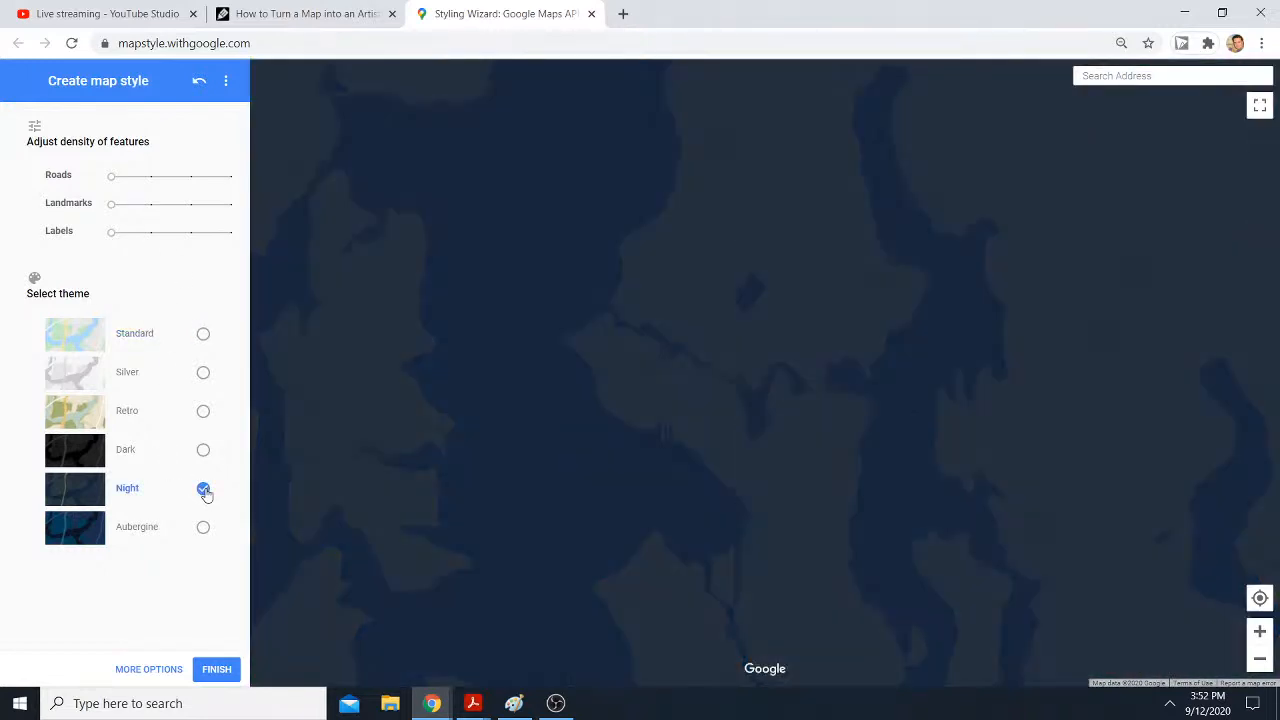
Step: In the advanced styling options, set the water geometry fill color to RGB 70, 70, 70 and apply it
click(172, 675)
scroll(136, 494, down, 2)
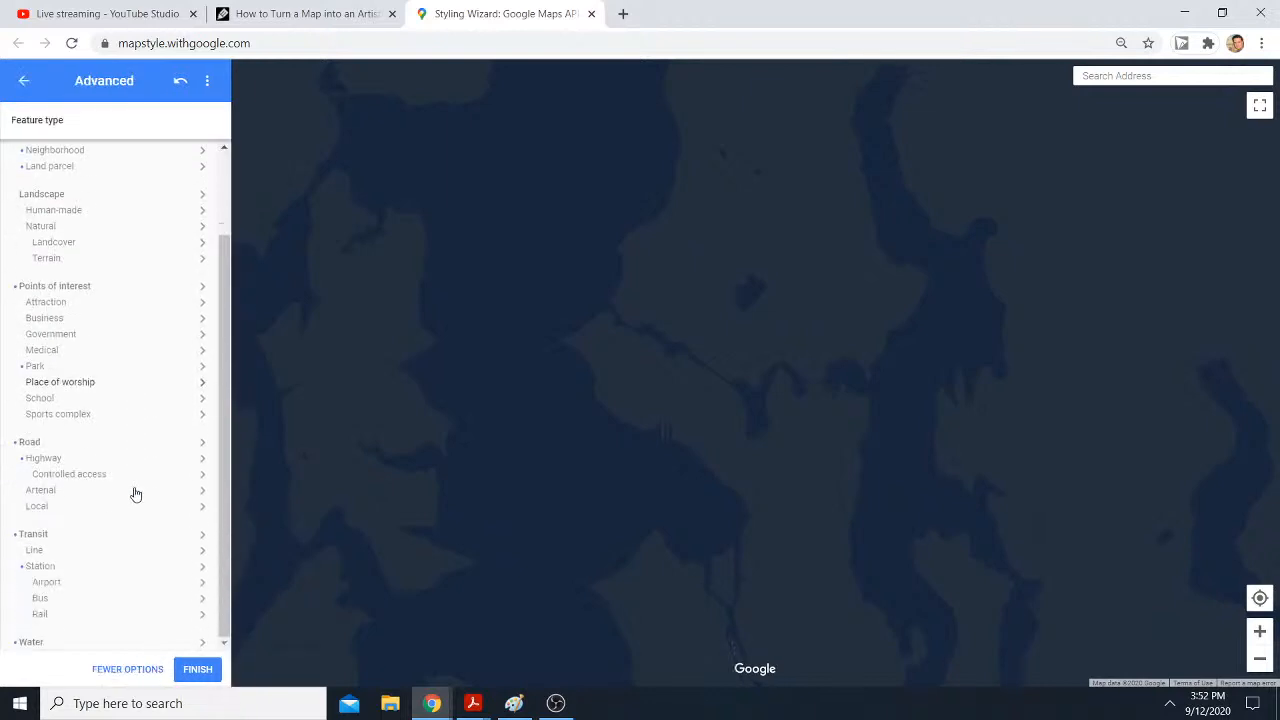
click(75, 641)
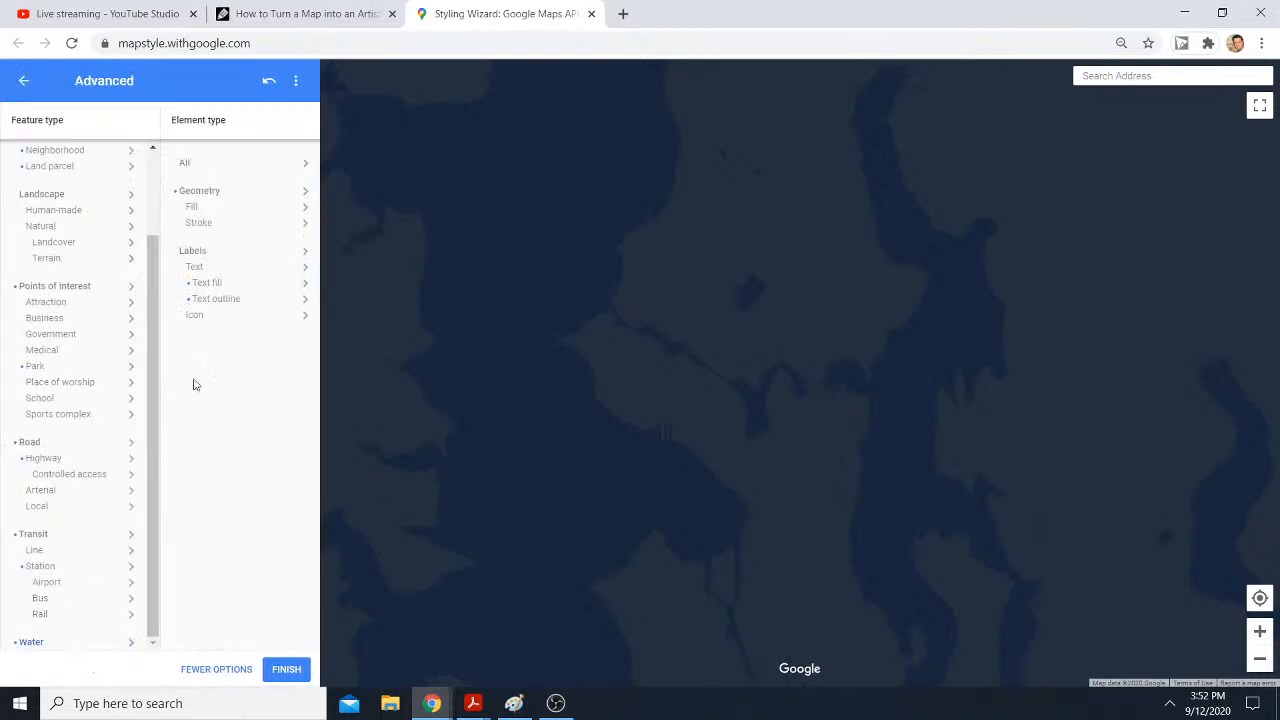
click(195, 208)
click(371, 333)
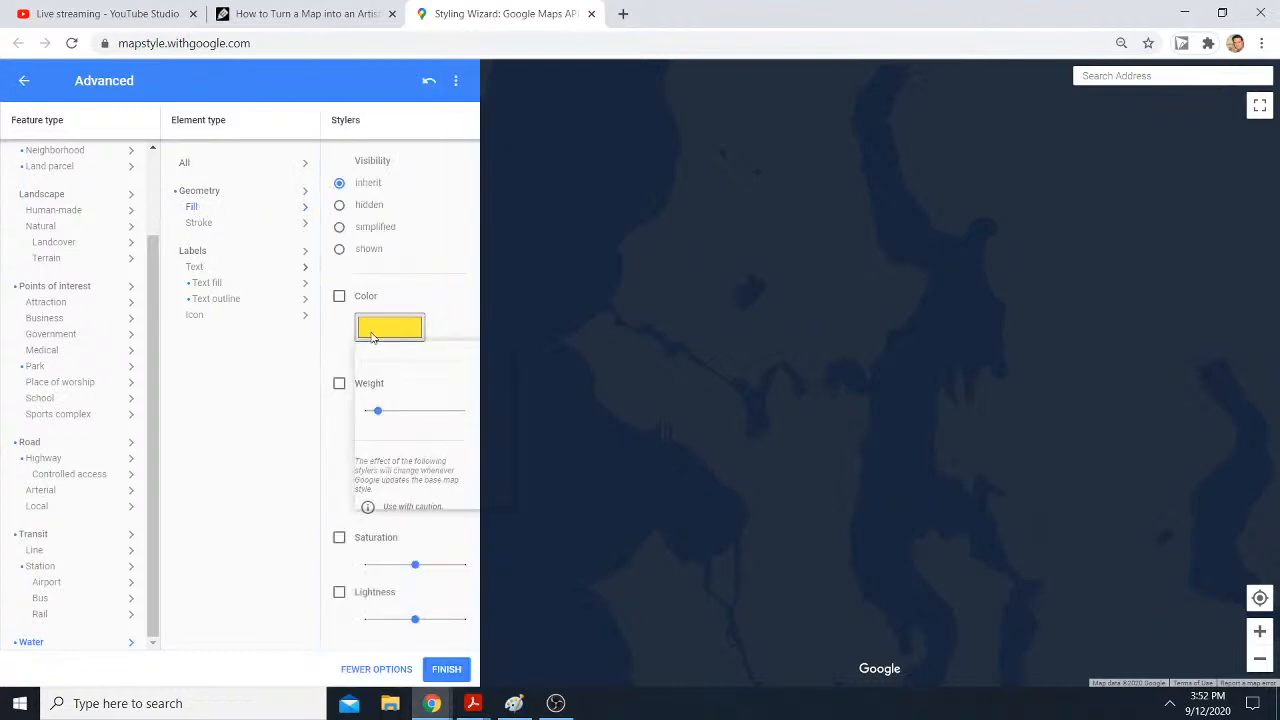
click(389, 475)
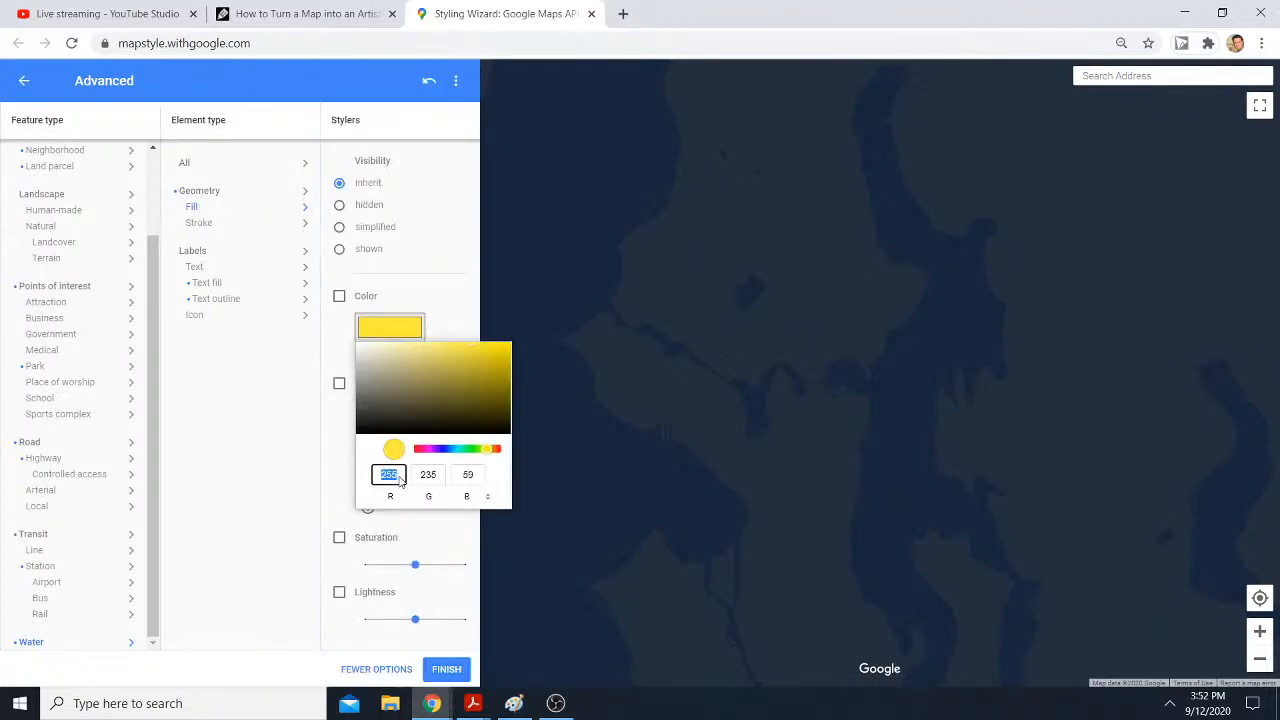
text(70)
click(432, 479)
text(70)
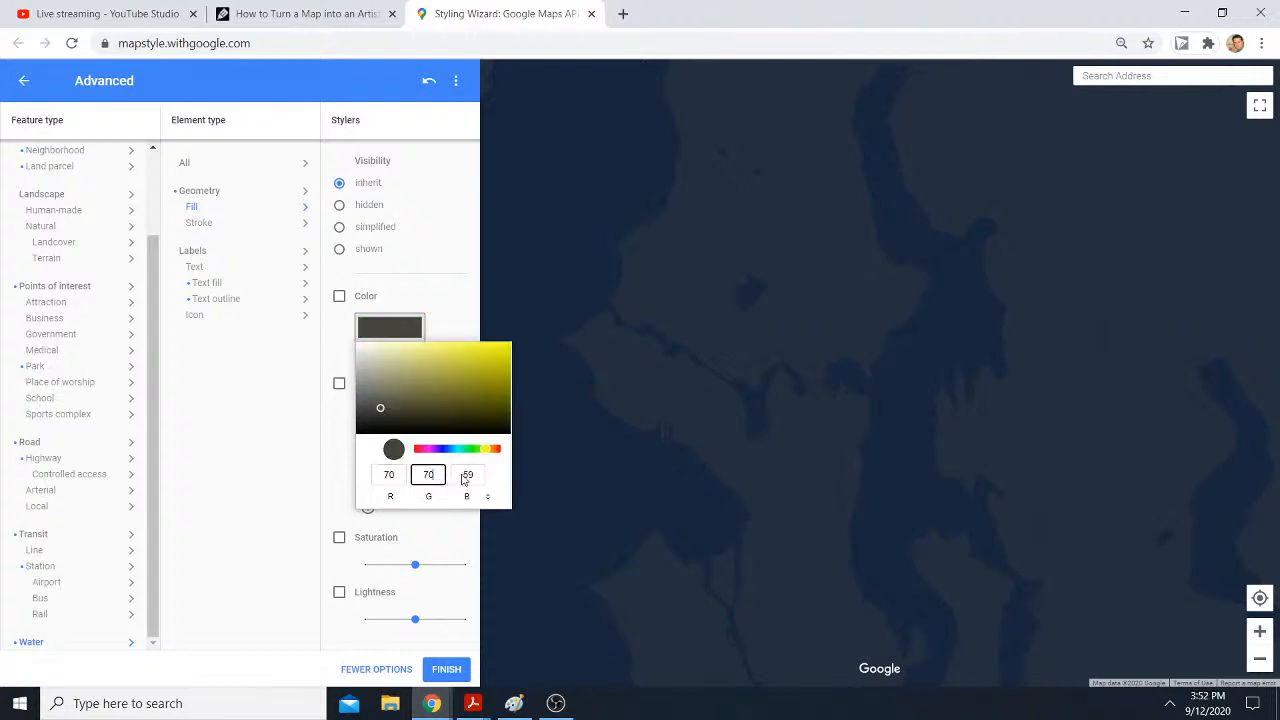
click(467, 477)
text(70)
click(341, 297)
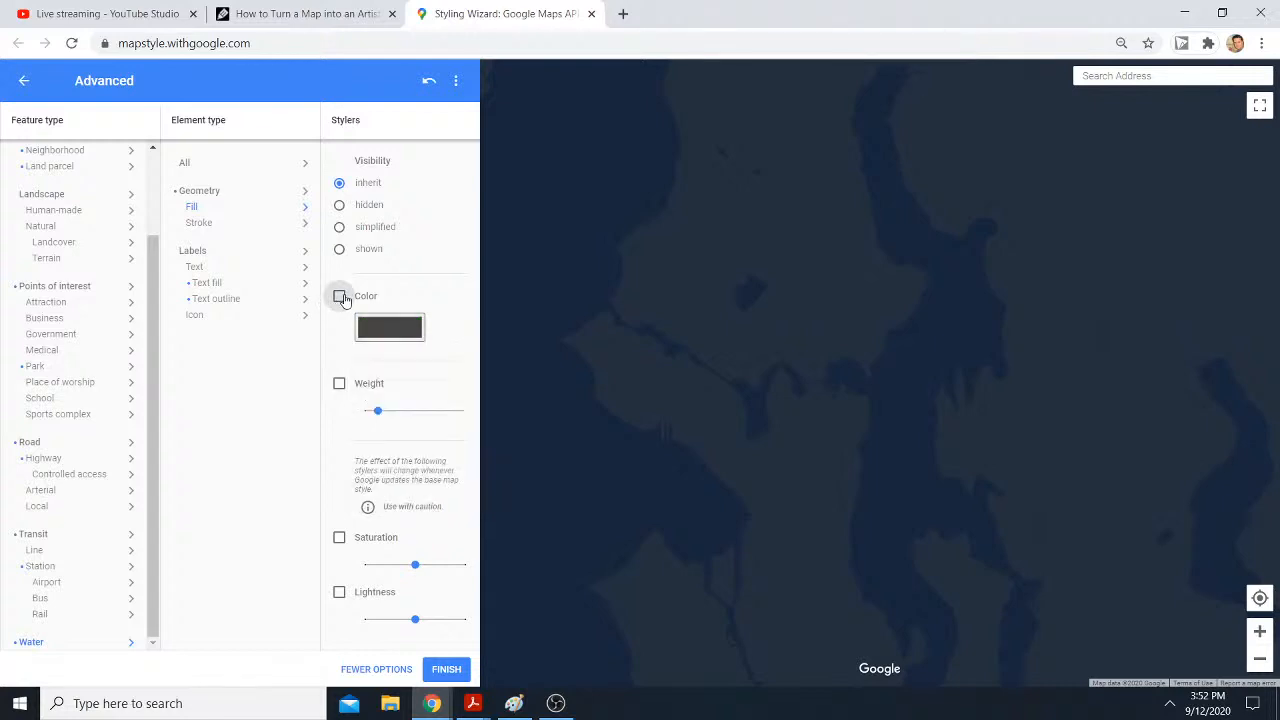
click(340, 296)
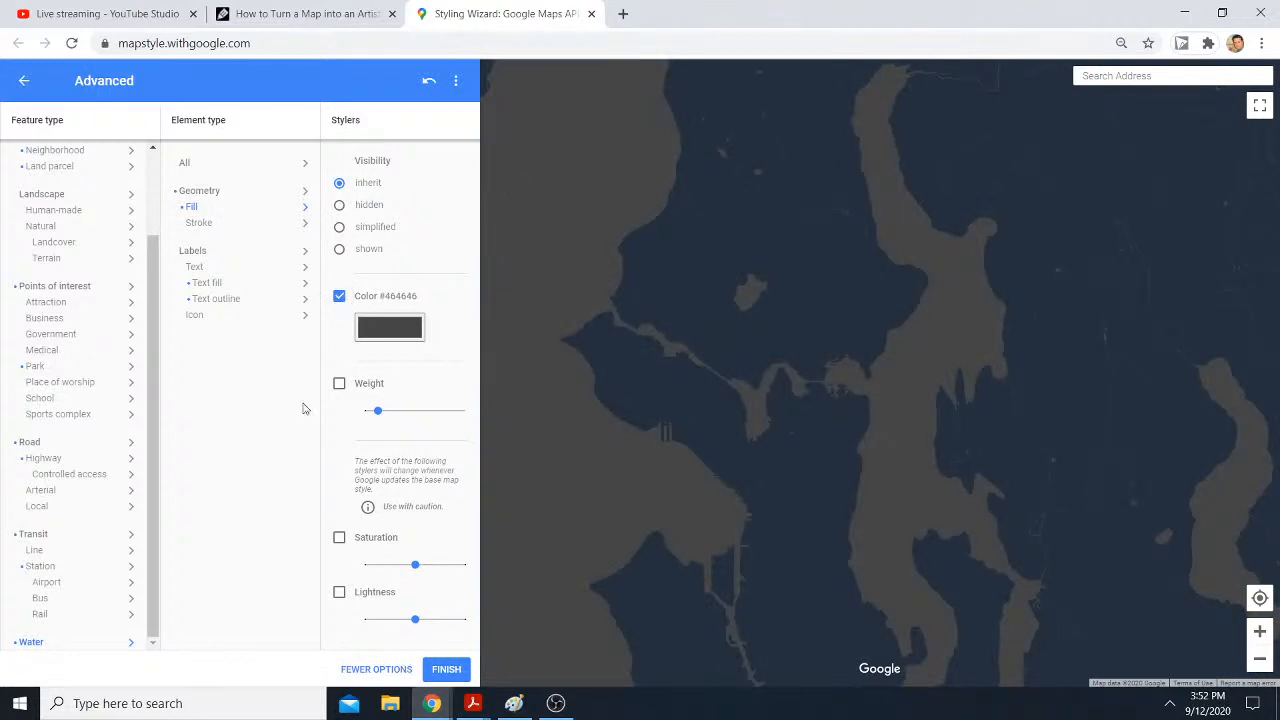
Step: Set the color of all landscape elements to RGB 85, 87, 71
scroll(74, 460, up, 2)
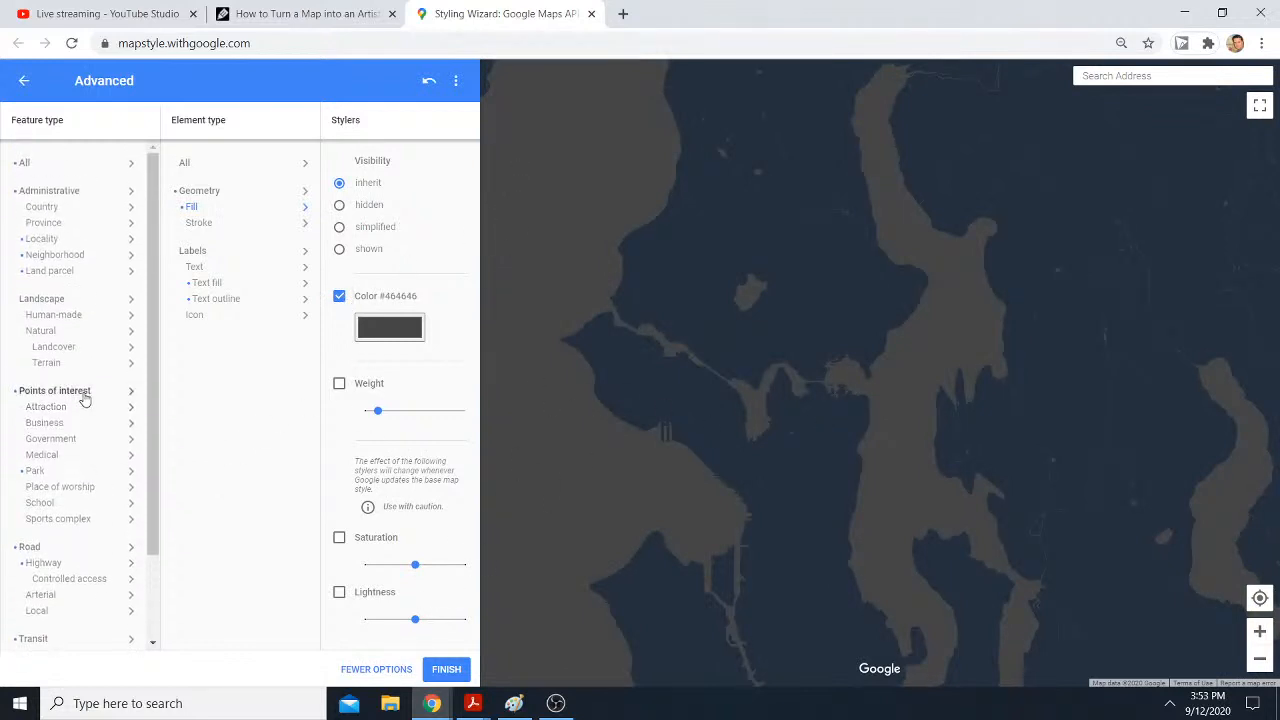
click(50, 303)
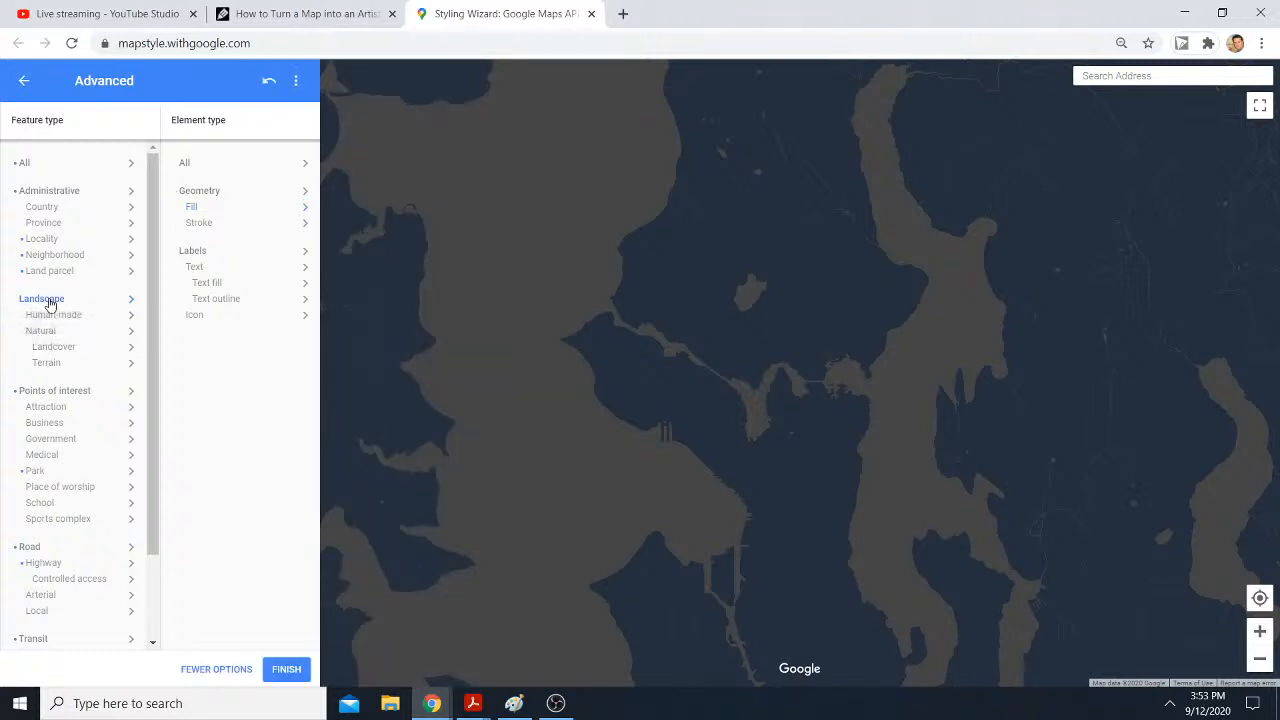
click(199, 162)
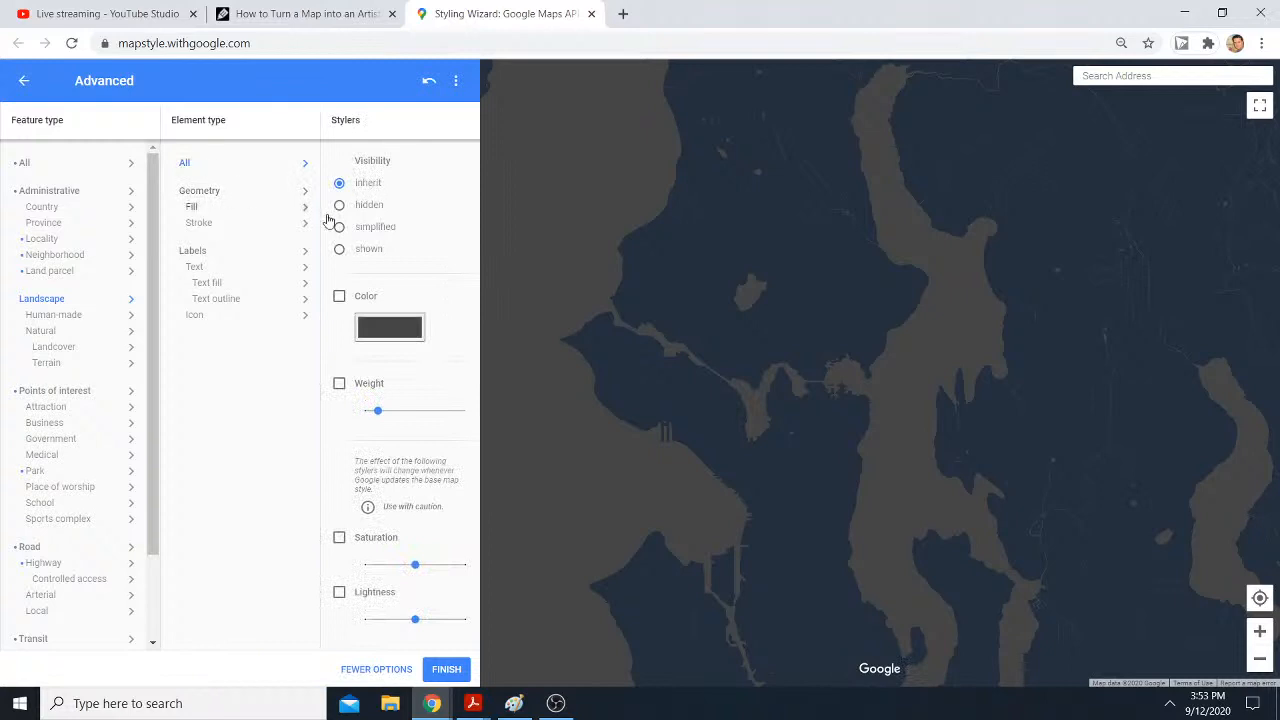
click(390, 330)
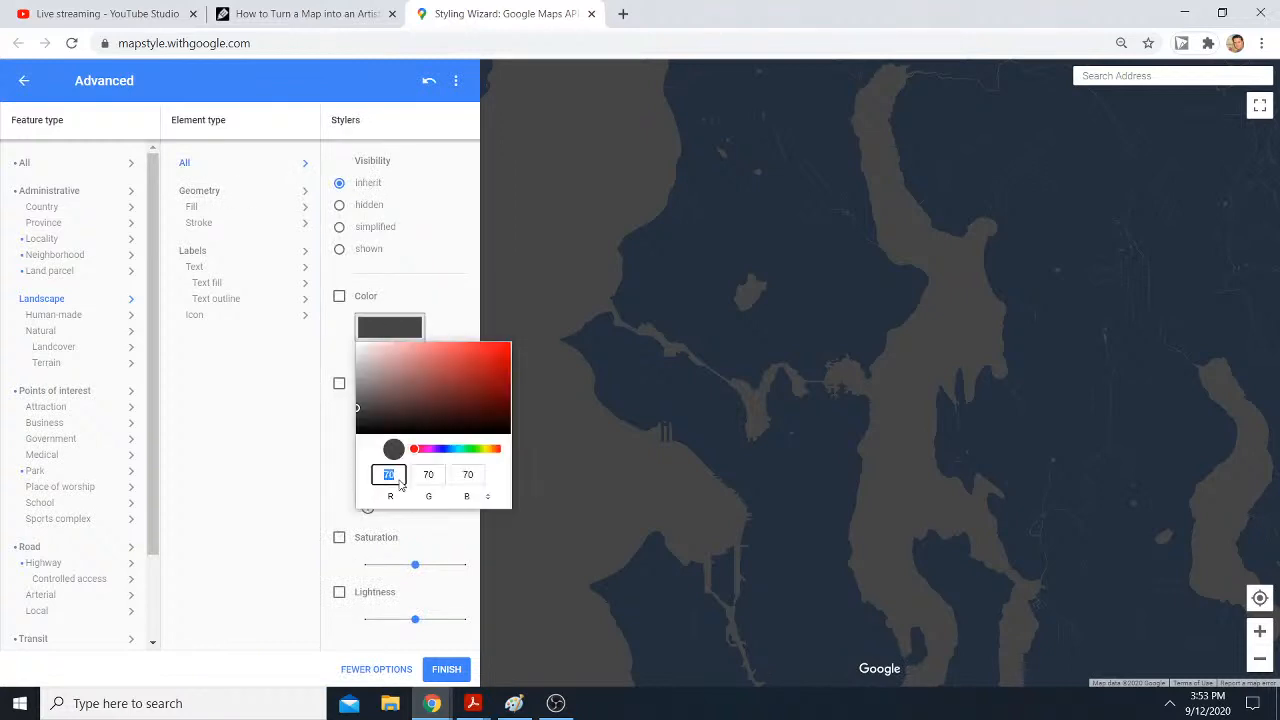
click(430, 475)
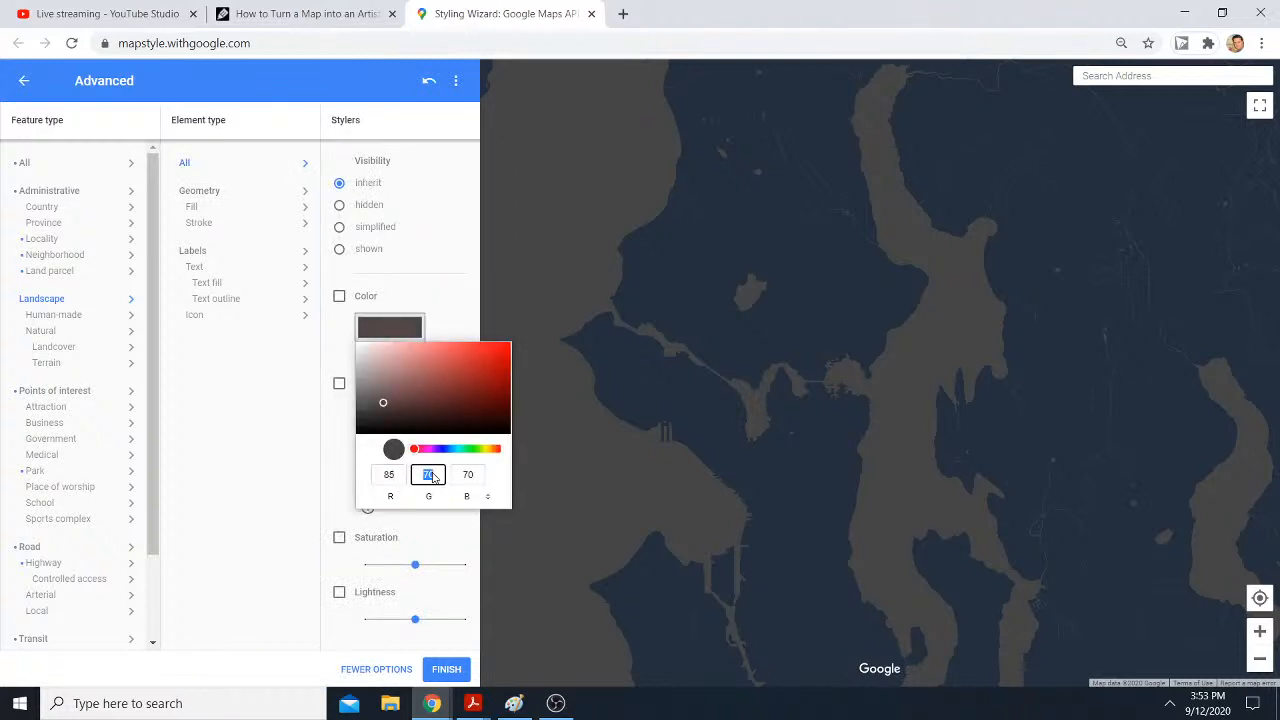
text(87)
click(472, 476)
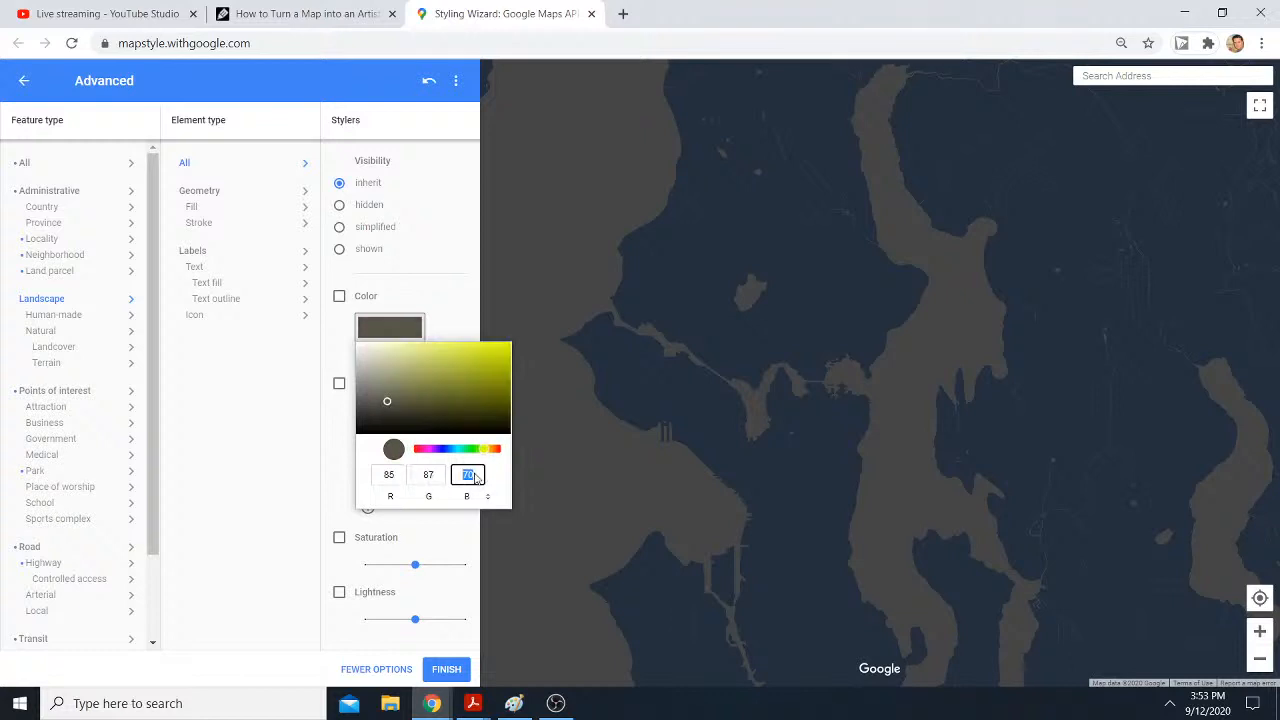
text(71)
click(458, 321)
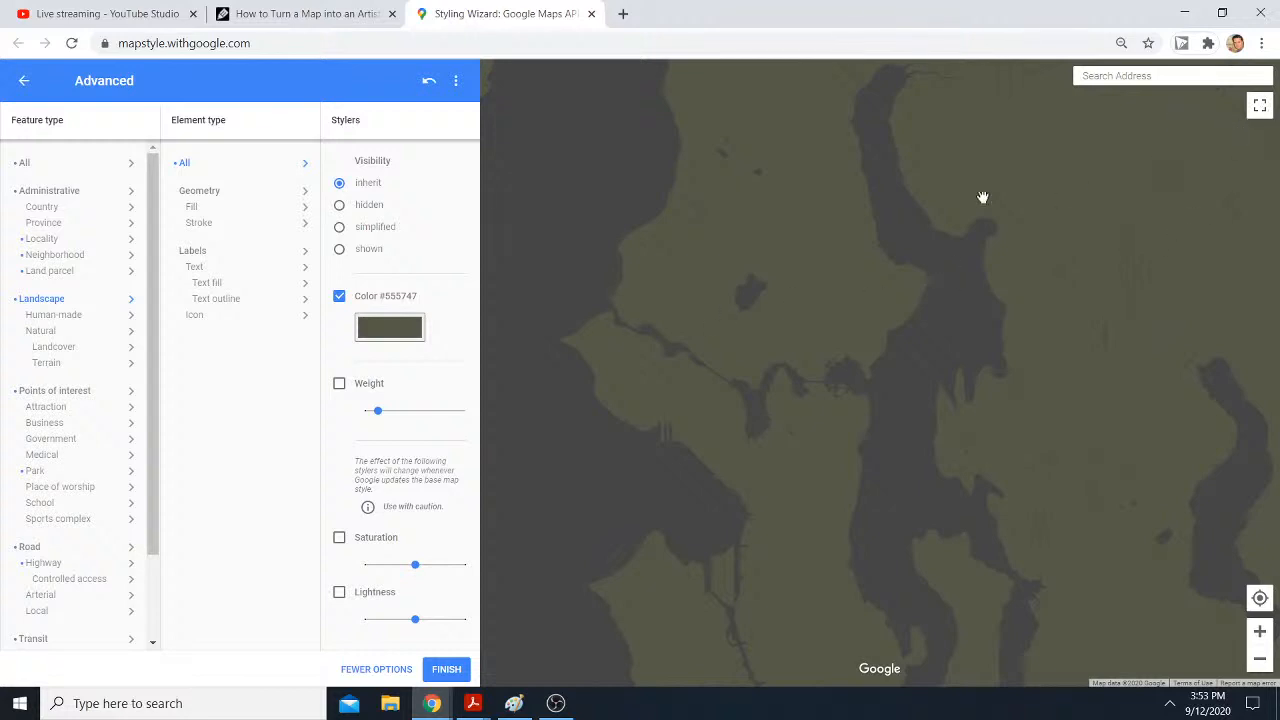
Step: Display the map full screen and frame it on Greece, the Aegean islands, Crete and the western Turkish coast
click(1261, 106)
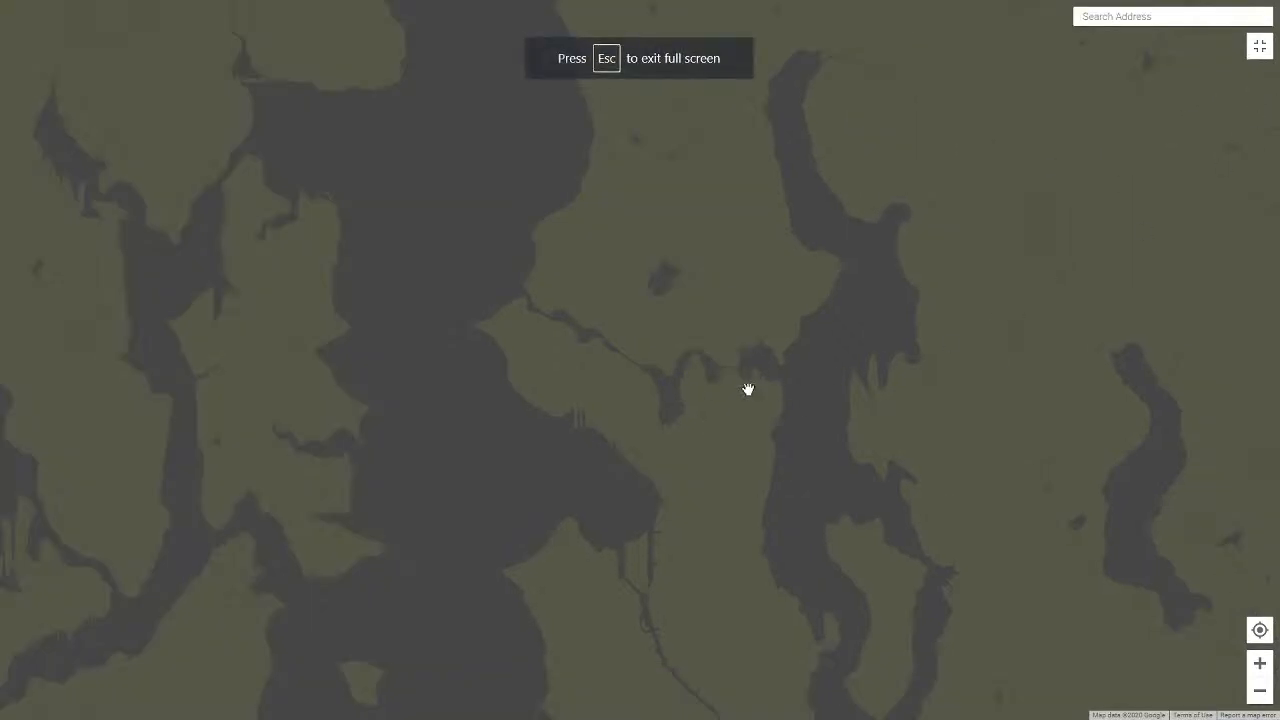
scroll(746, 386, down, 3)
scroll(741, 464, down, 3)
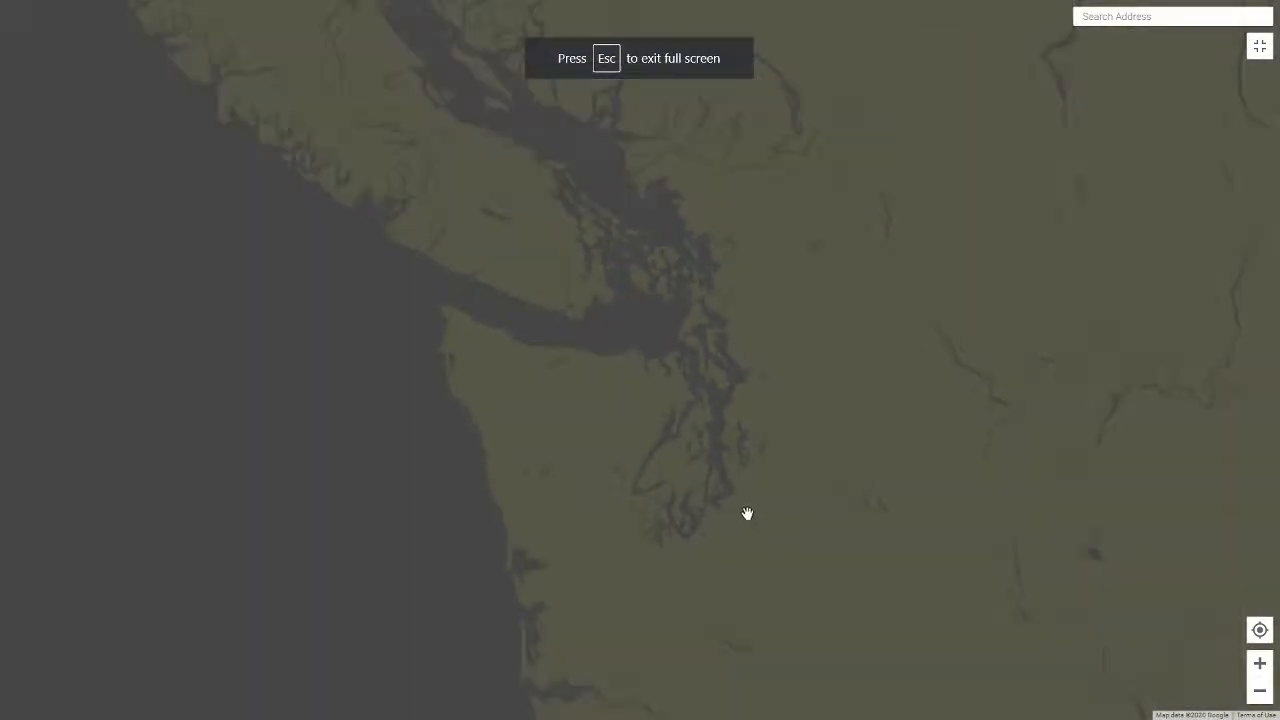
drag(748, 514, 434, 360)
scroll(434, 361, down, 1)
drag(698, 400, 290, 315)
scroll(580, 392, down, 3)
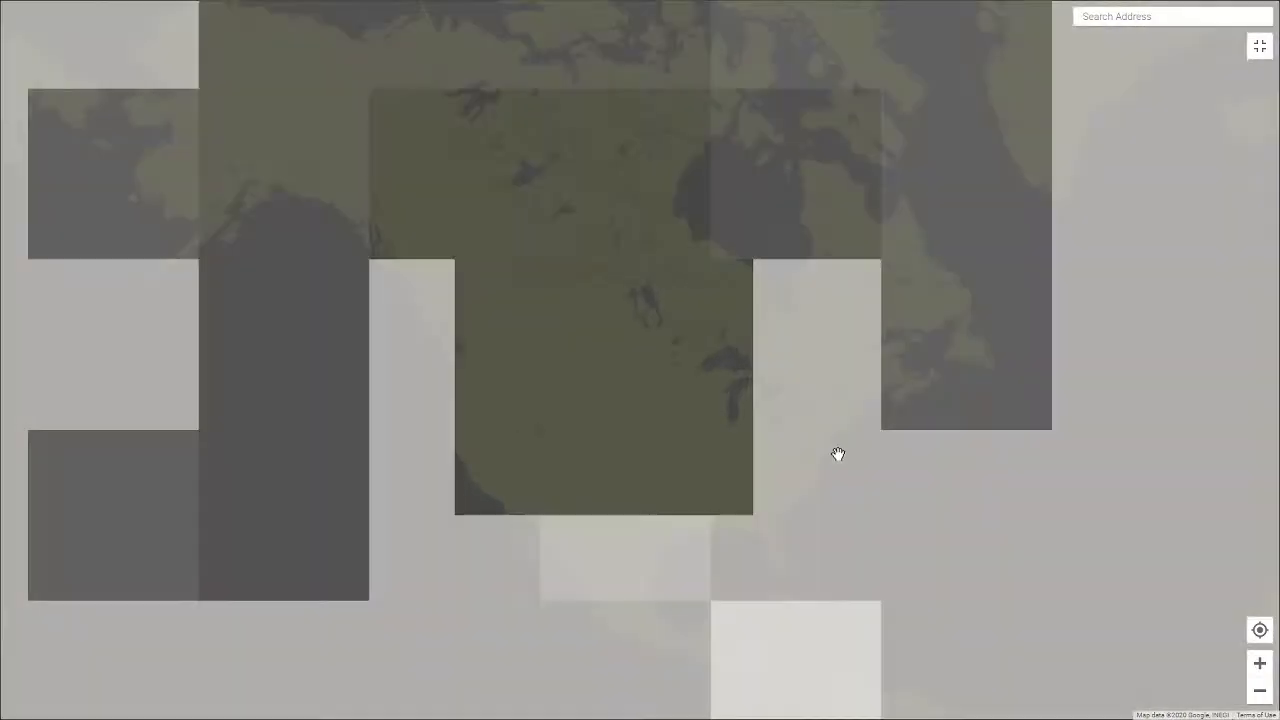
drag(1230, 503, 451, 394)
drag(1200, 455, 731, 414)
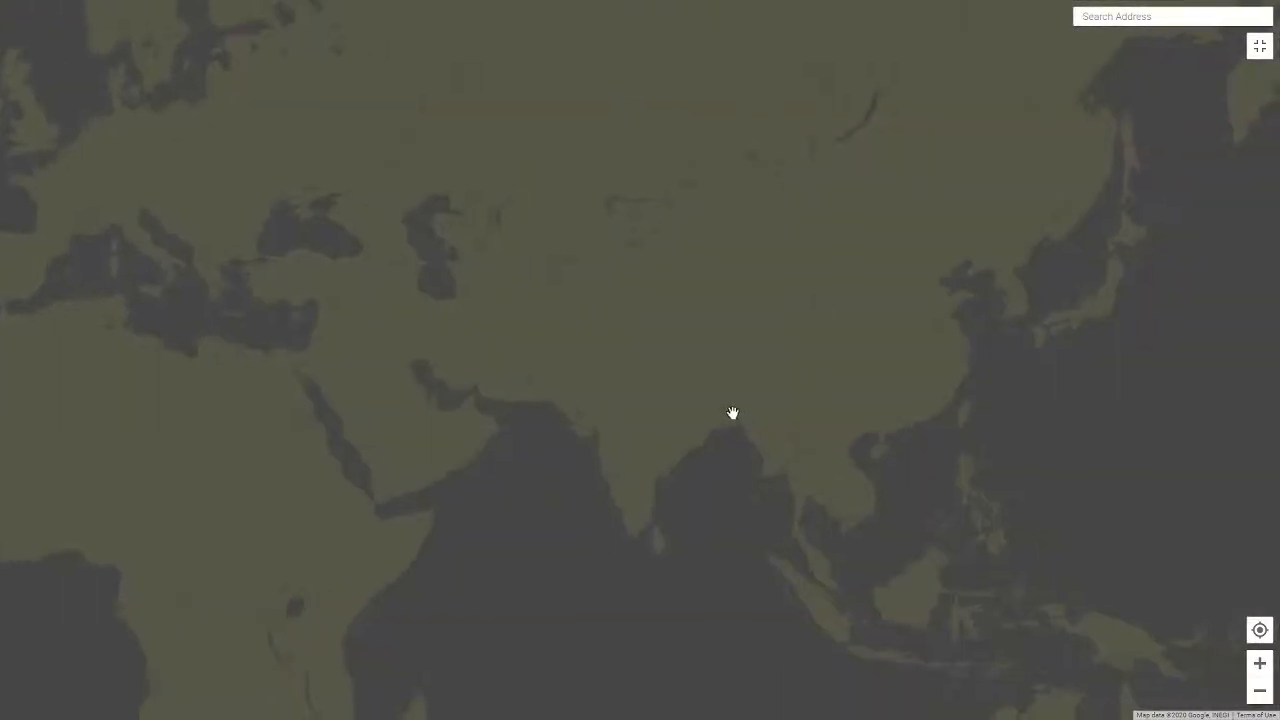
drag(160, 312, 651, 350)
scroll(760, 380, up, 5)
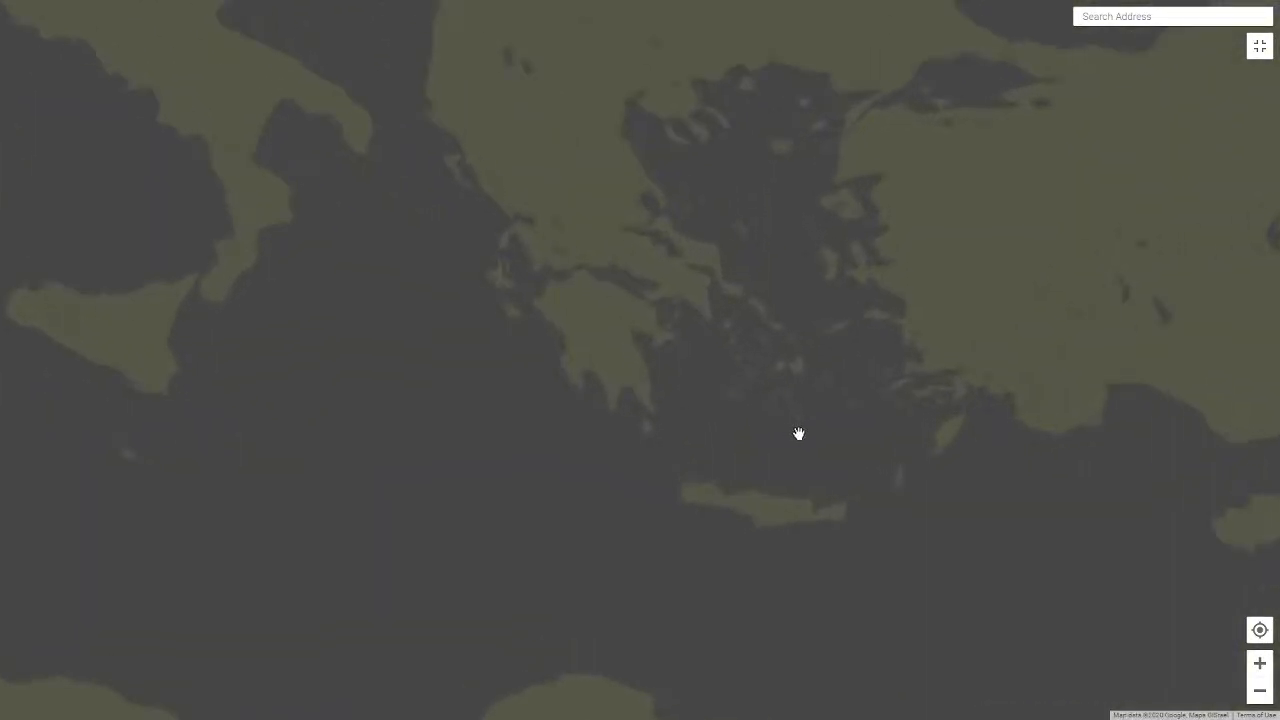
drag(798, 433, 731, 459)
scroll(729, 434, up, 3)
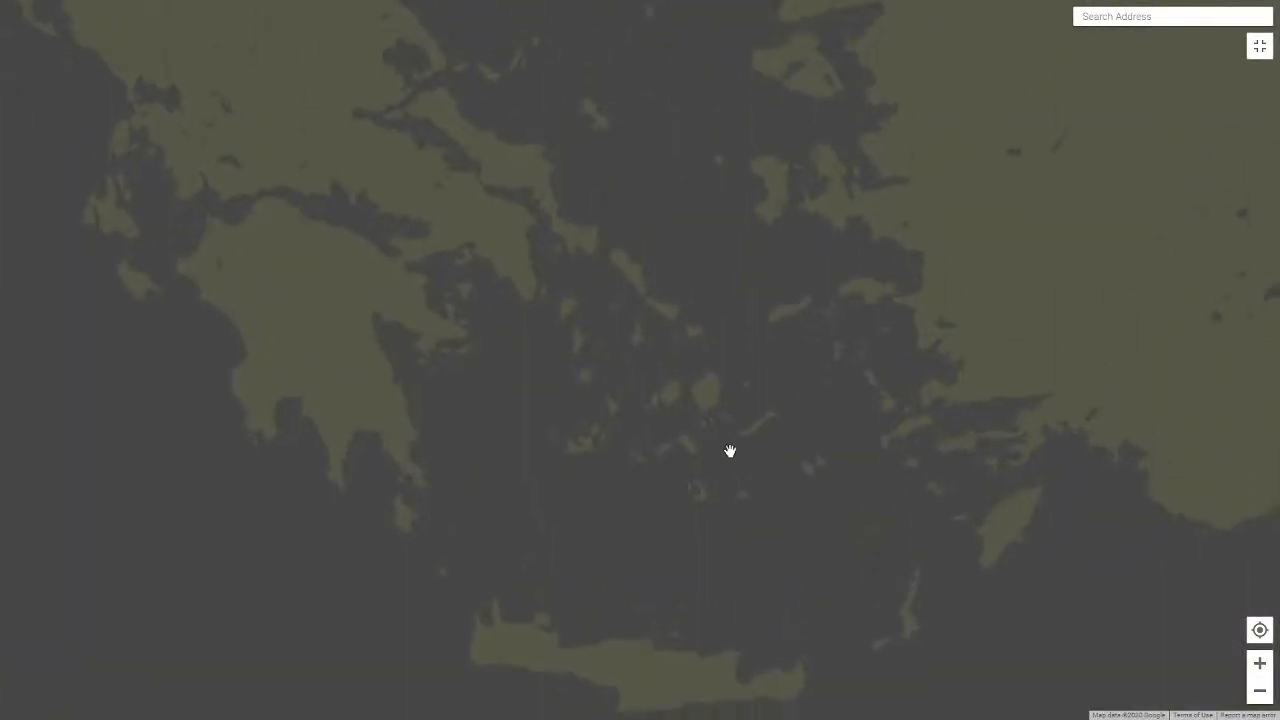
scroll(699, 465, up, 2)
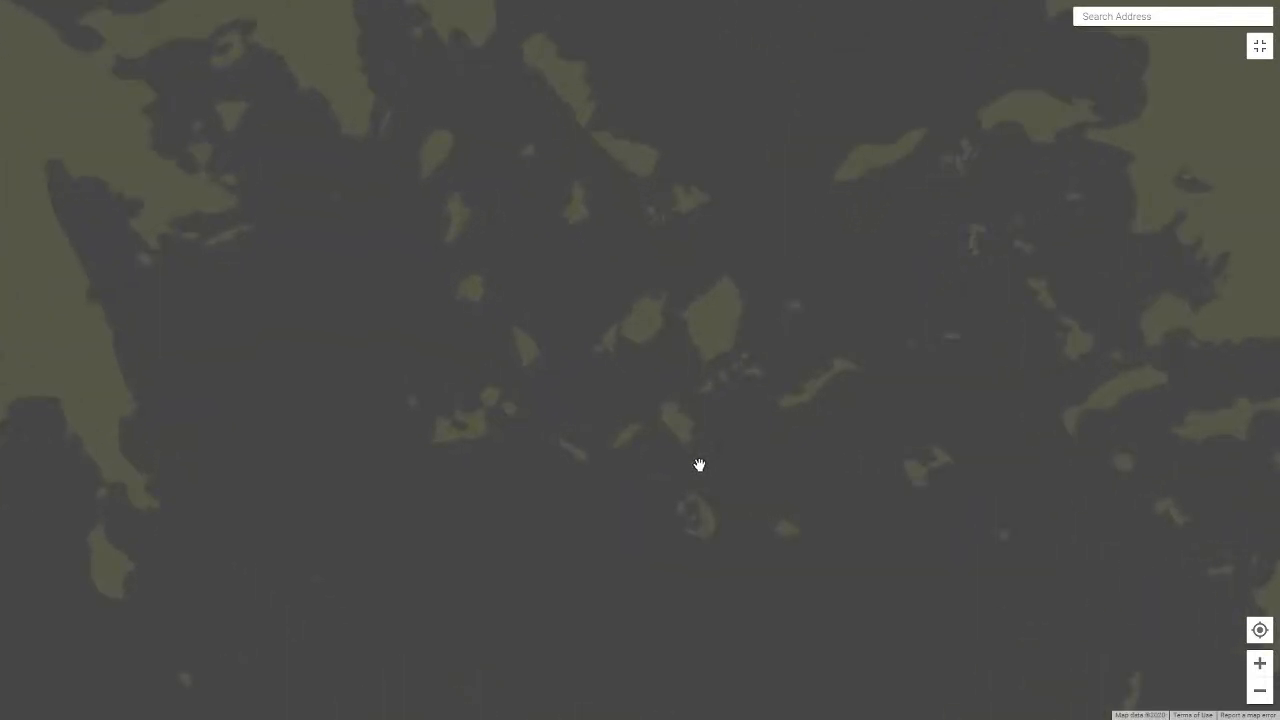
scroll(699, 465, down, 2)
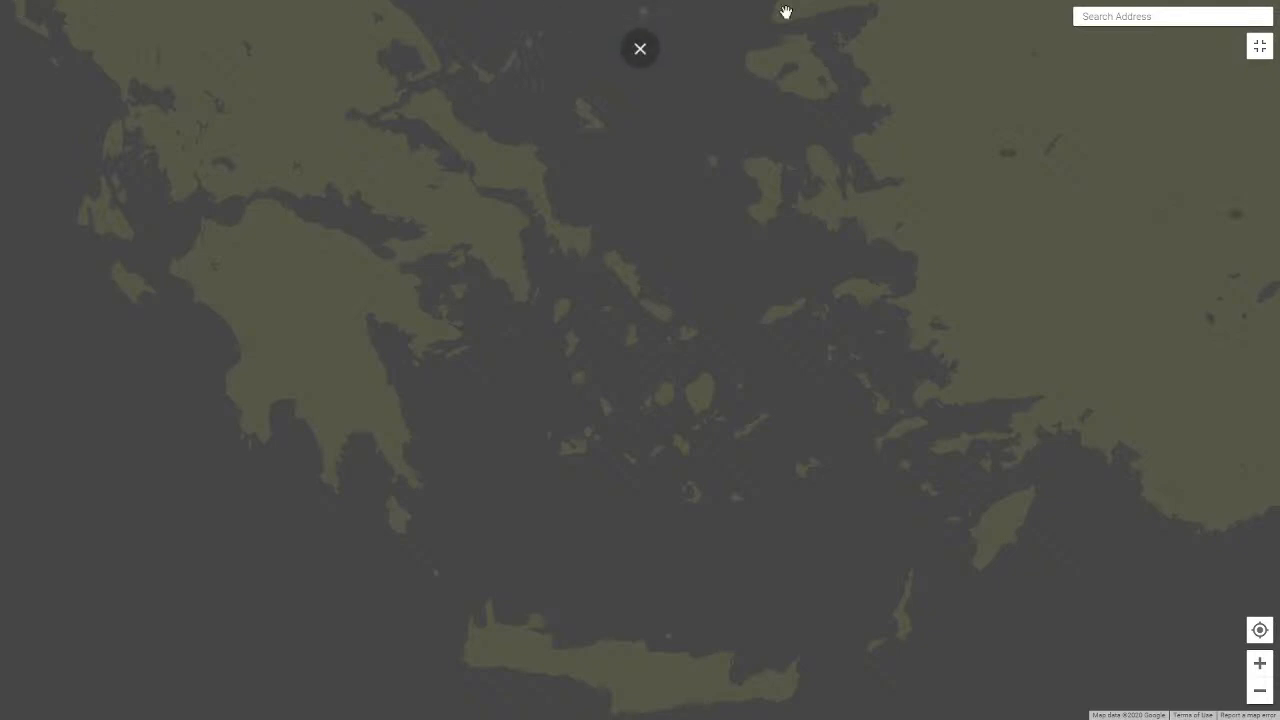
Step: Leave the full-screen map, switch to Paint and paste the captured map screenshot into a maximized new picture
click(1259, 47)
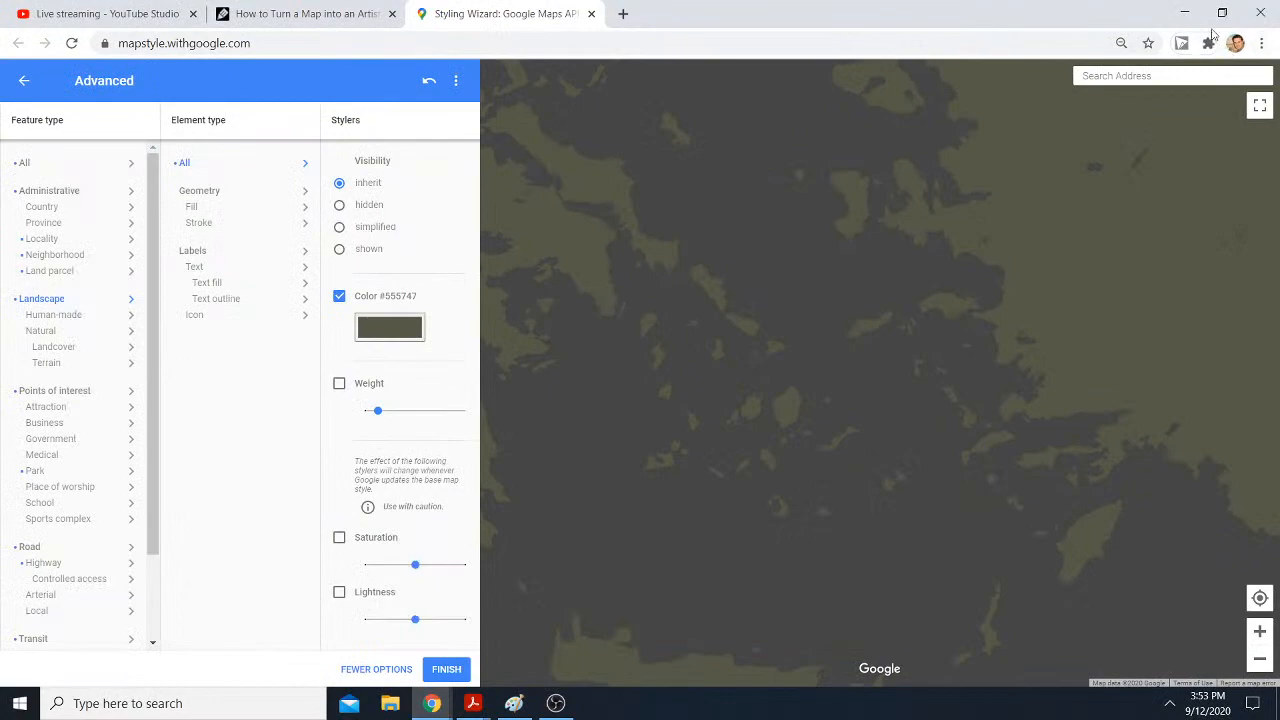
click(1184, 13)
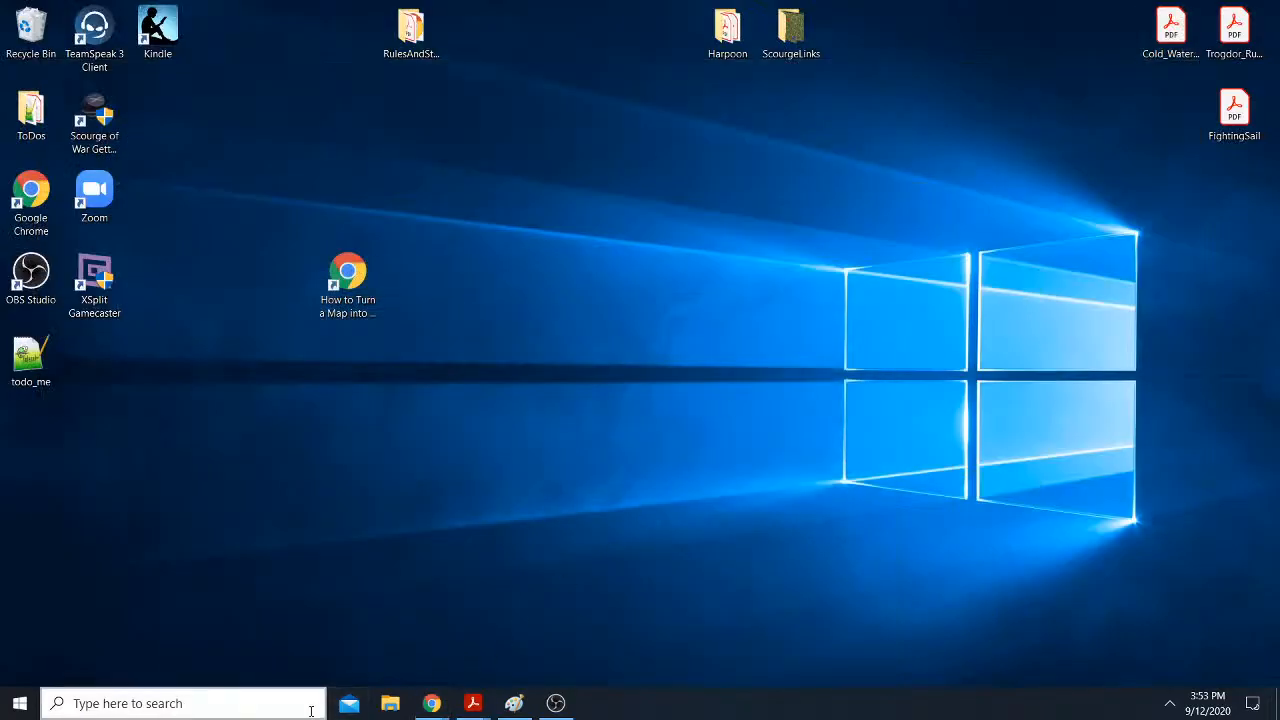
click(278, 705)
text(paint)
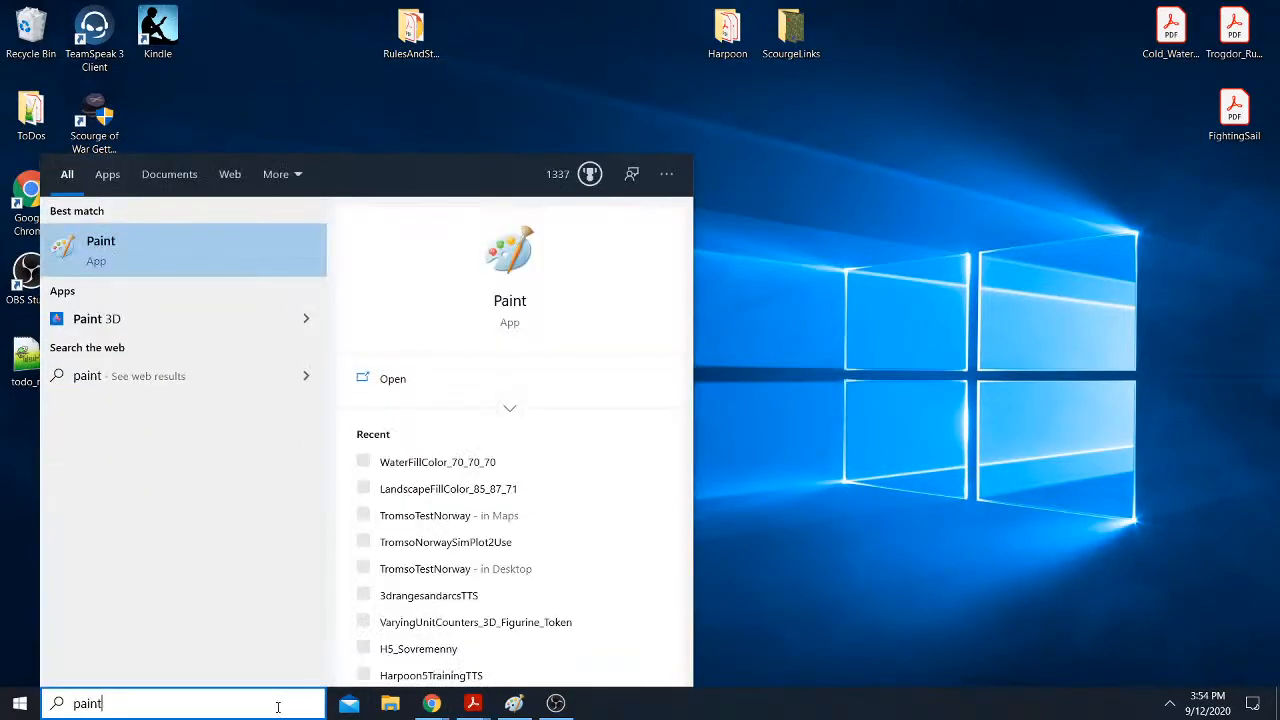
key(Return)
key(ctrl+v)
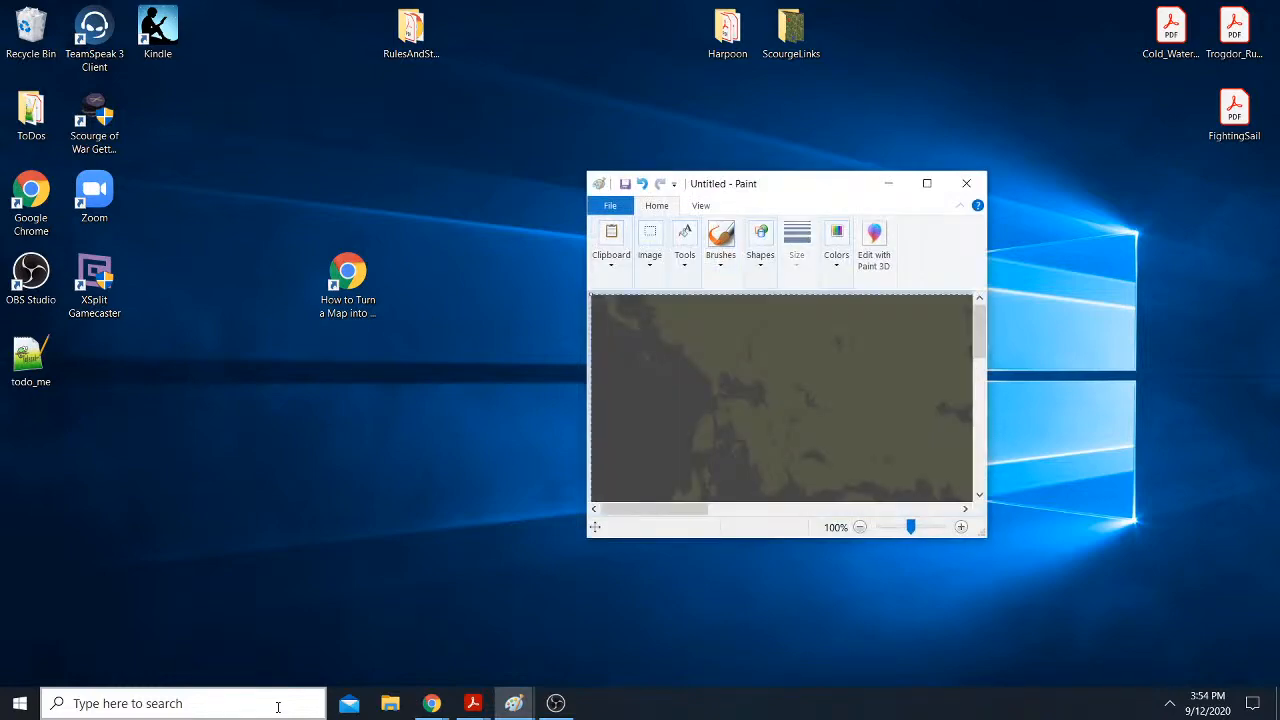
click(927, 183)
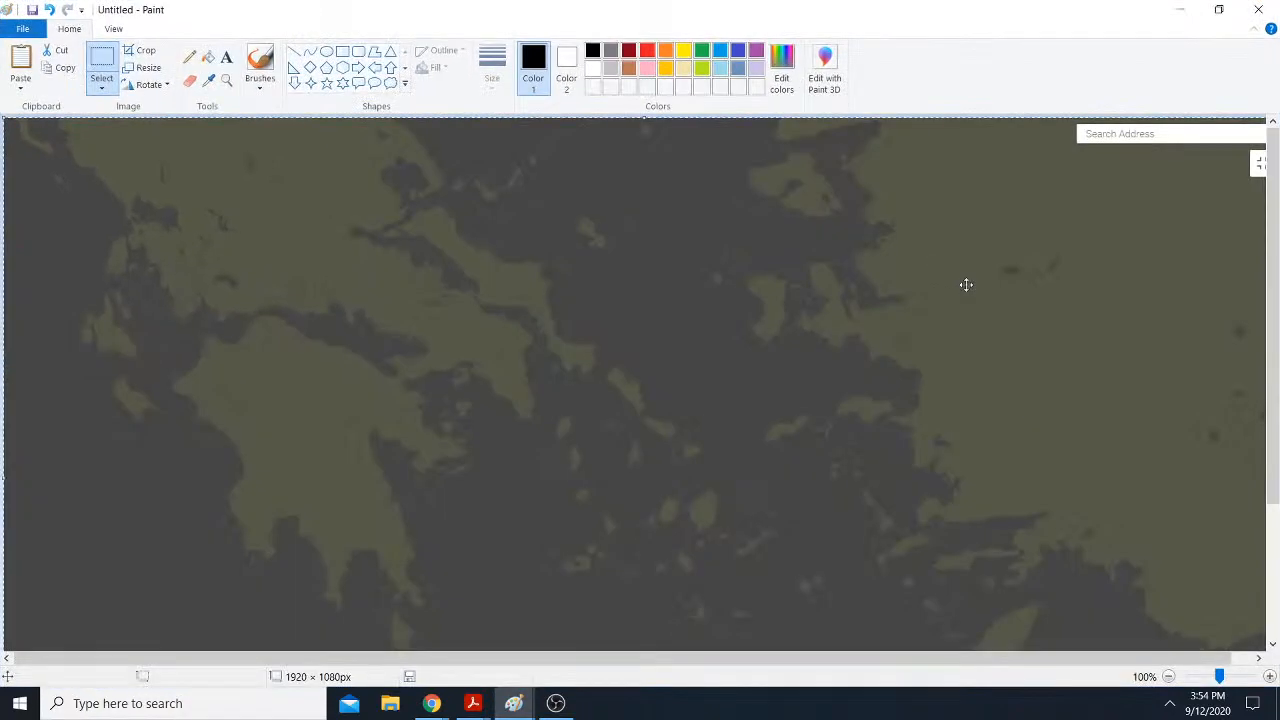
mouse_move(1273, 203)
mouse_down()
mouse_move(1278, 345)
mouse_move(1277, 200)
mouse_up()
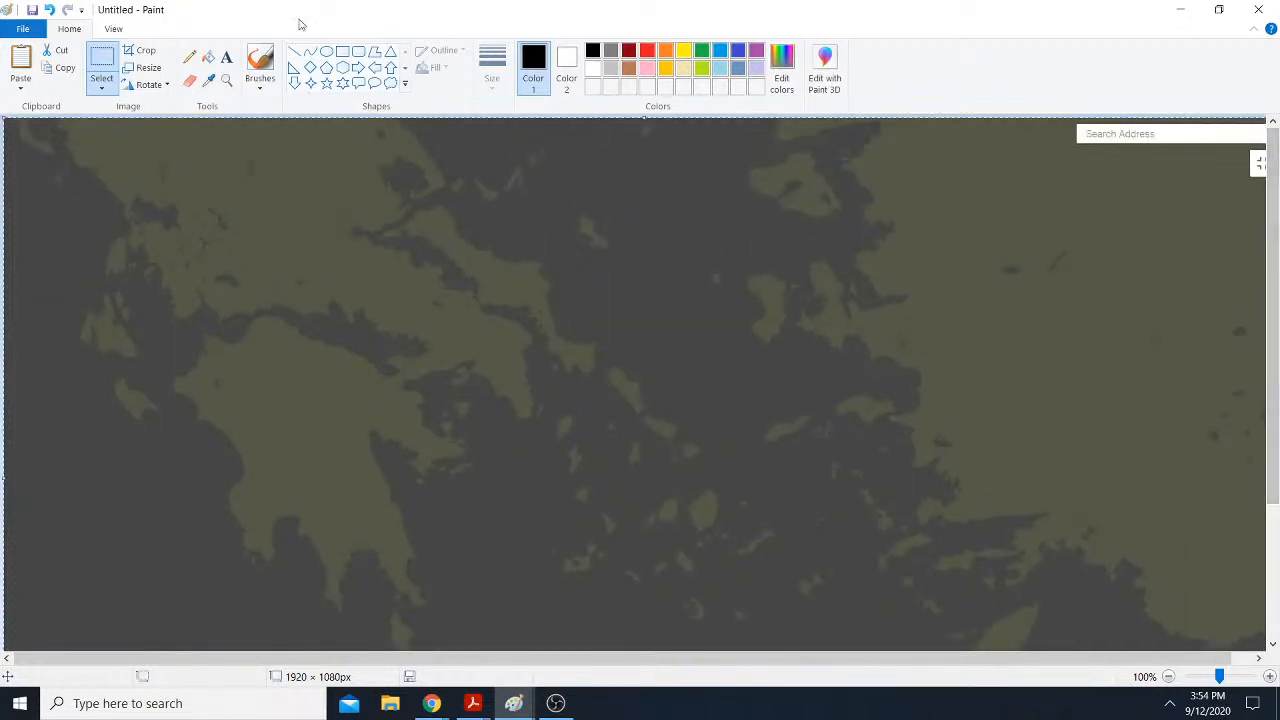
Step: Copy an 1859 × 1023 px area of the map without the search box and map controls, and paste it into a new picture, discarding the original
click(143, 48)
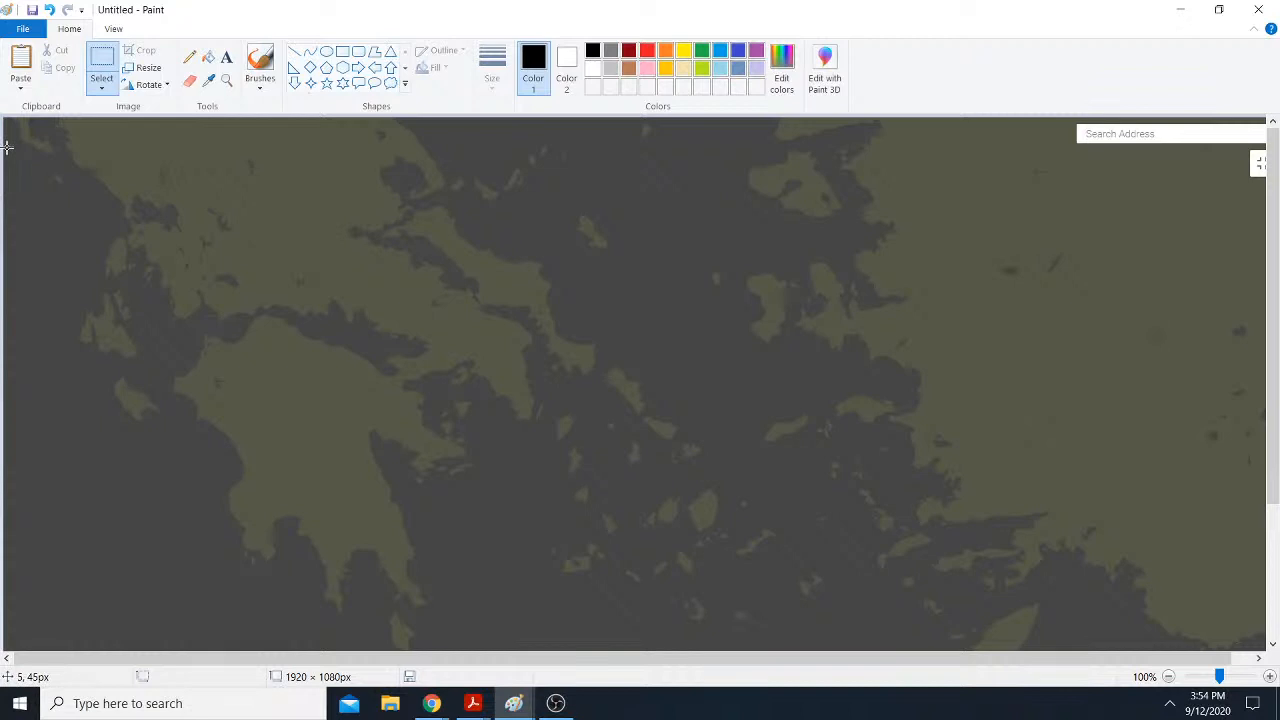
drag(6, 145, 1244, 636)
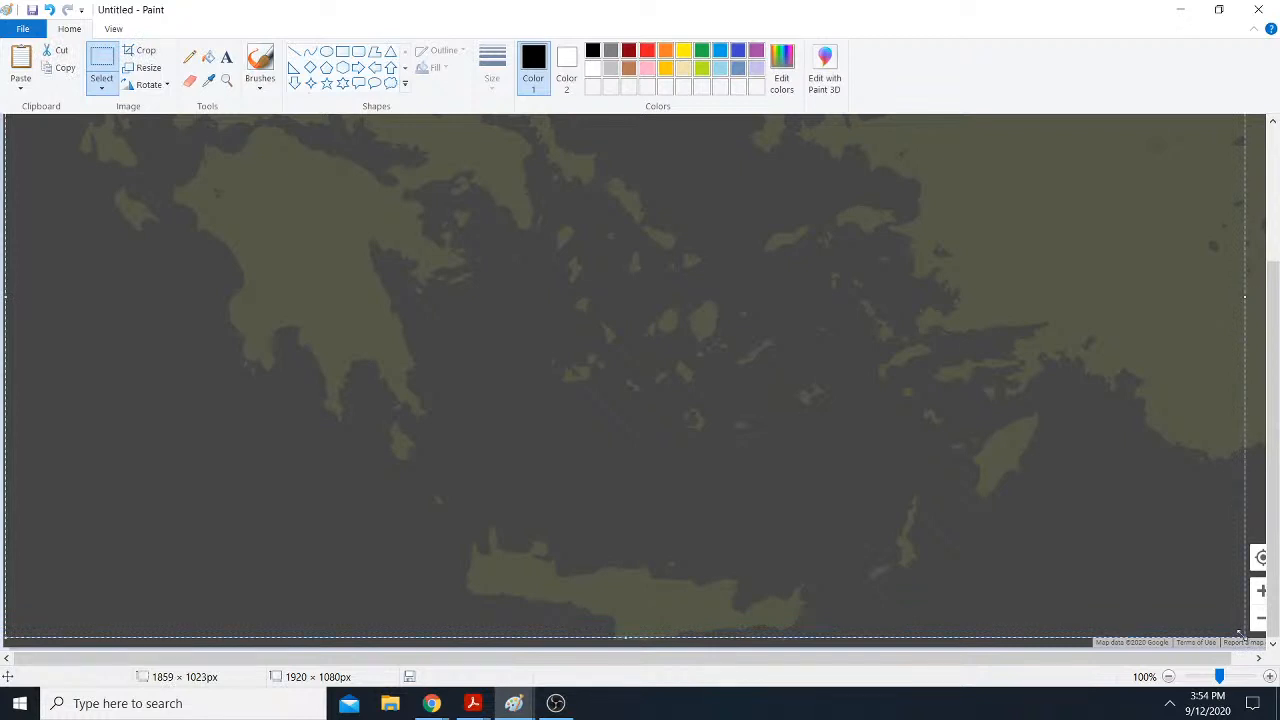
key(alt+F4)
click(659, 364)
key(ctrl+v)
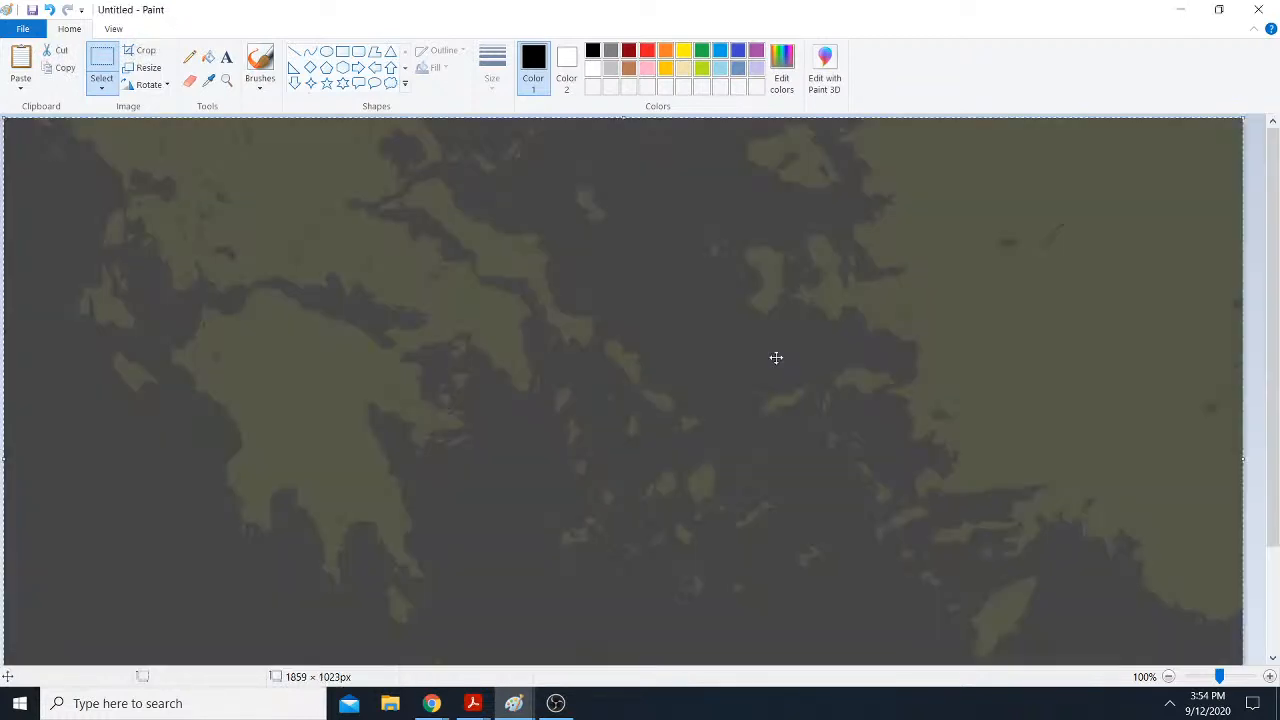
Step: Save the cropped map picture to the Desktop as a PNG file named GreeceTurkeyOA
key(ctrl+s)
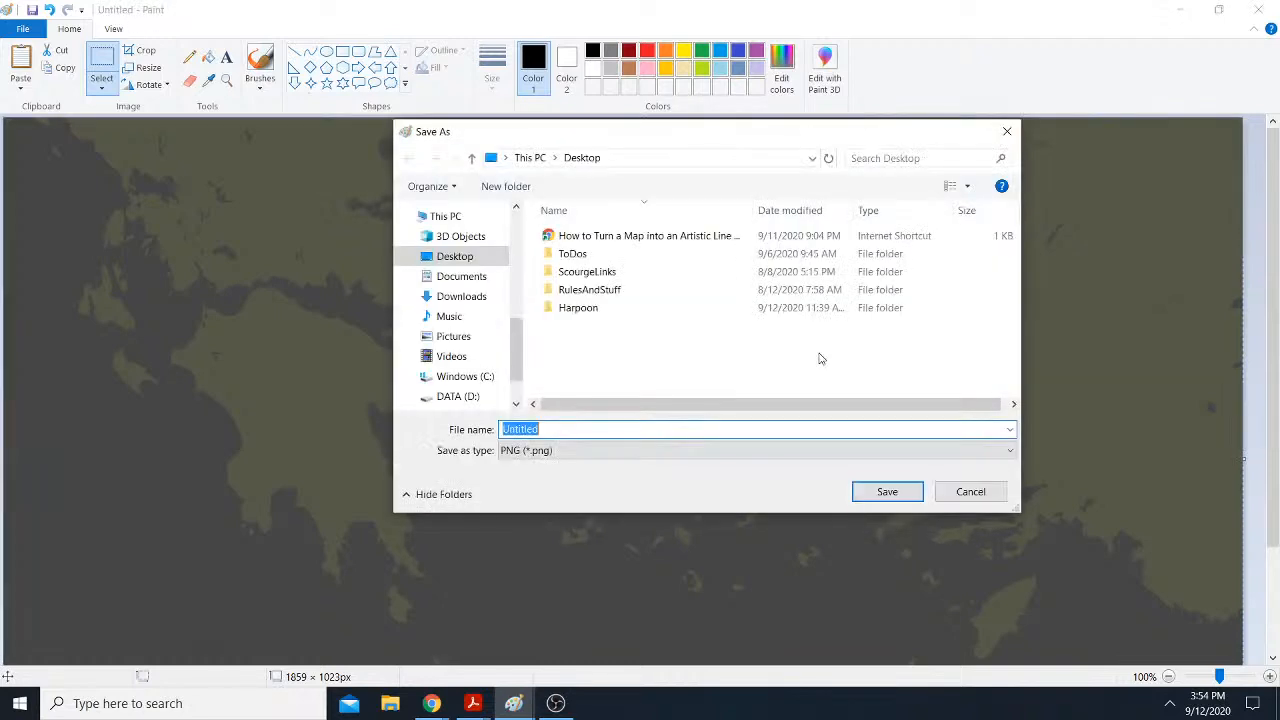
text(GreeceTurkeyOA)
click(889, 494)
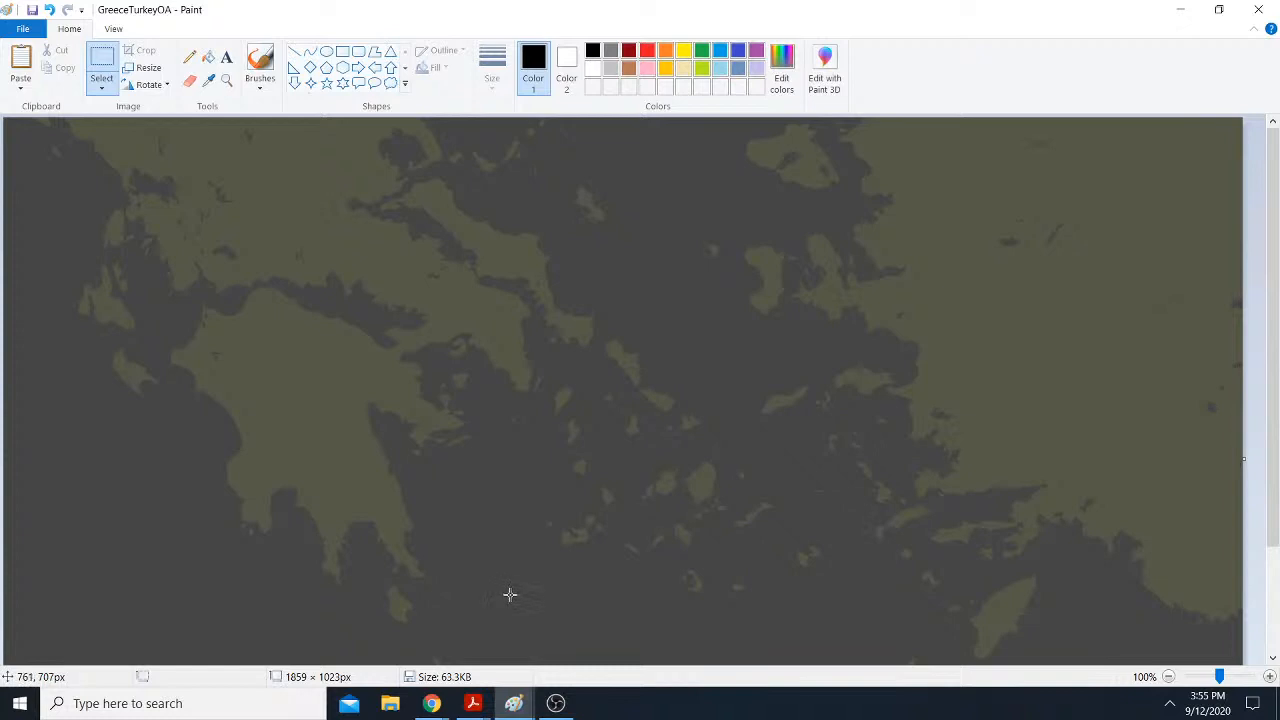
Step: Switch to Chrome, search for Google Earth in a new tab, and launch its web version from the official site
click(431, 703)
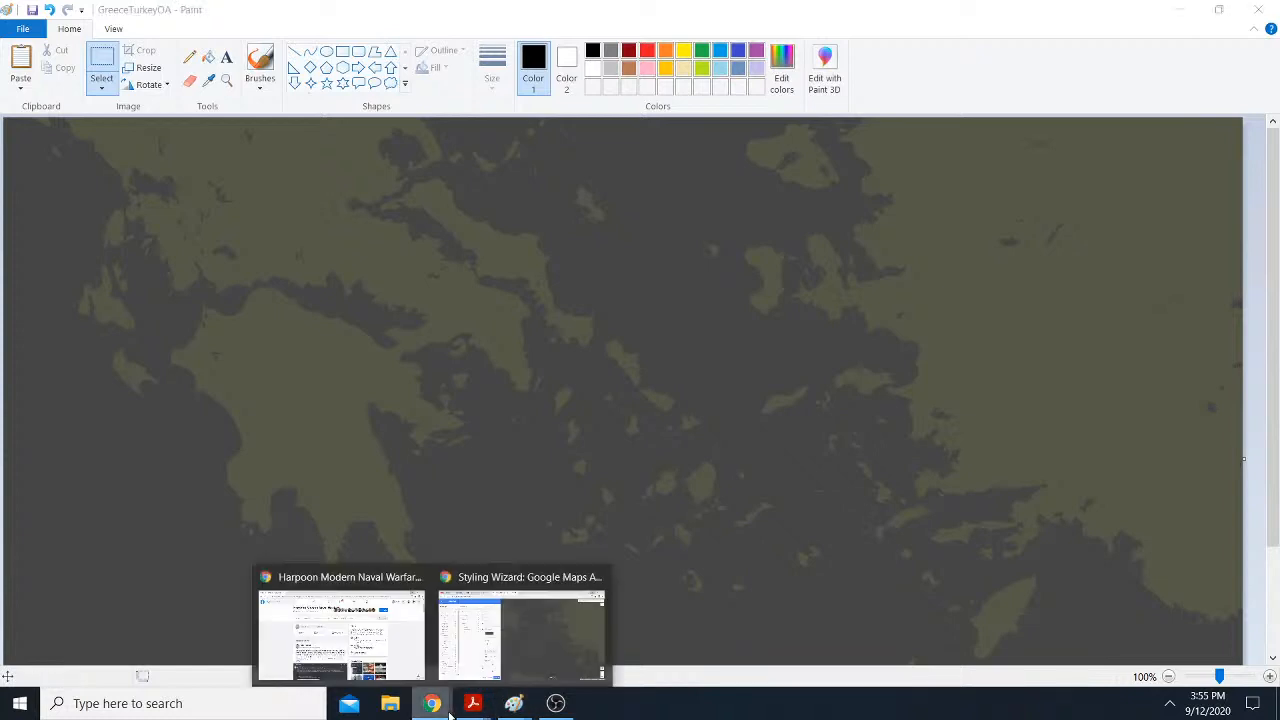
click(375, 590)
click(224, 14)
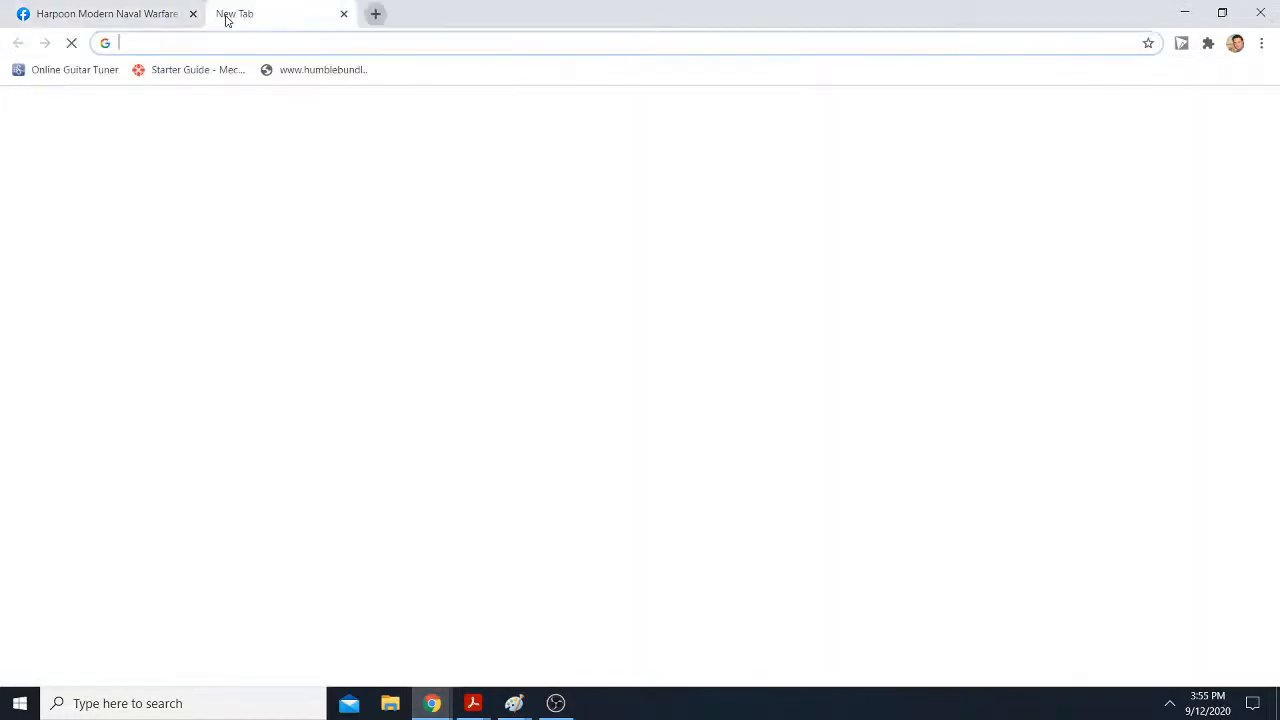
text(google)
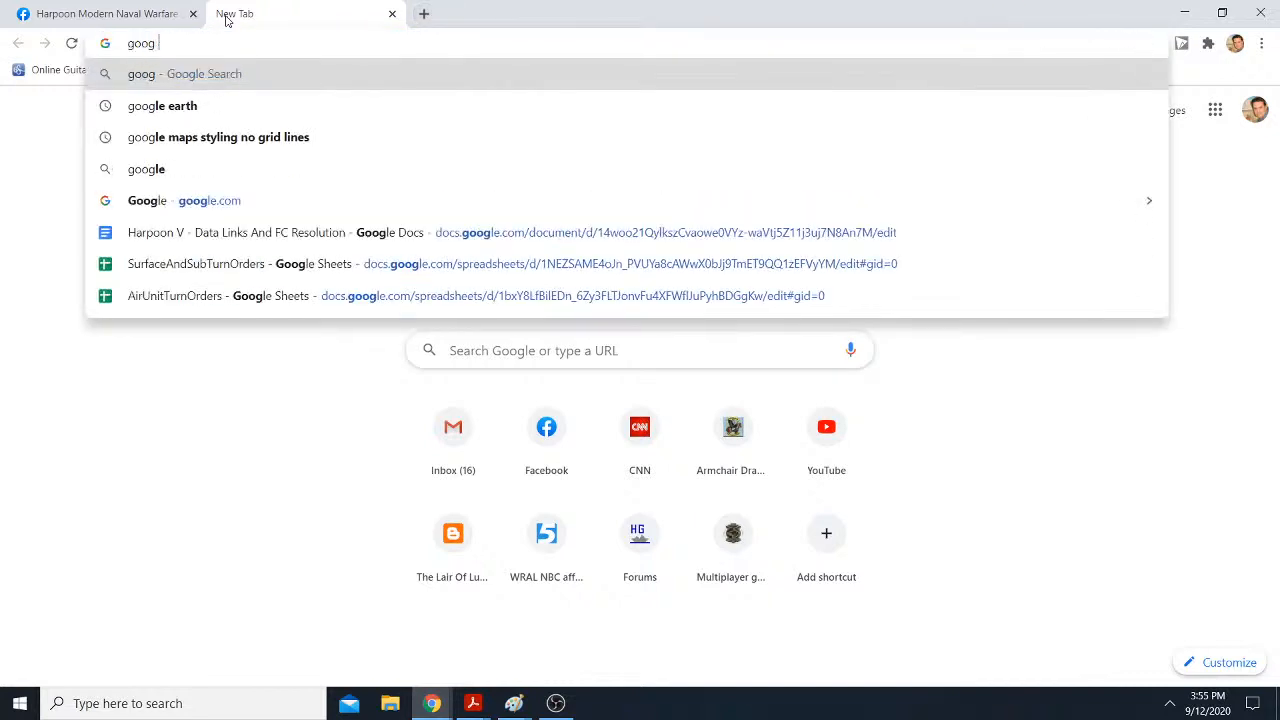
key(BackSpace)
text(e)
key(BackSpace)
key(BackSpace)
text(le )
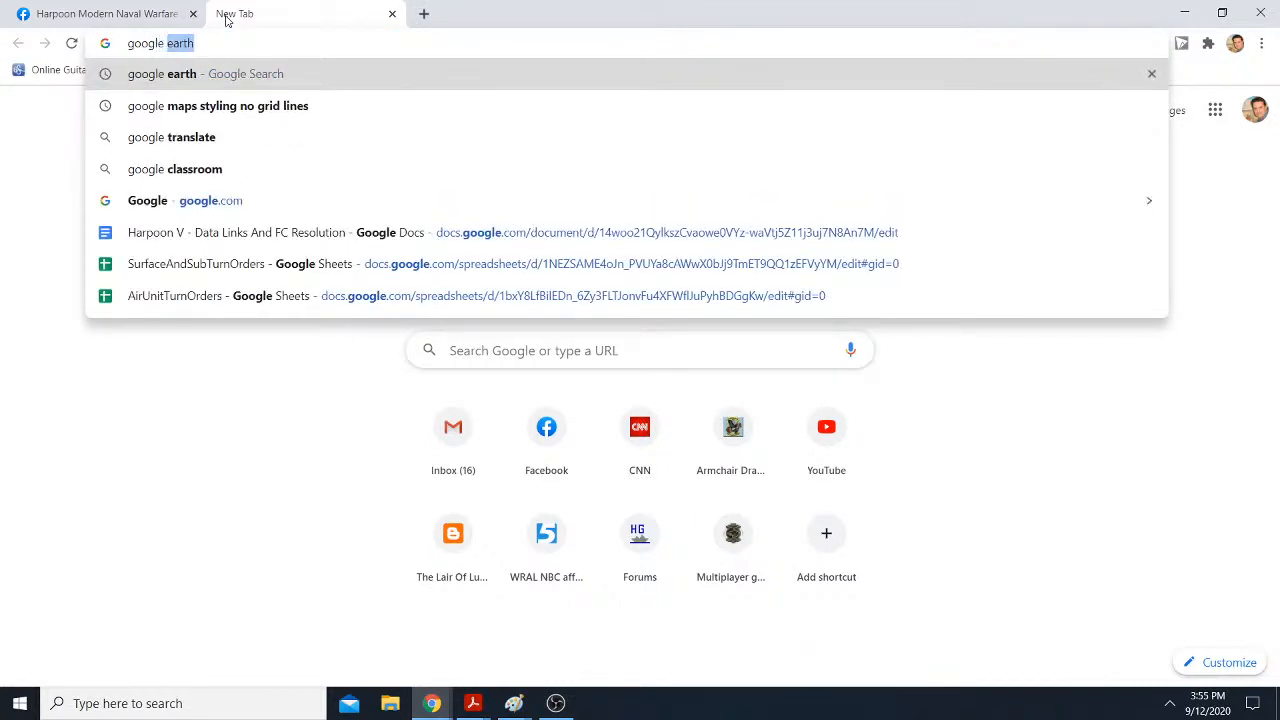
text(eartth)
key(Return)
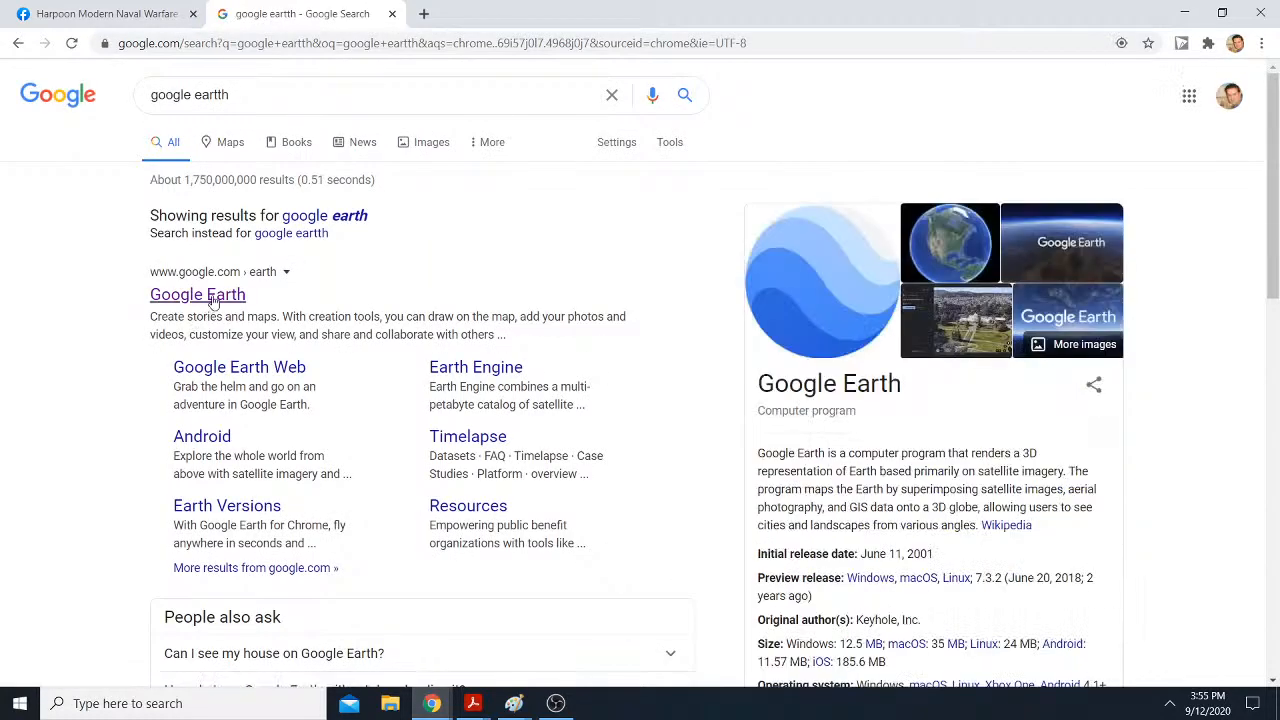
click(213, 298)
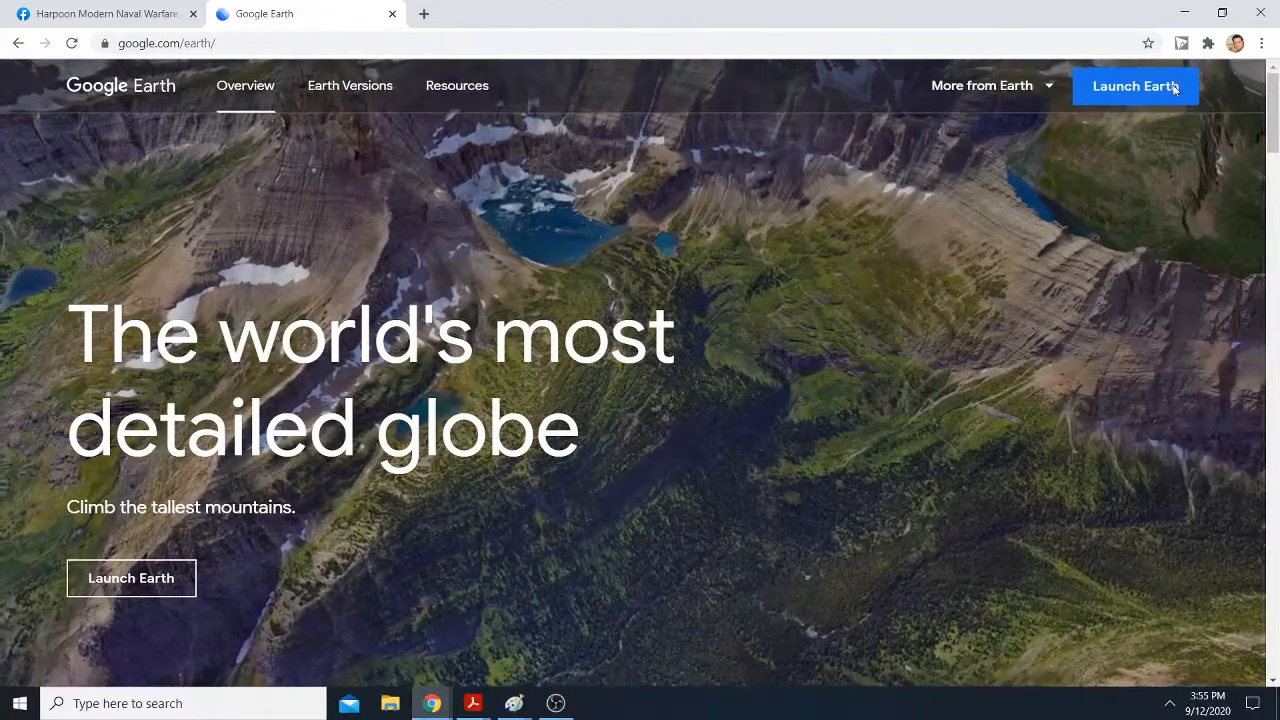
click(1175, 88)
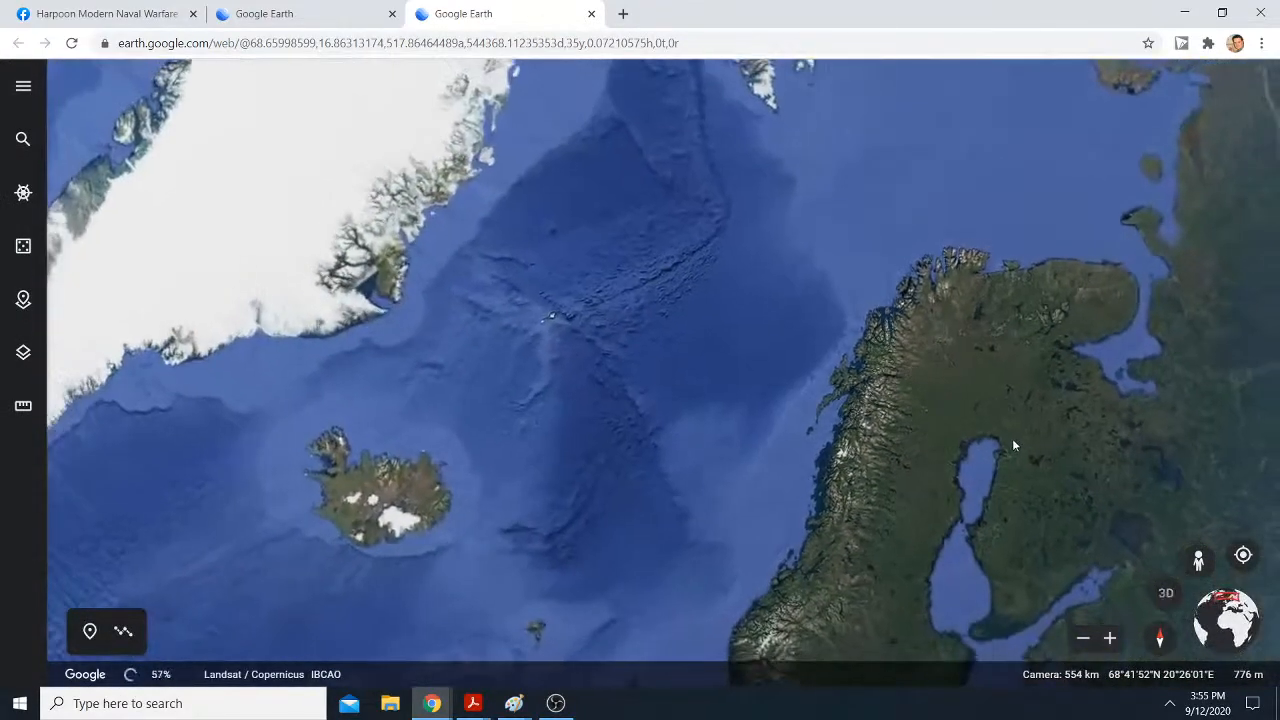
Step: Measure the west-to-east width of the island just off the southeastern Peloponnese in nautical miles
drag(1012, 446, 837, 226)
scroll(681, 485, up, 5)
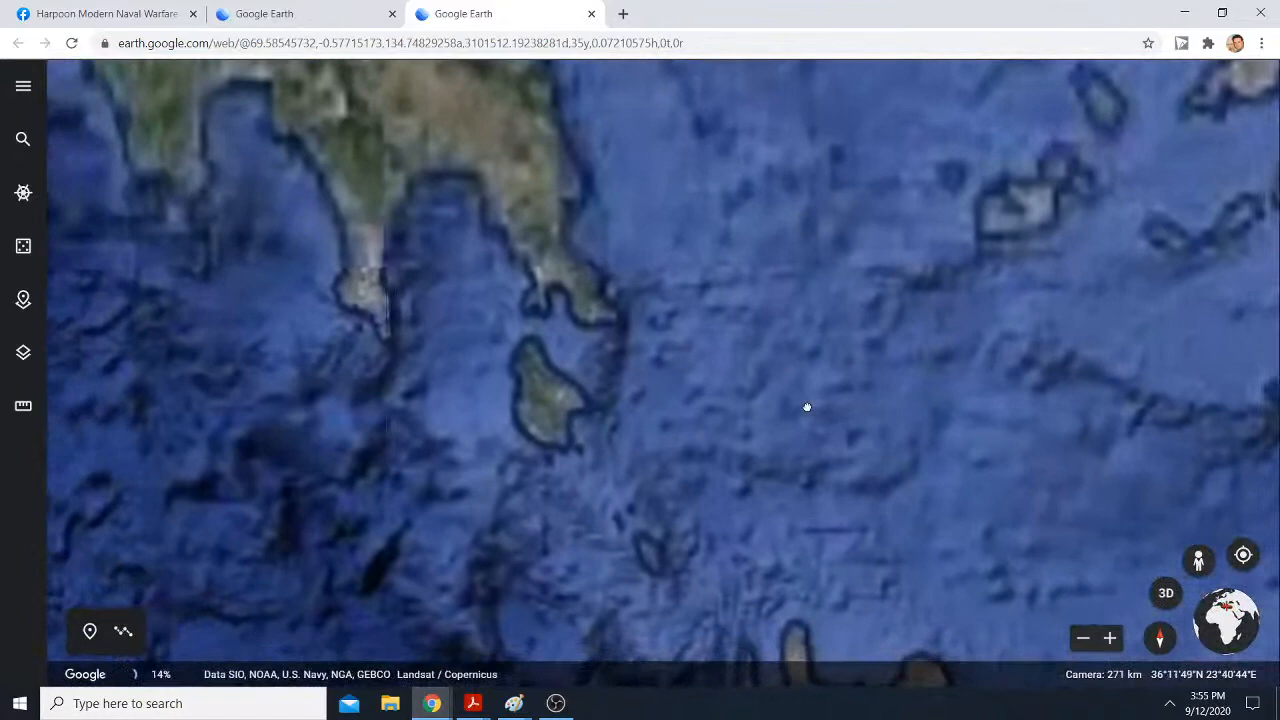
drag(807, 407, 866, 390)
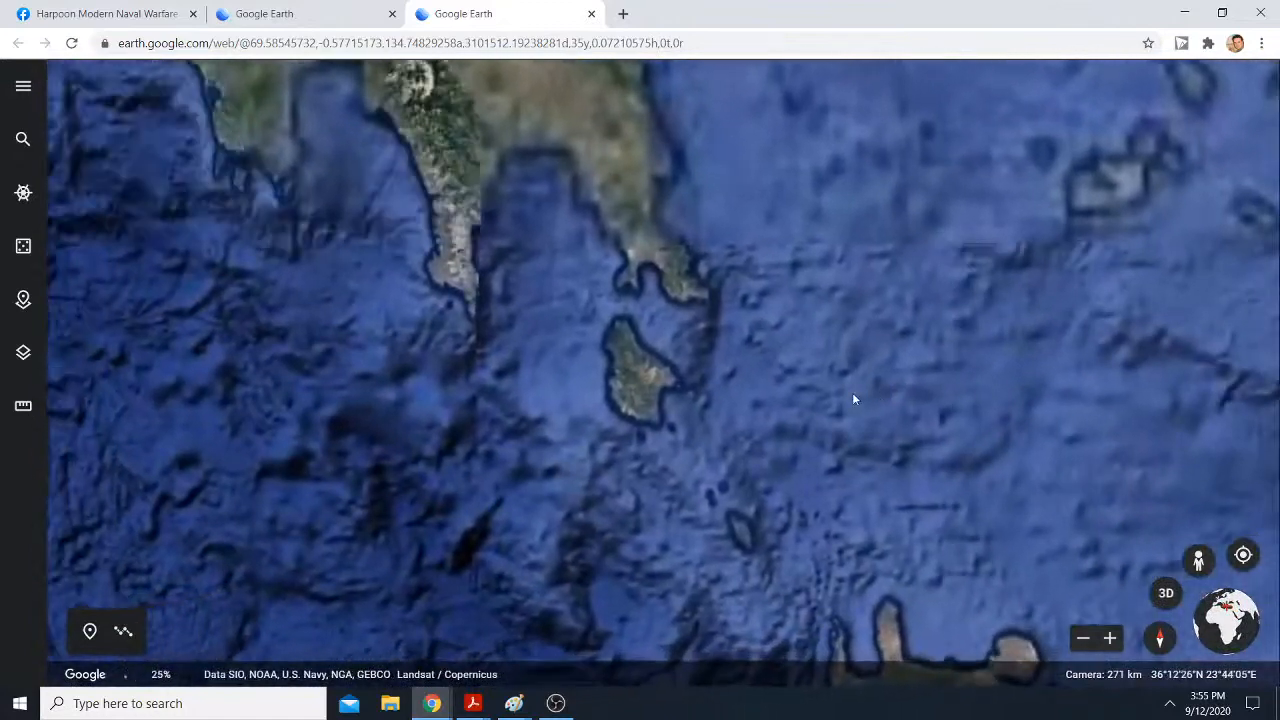
scroll(838, 389, down, 3)
drag(843, 333, 848, 364)
scroll(849, 363, down, 2)
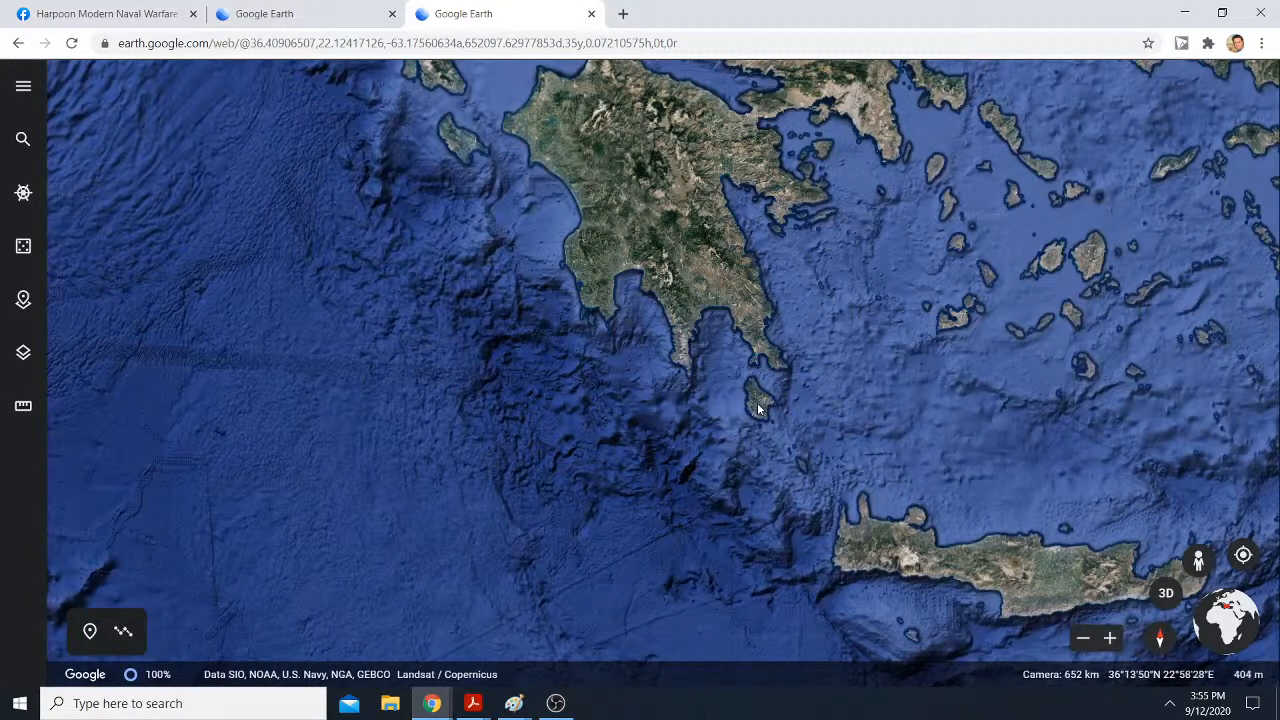
click(22, 407)
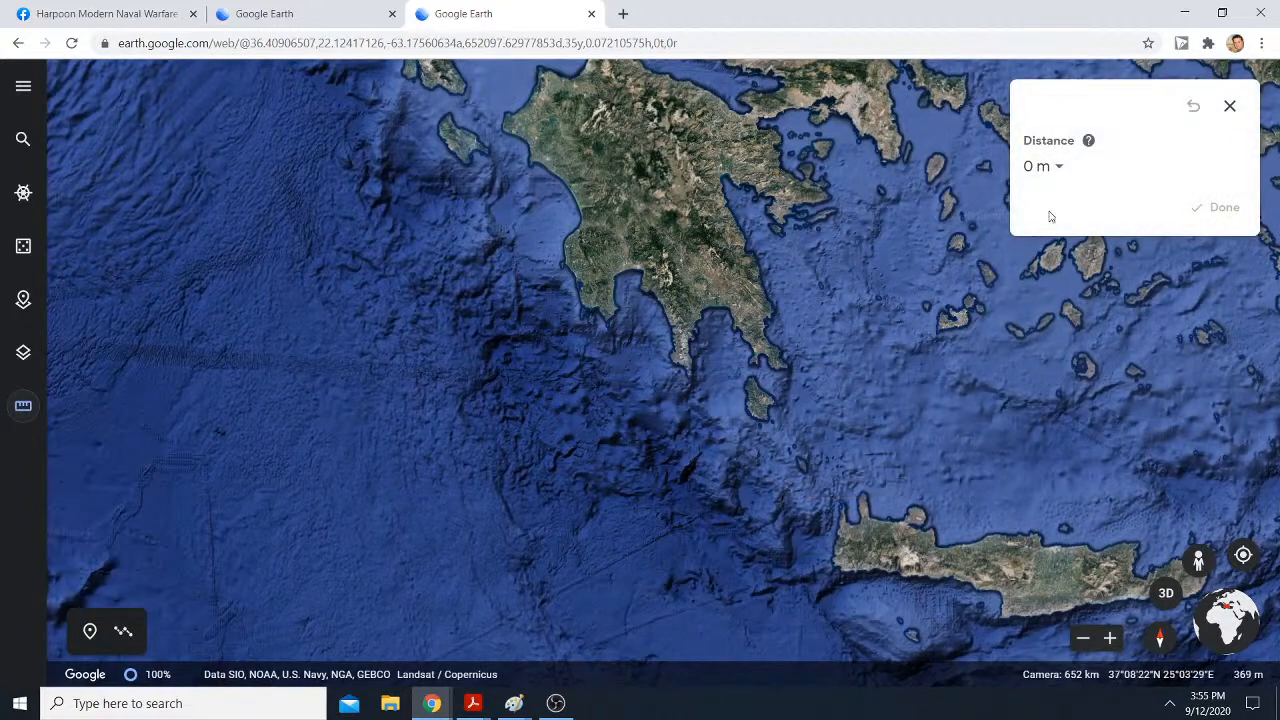
click(1046, 165)
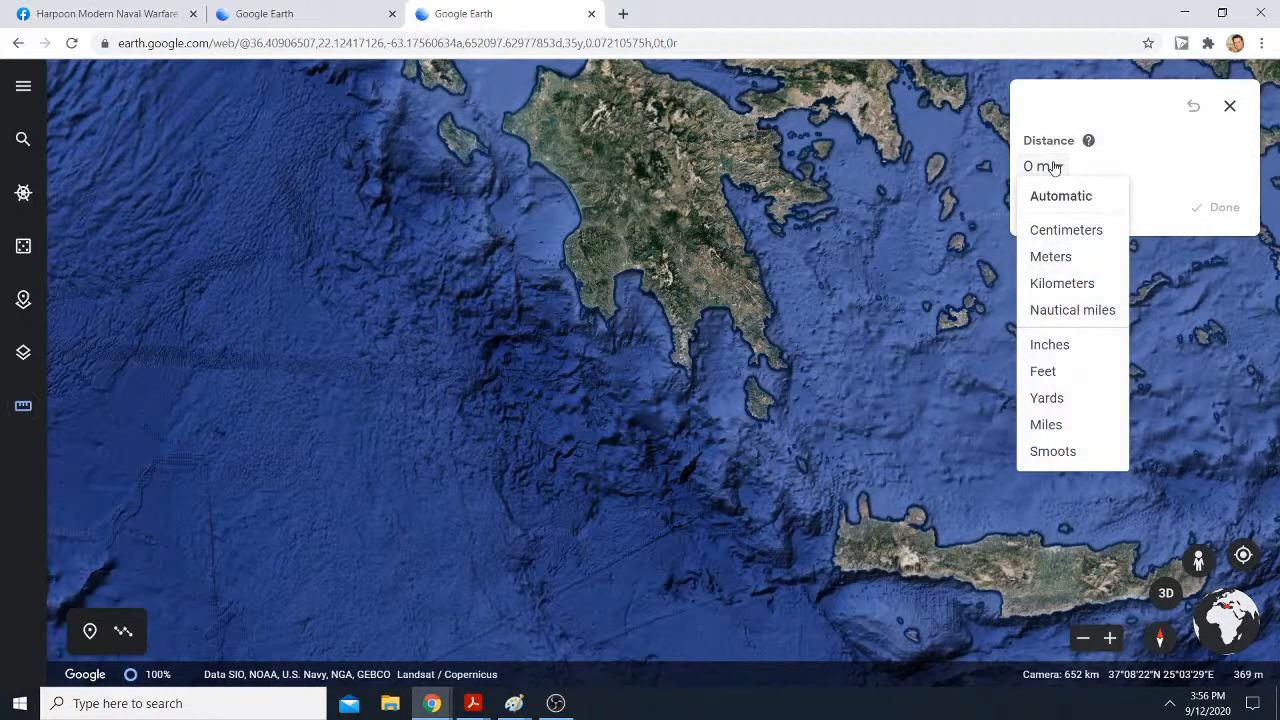
click(1078, 310)
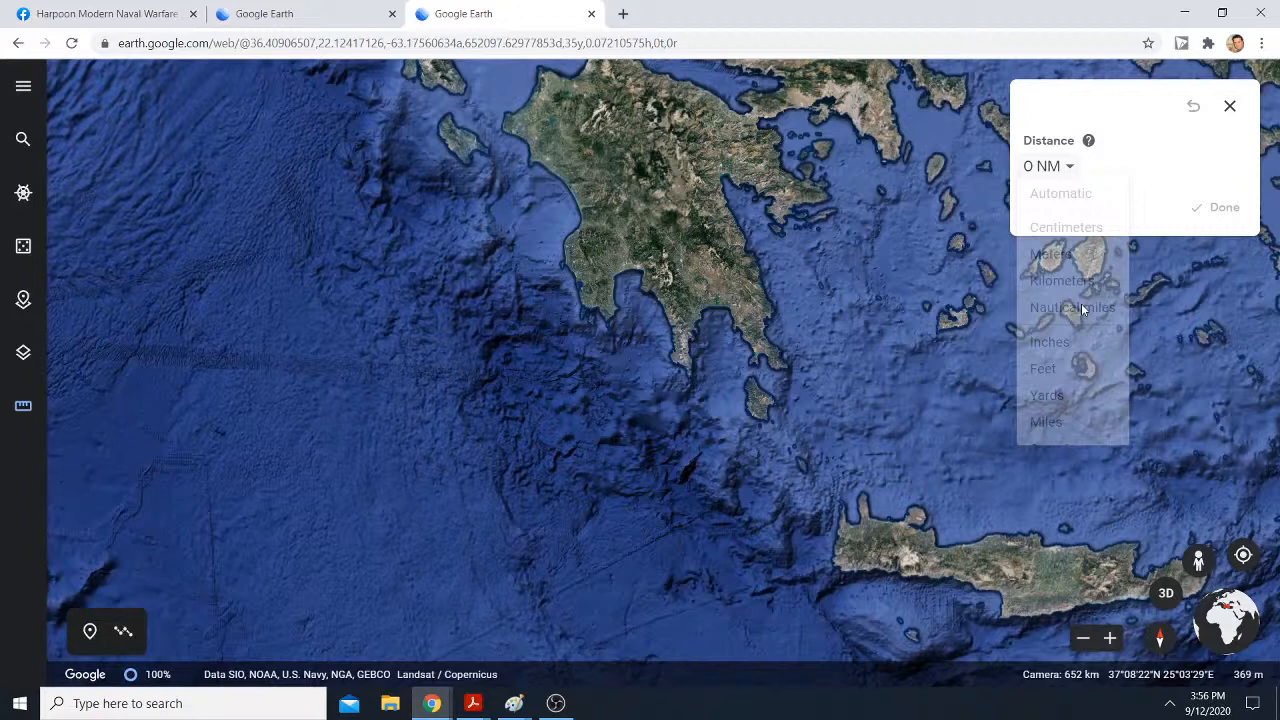
click(746, 400)
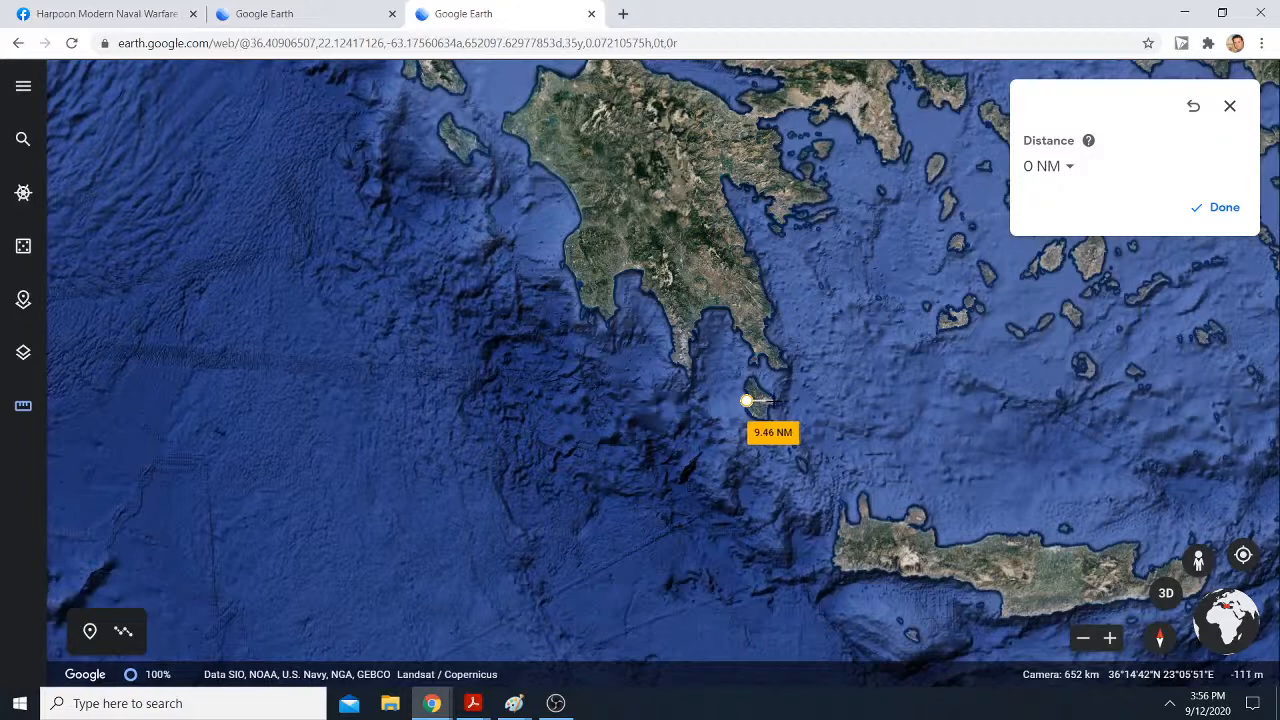
click(773, 401)
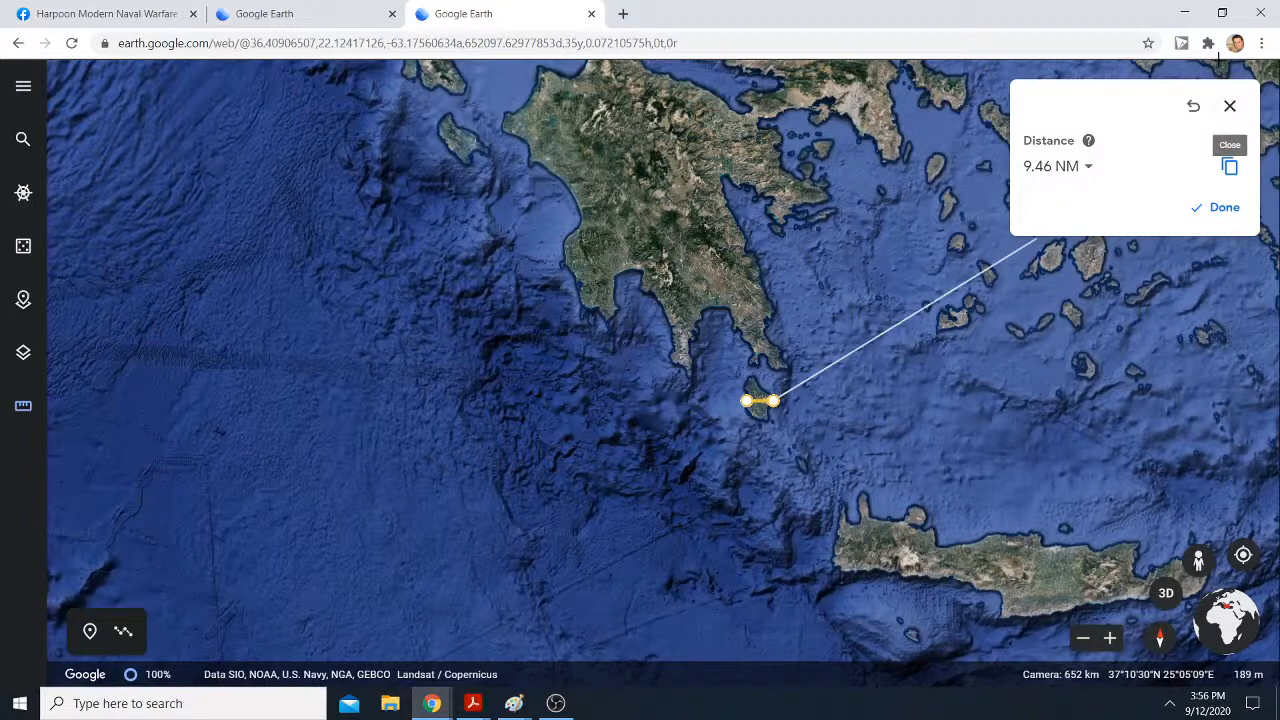
Step: Return to Paint and measure the same island's width in pixels with a narrow selection across it
click(1190, 15)
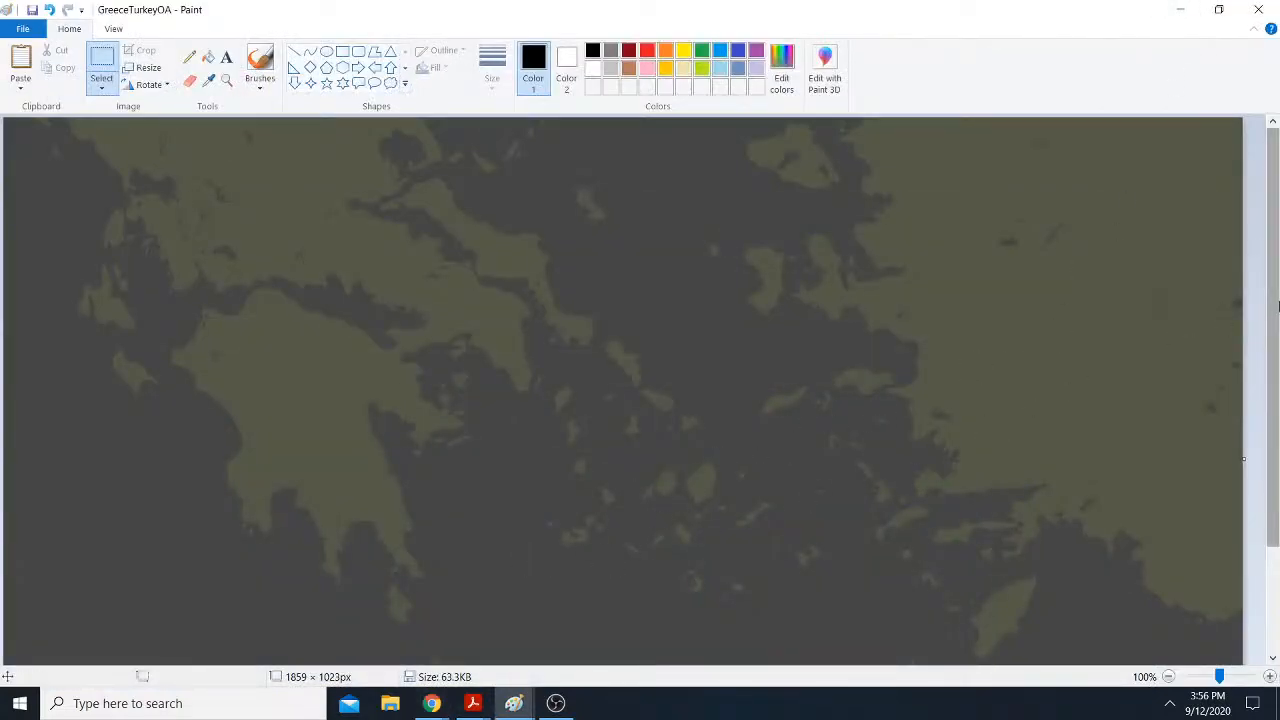
drag(1274, 315, 1279, 428)
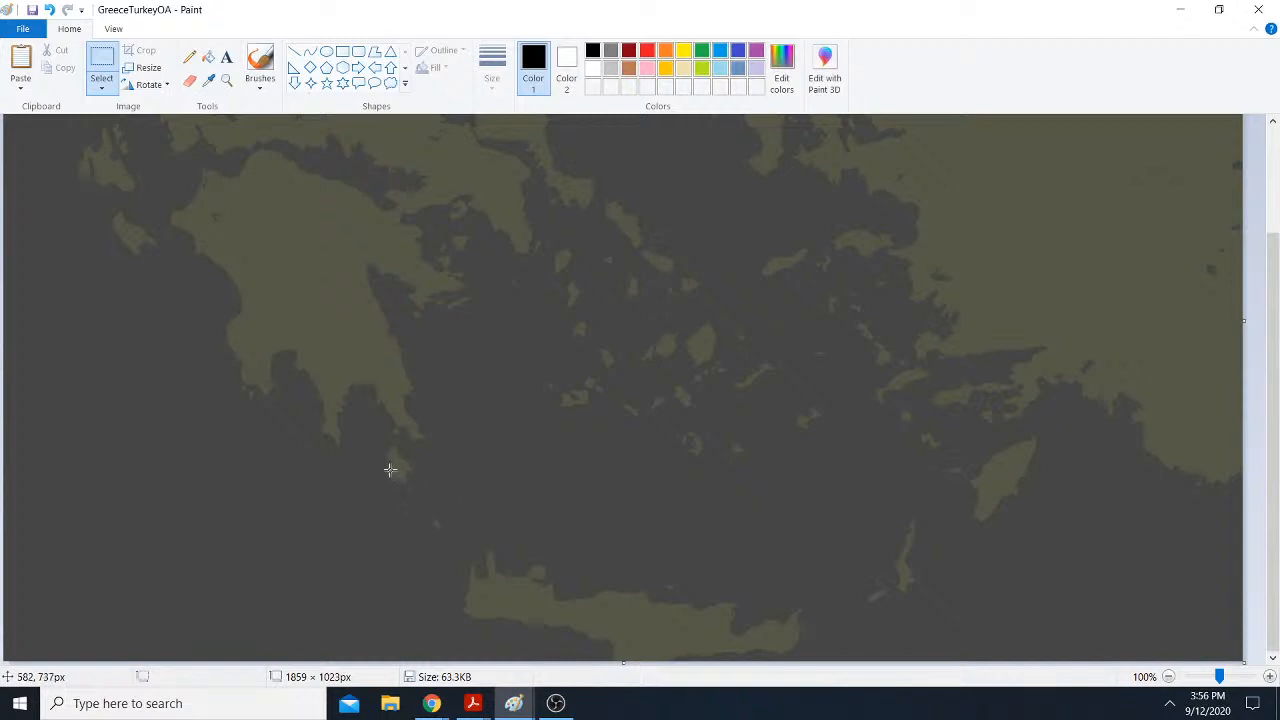
drag(391, 467, 413, 469)
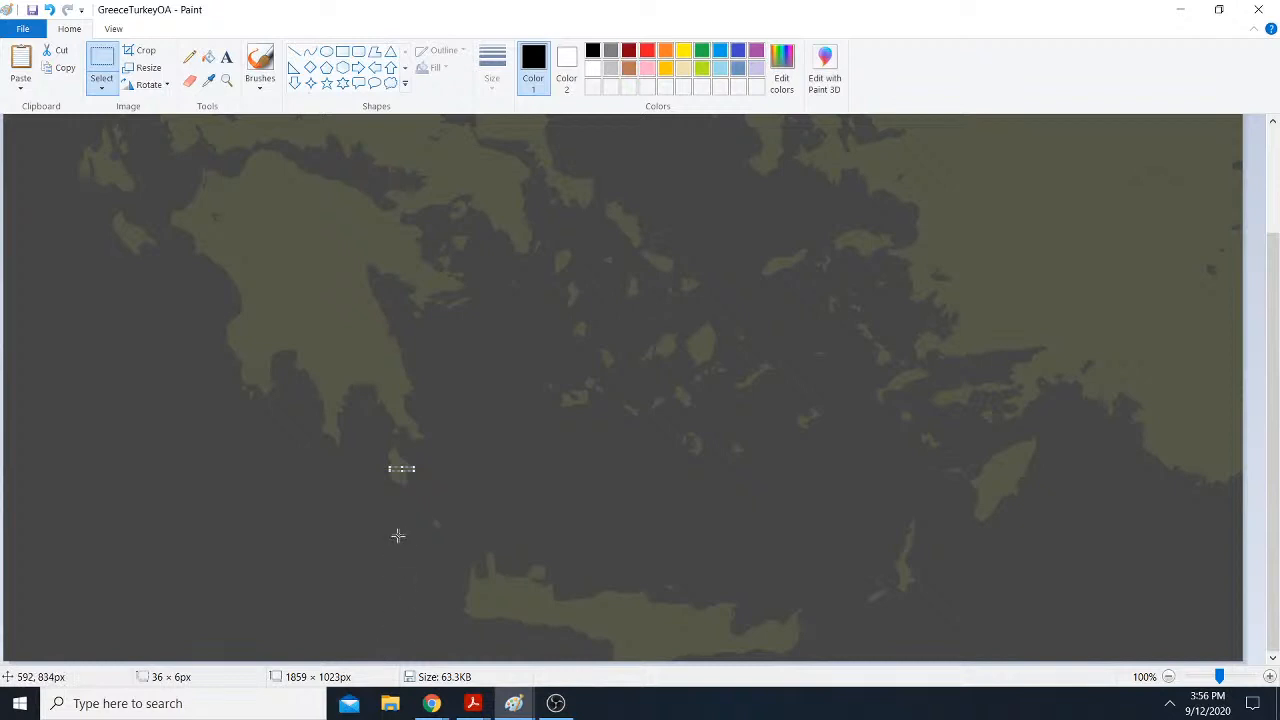
click(345, 519)
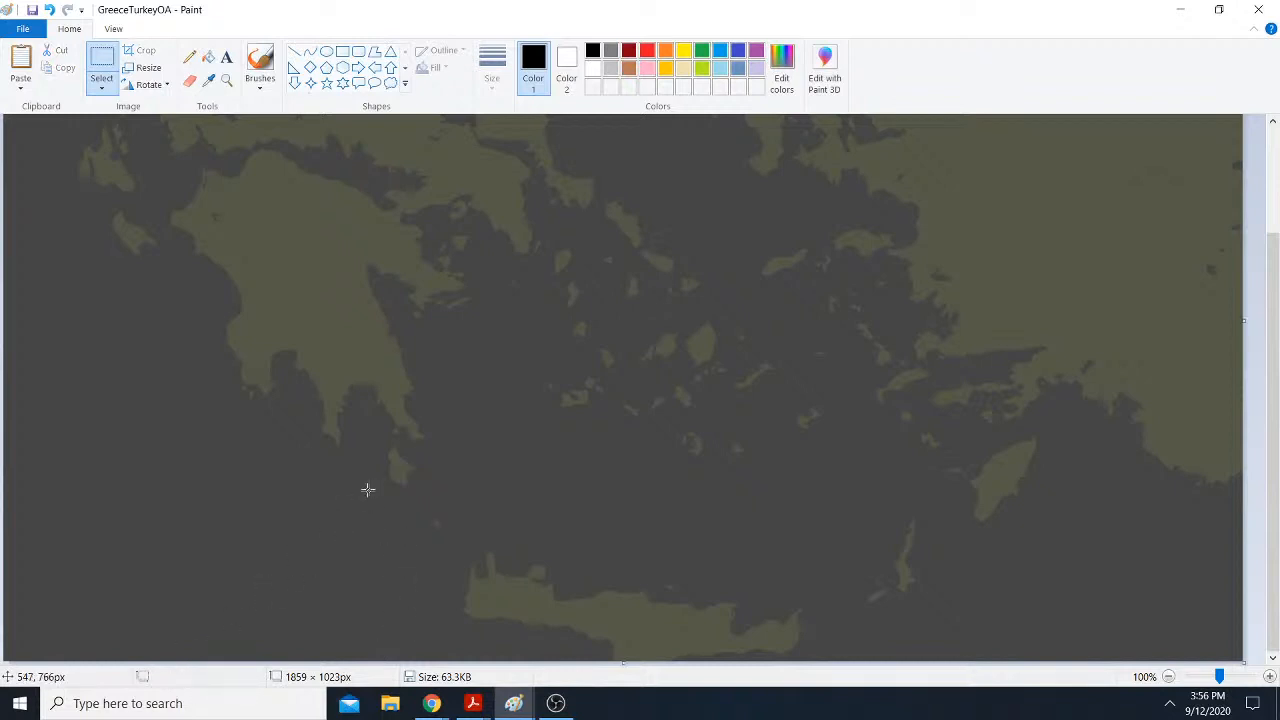
drag(389, 466, 409, 470)
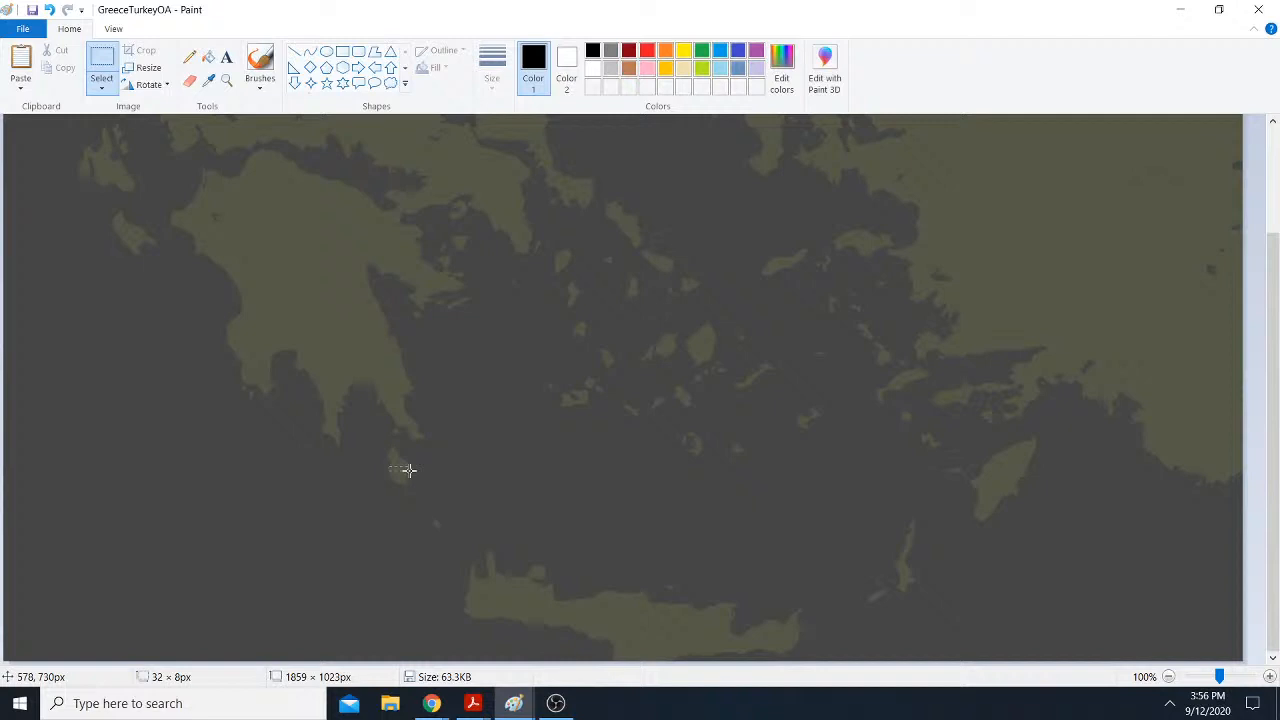
click(459, 474)
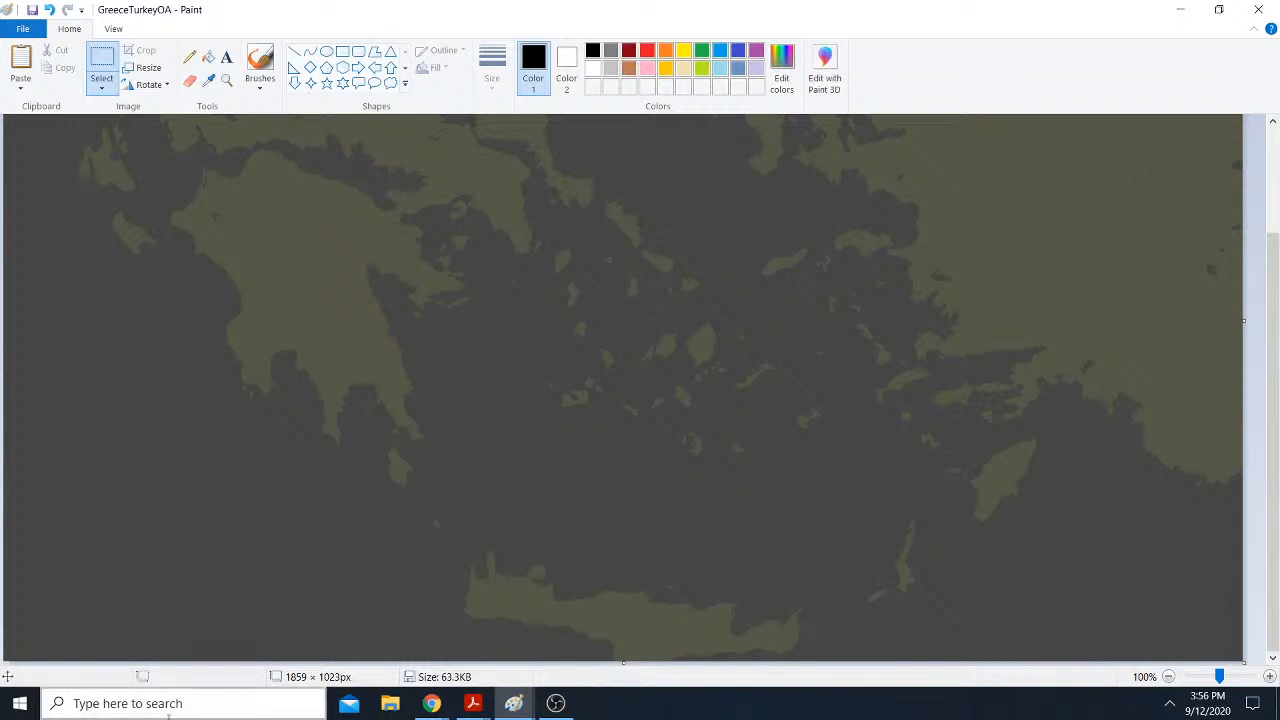
Step: Open Calculator and divide 35 by 10 to work out the map's pixels per nautical mile
click(176, 704)
text(calculator)
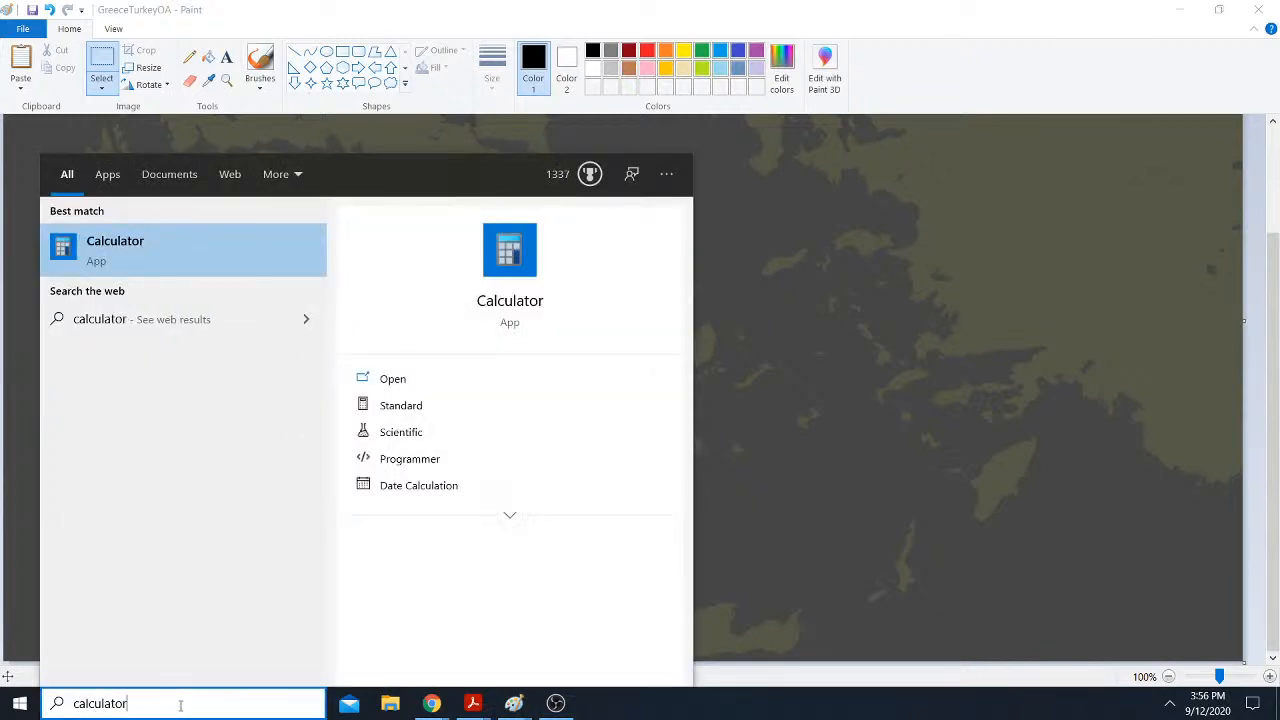
key(Return)
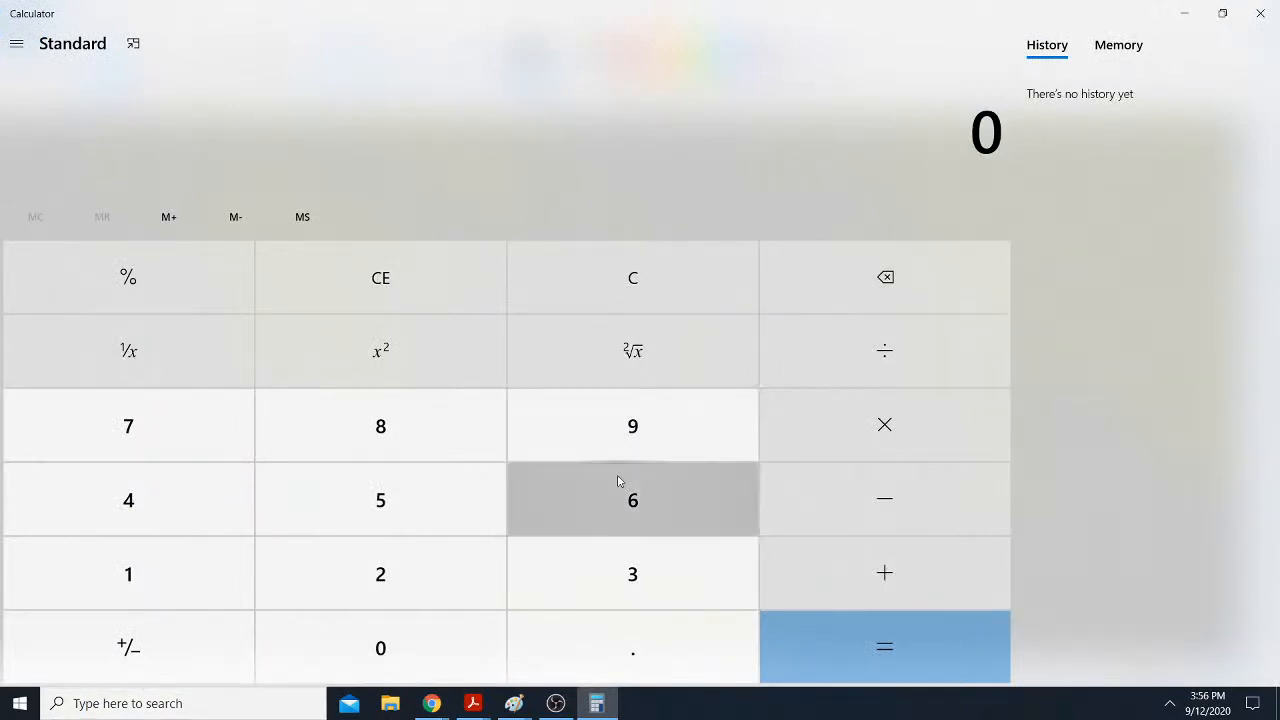
click(604, 566)
click(423, 514)
click(937, 357)
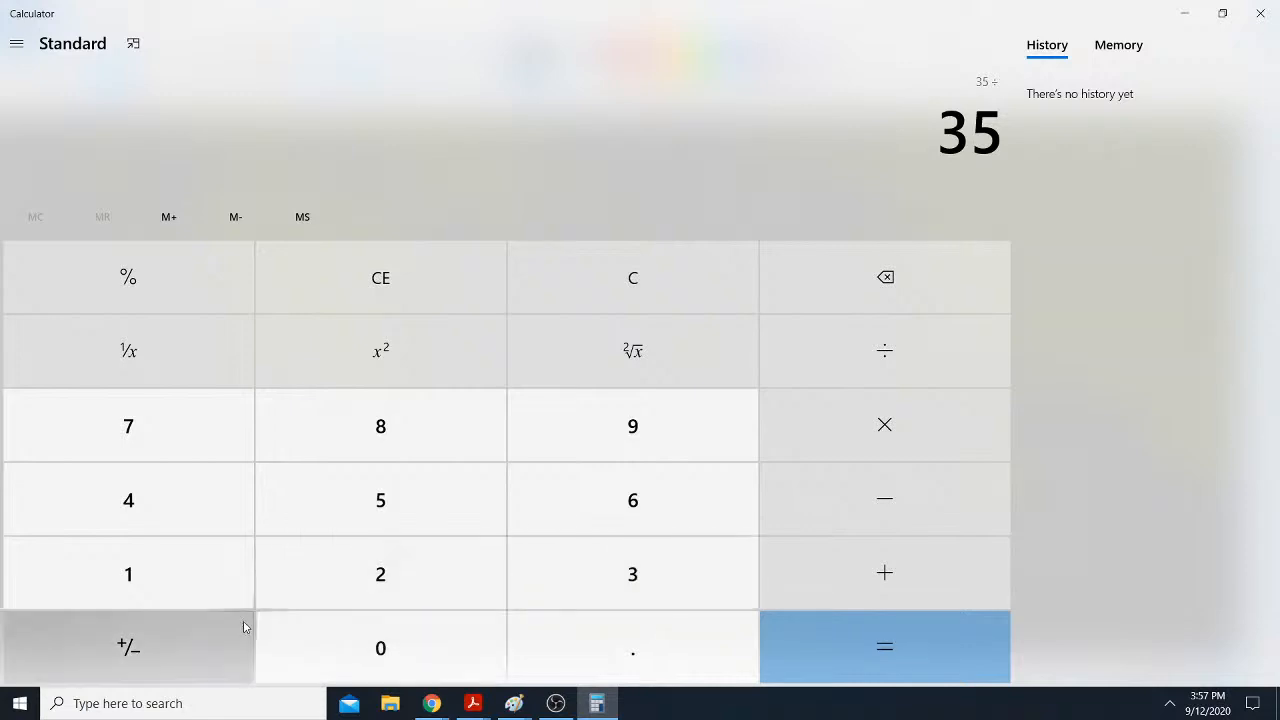
click(212, 603)
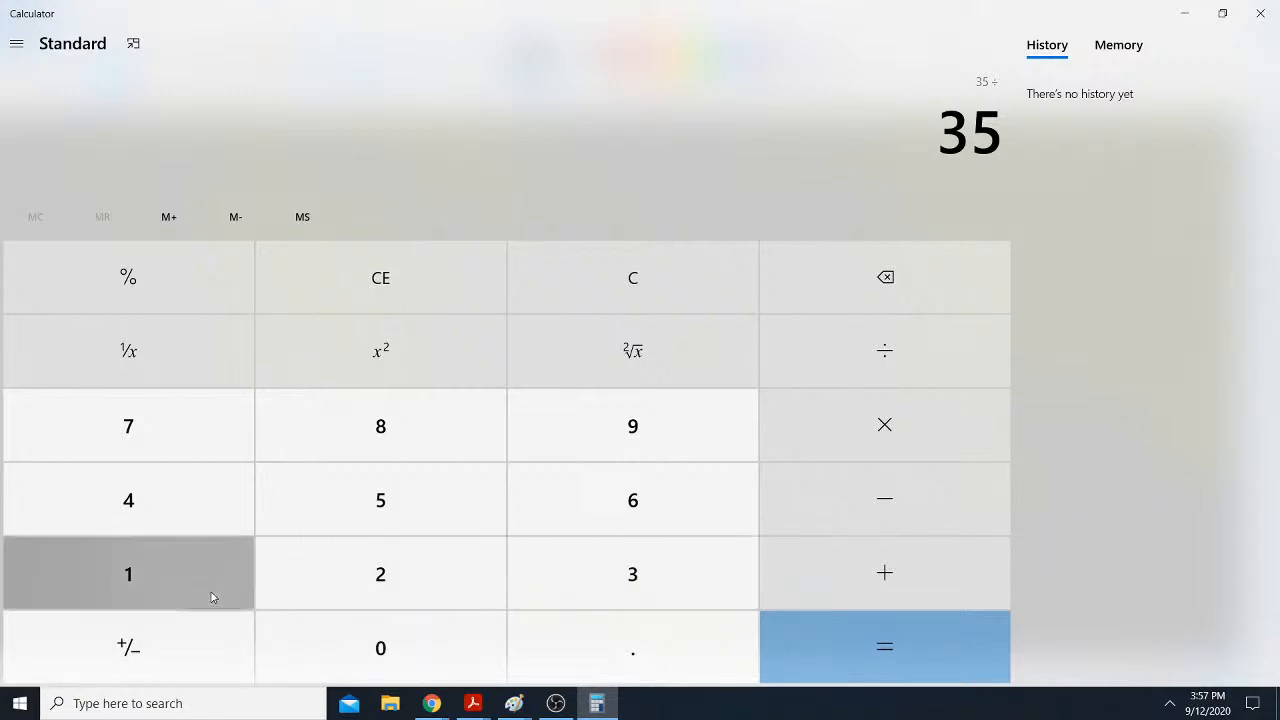
click(347, 655)
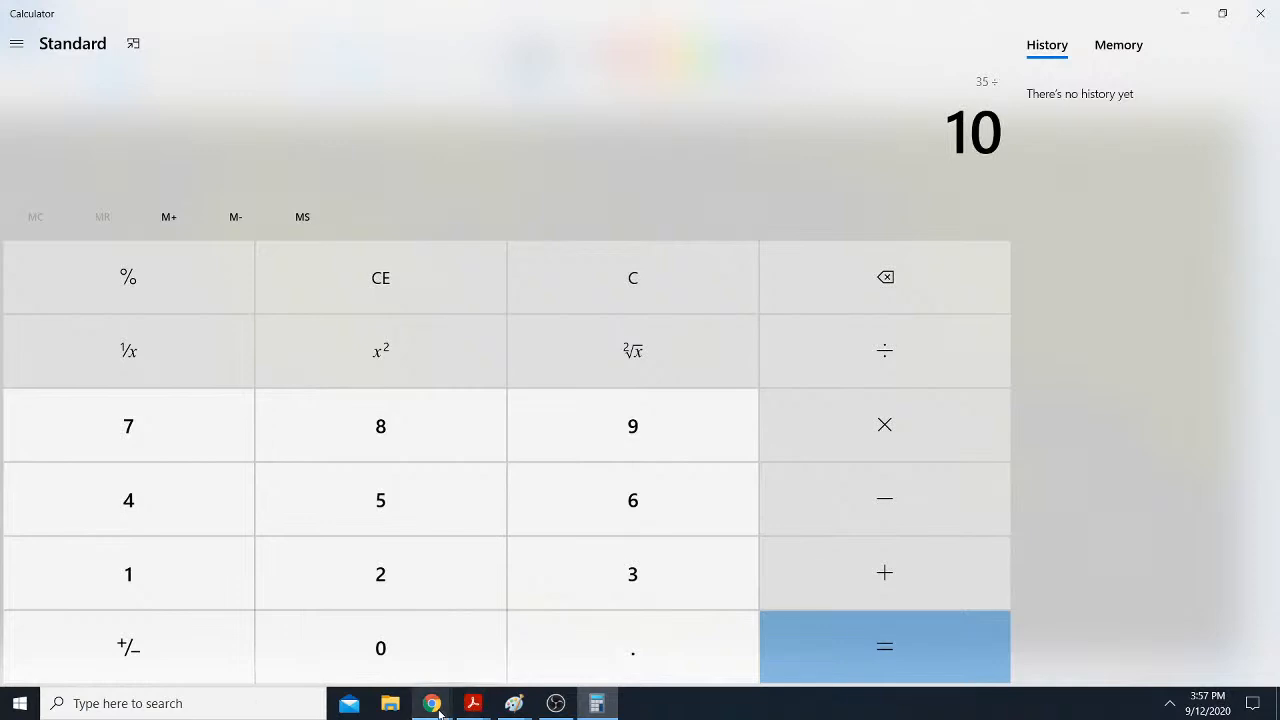
click(871, 668)
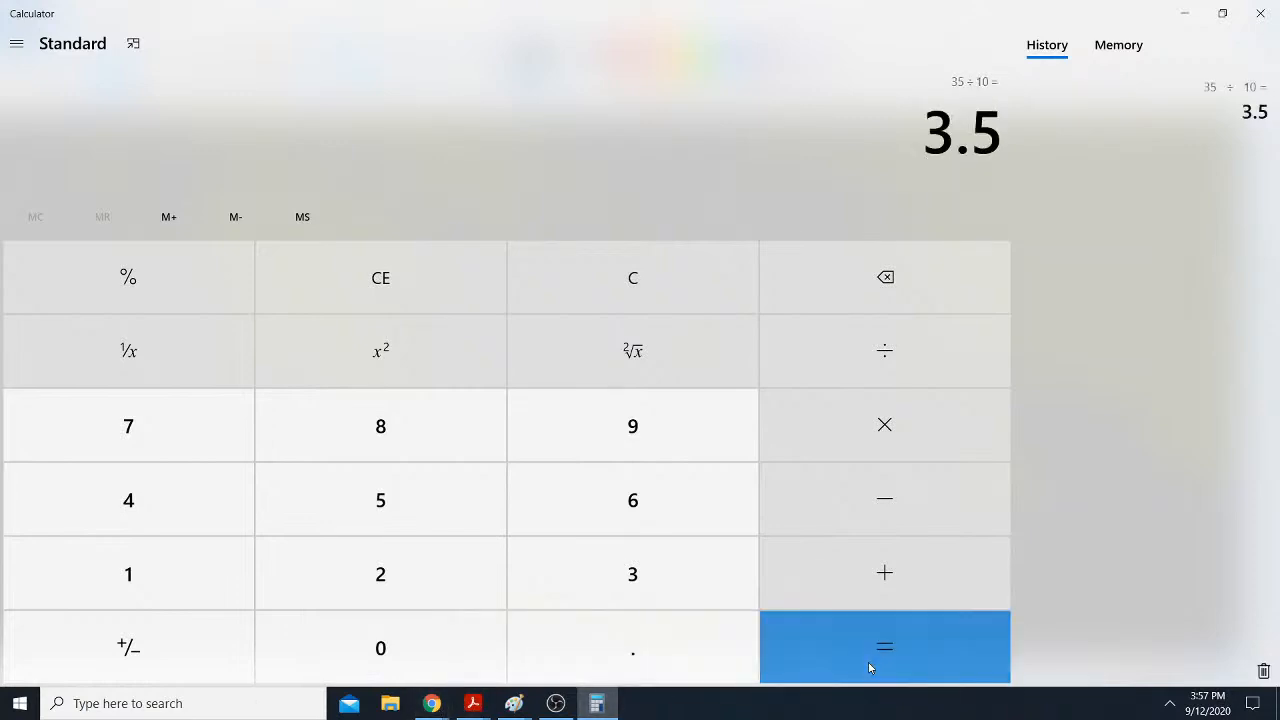
Step: Minimize Calculator and Paint, and move GreeceTurkeyOA from the Desktop into the Maps folder under Harpoon, SimPlot_Win_v2_0_0
click(1197, 20)
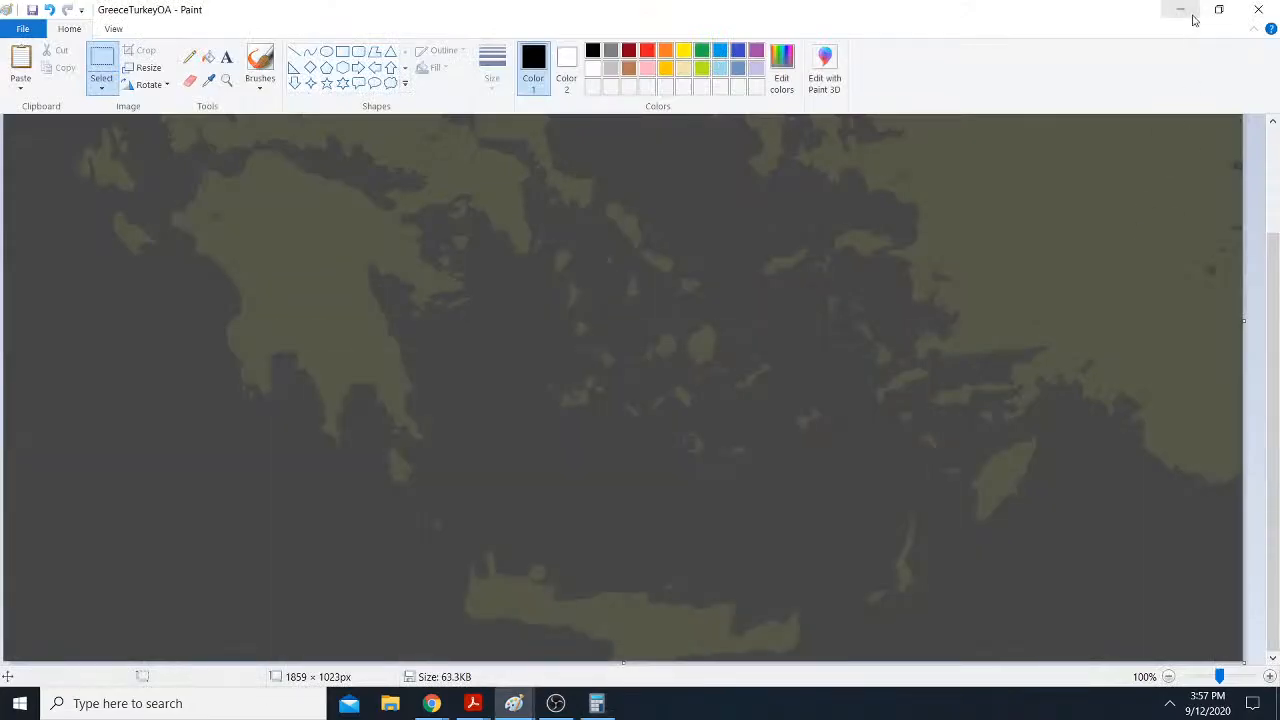
click(1190, 14)
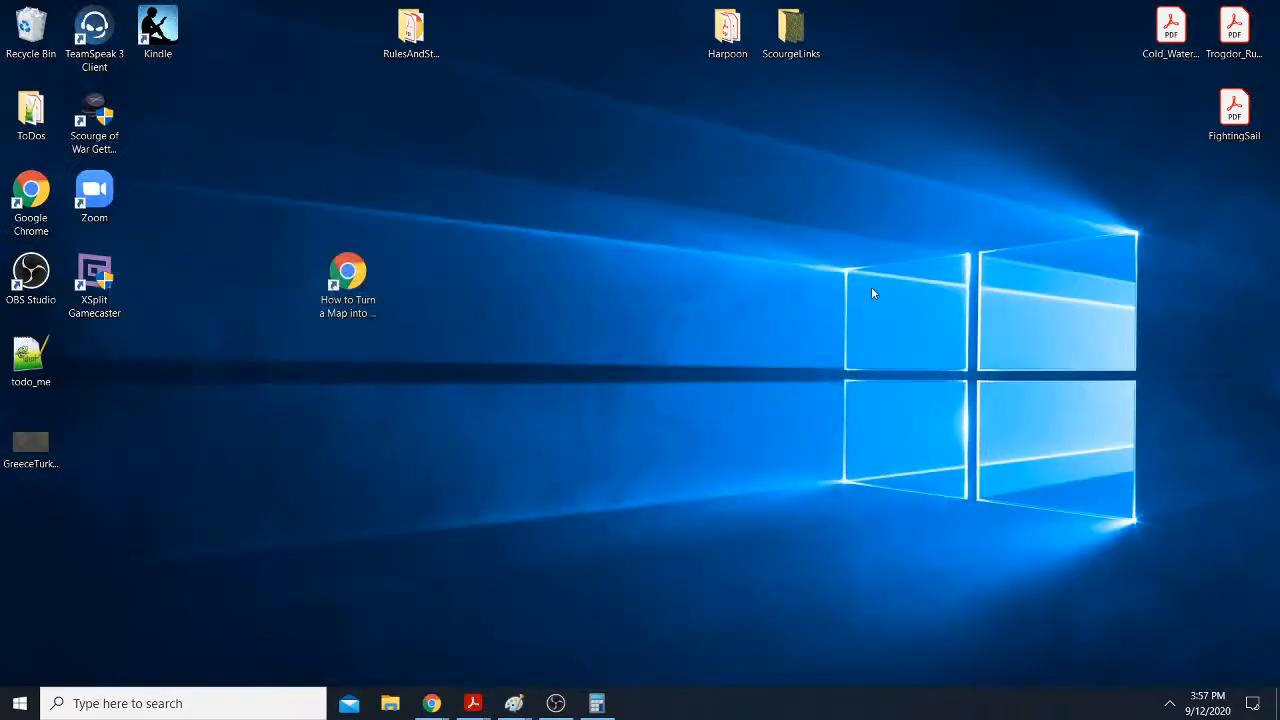
double_click(727, 30)
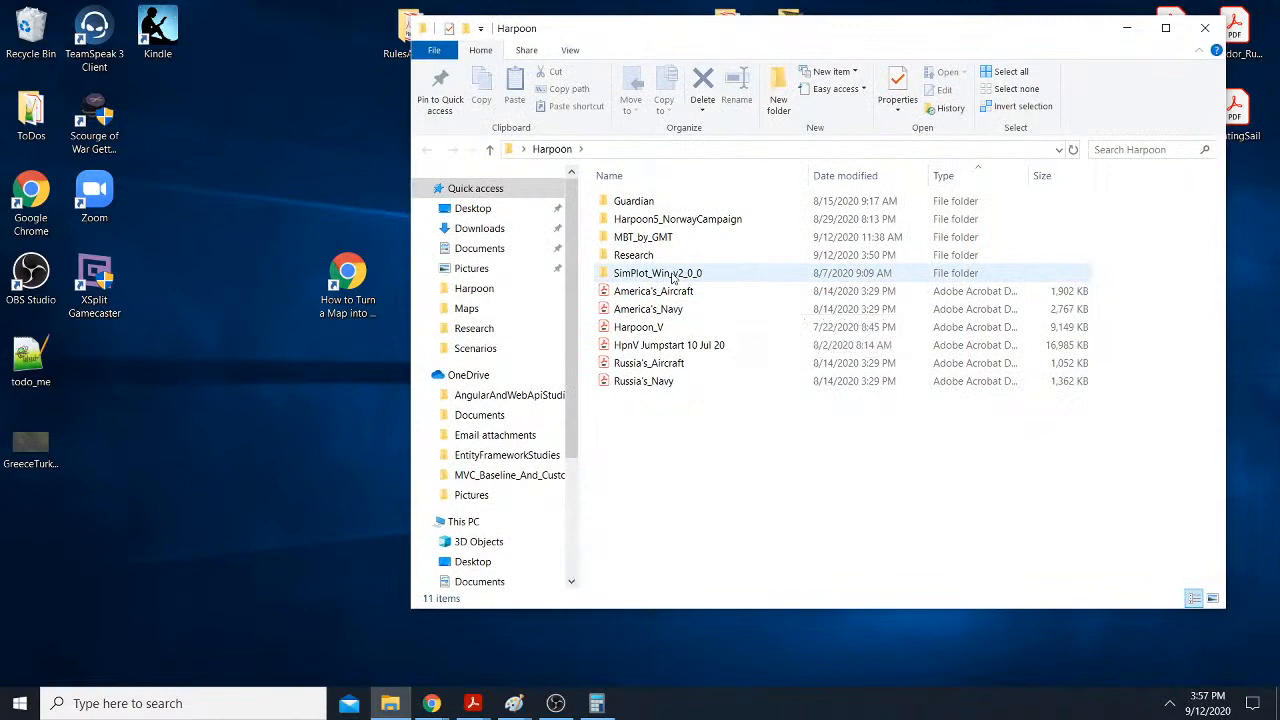
double_click(660, 273)
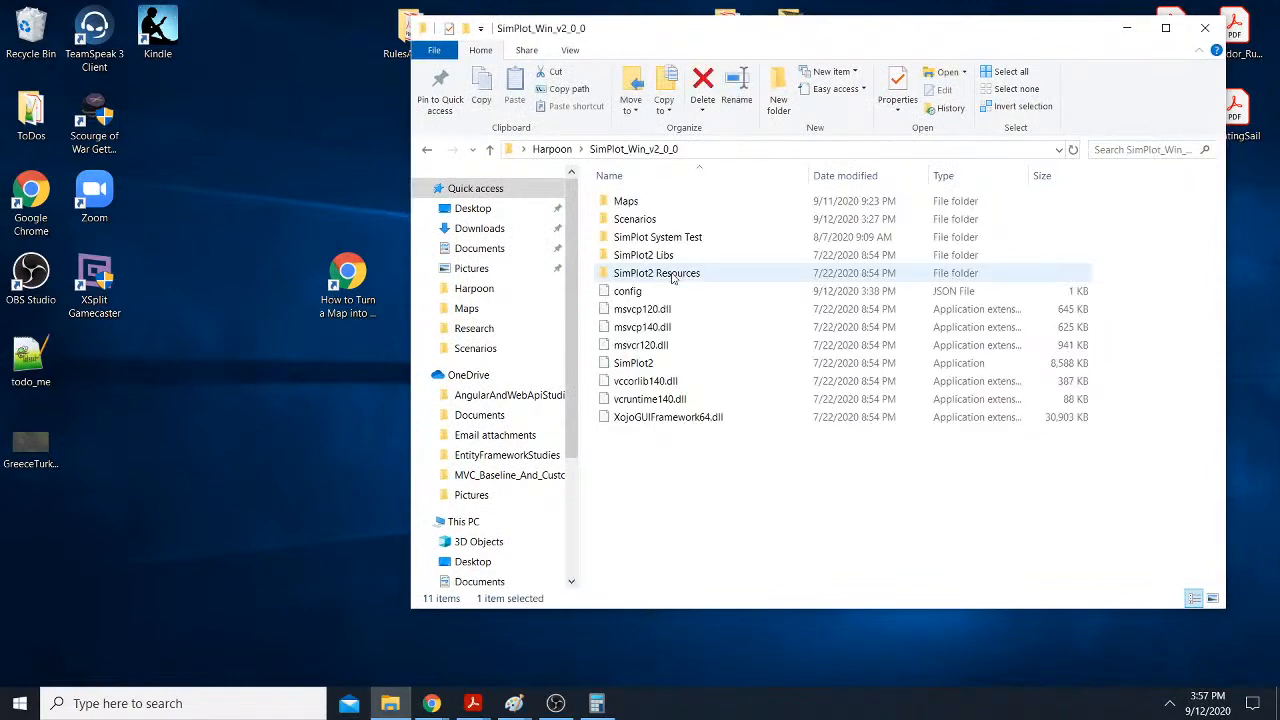
double_click(652, 204)
drag(804, 33, 580, 54)
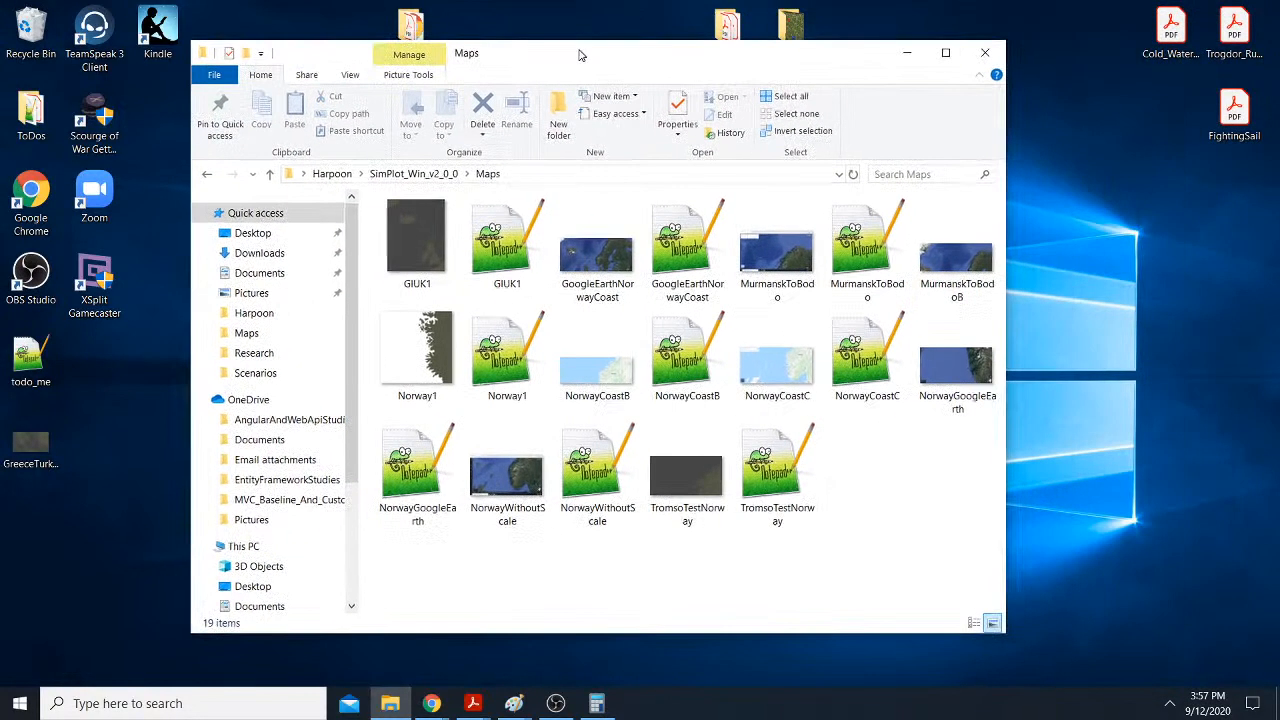
drag(30, 448, 866, 472)
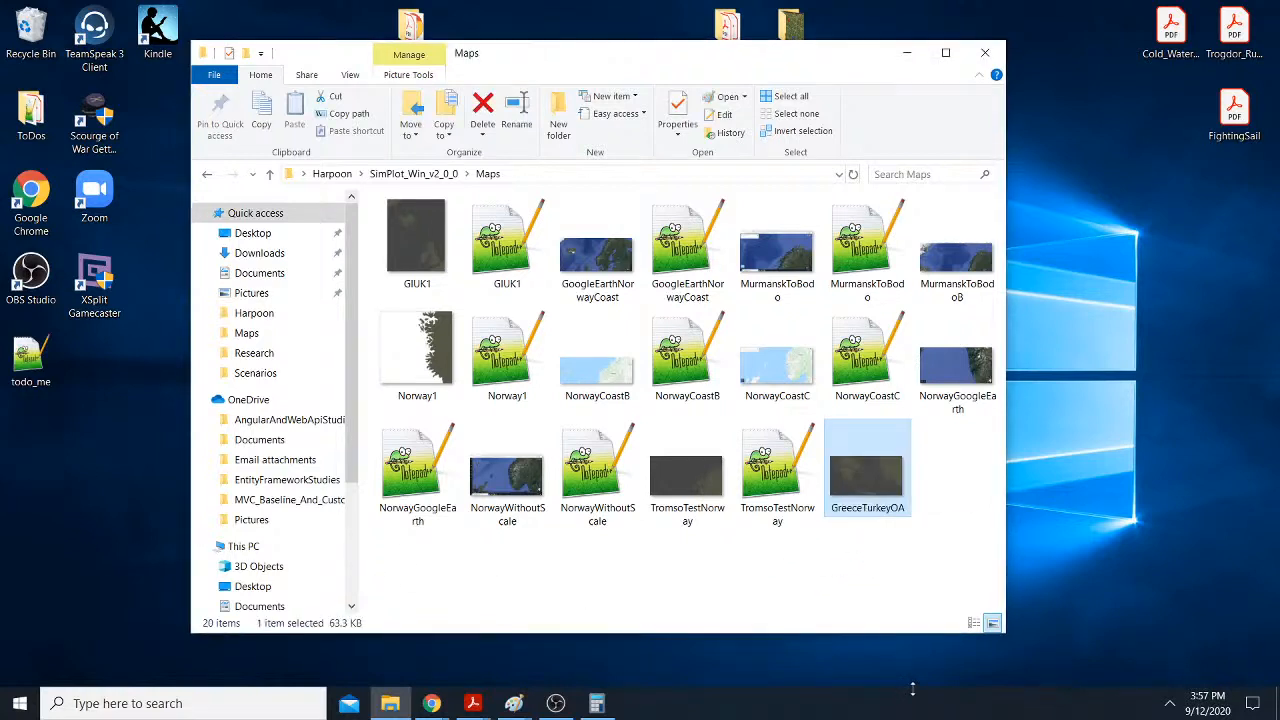
Step: Open the TromsoTestNorway text file in Notepad++, check the calculated scale in Calculator, and set SCALE to 3.5
click(838, 605)
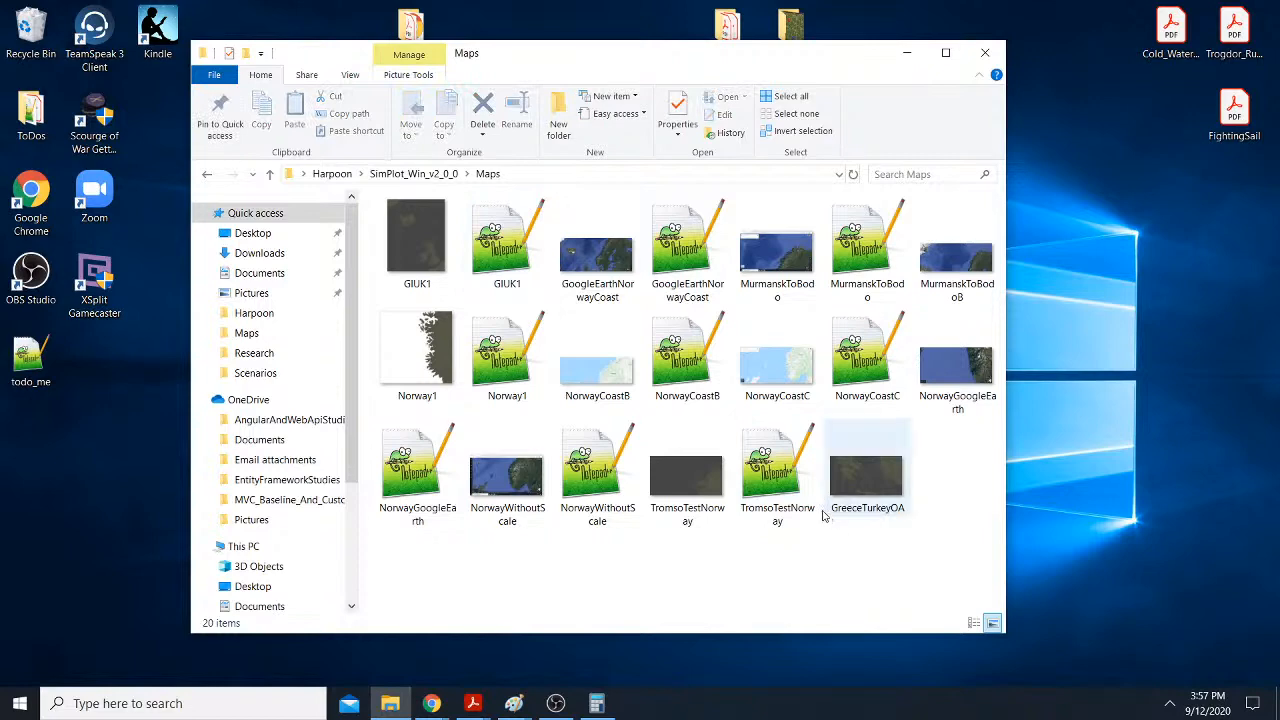
right_click(790, 484)
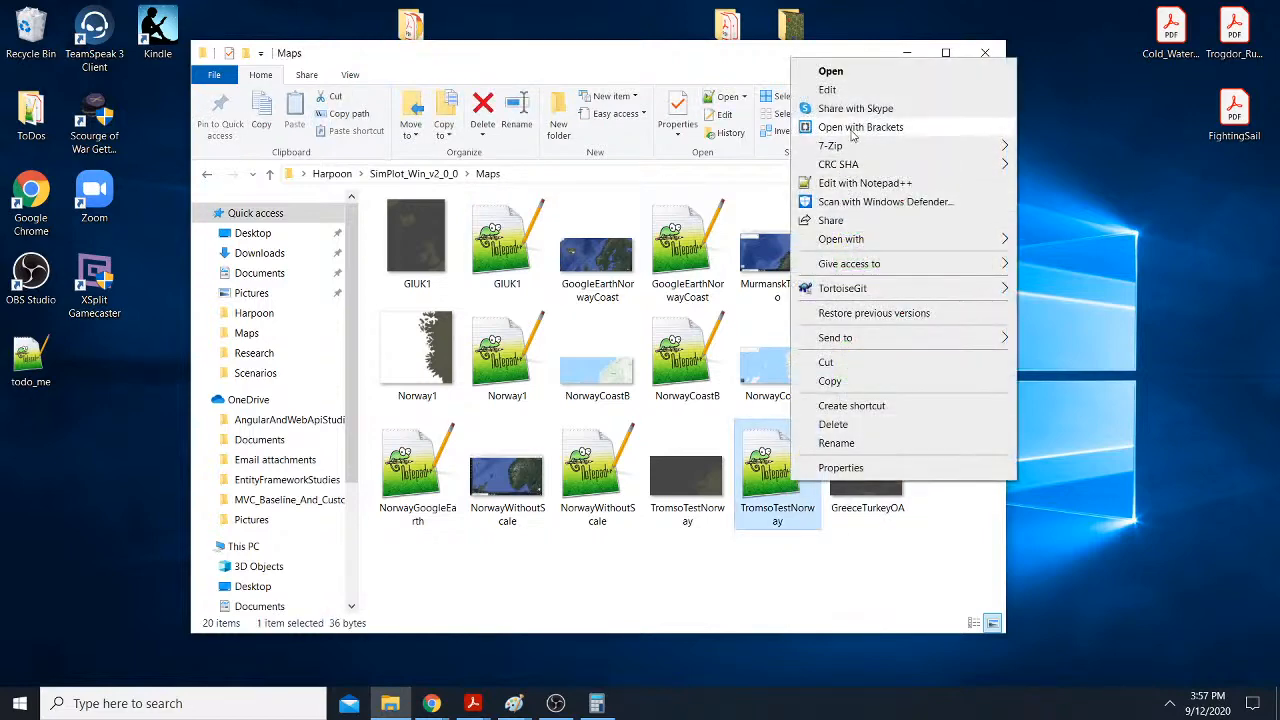
click(855, 183)
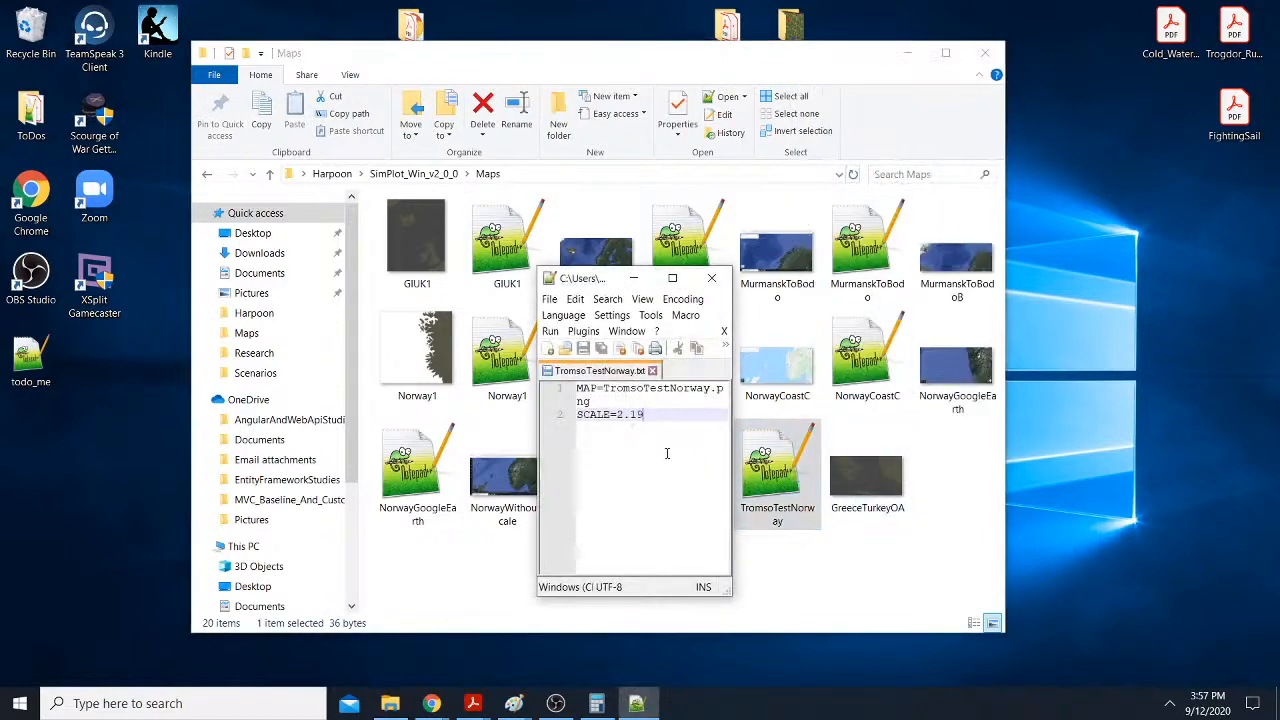
click(596, 703)
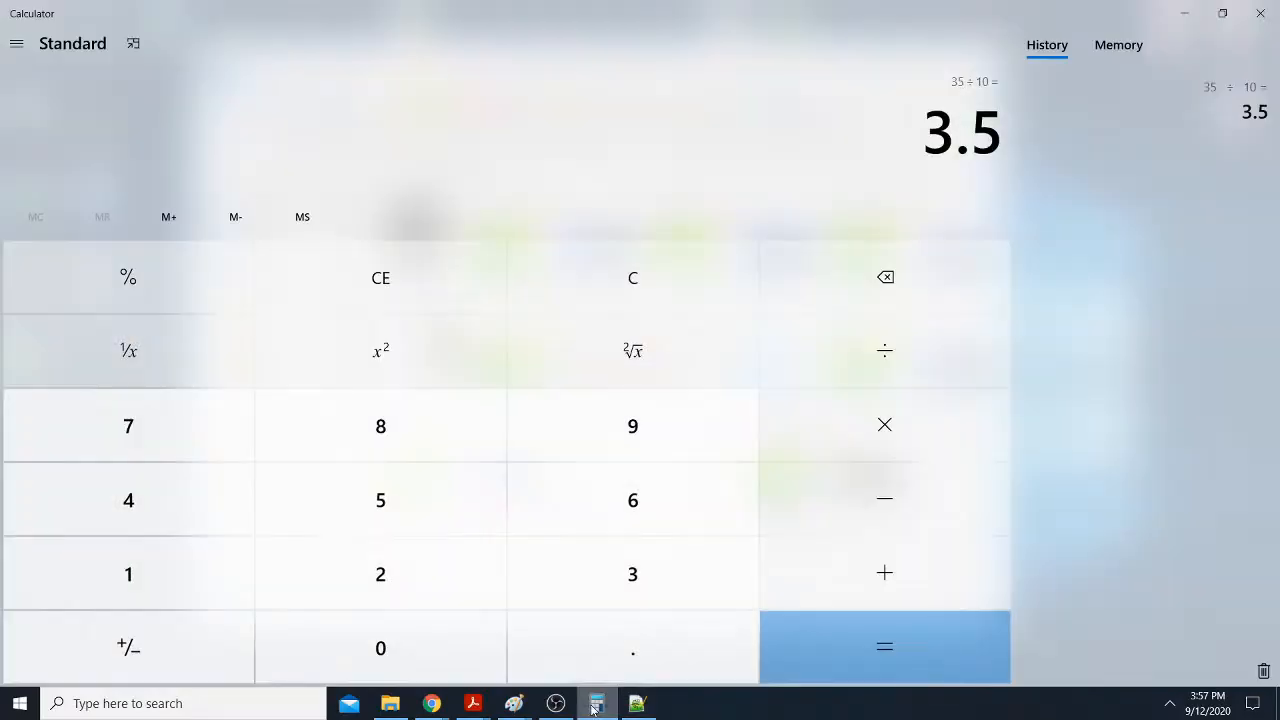
click(1184, 13)
key(BackSpace)
key(BackSpace)
key(BackSpace)
key(BackSpace)
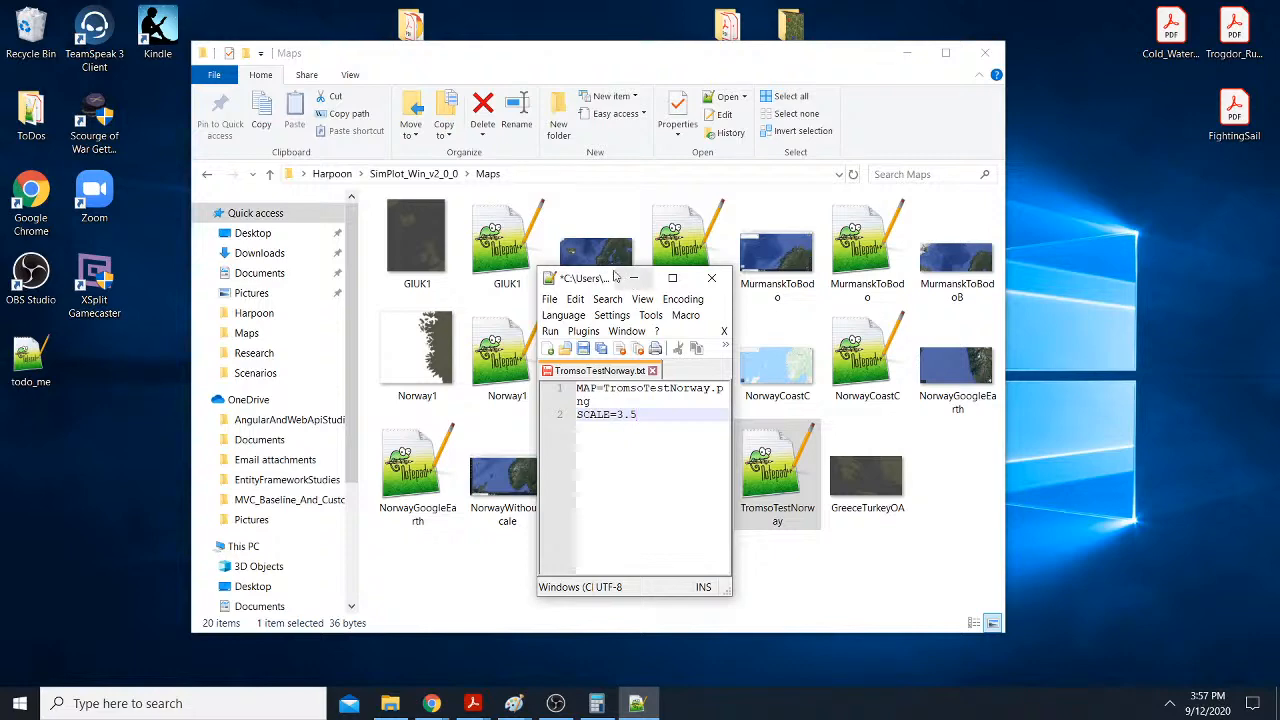
Step: Save the edited text as a new file named GreeceTurkeyOA.txt in the Maps folder
right_click(648, 370)
click(552, 302)
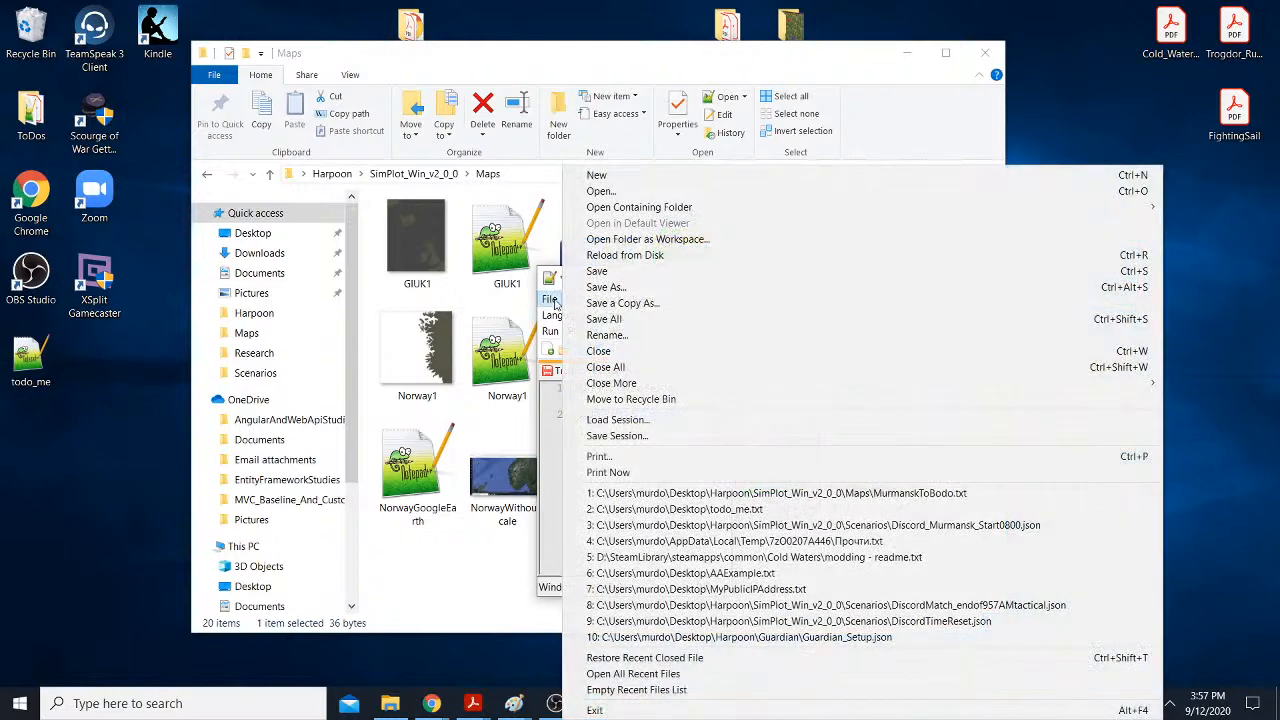
click(620, 287)
drag(669, 334, 432, 363)
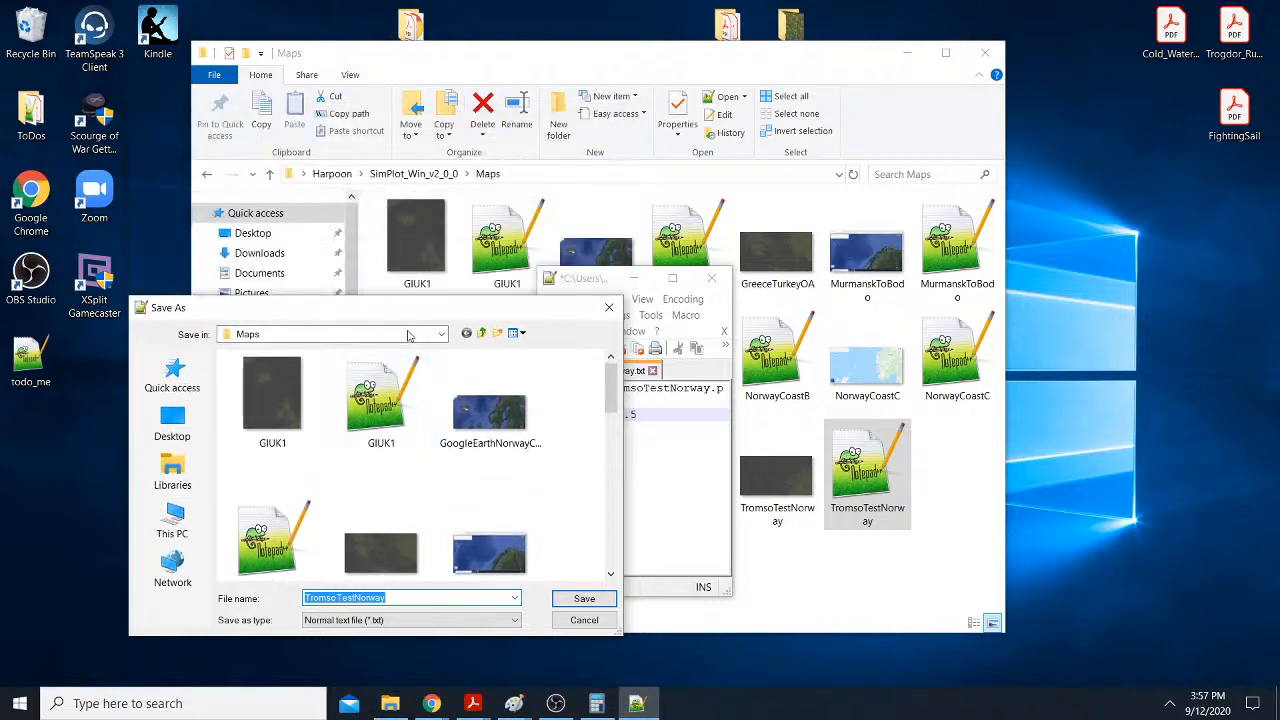
drag(356, 315, 349, 227)
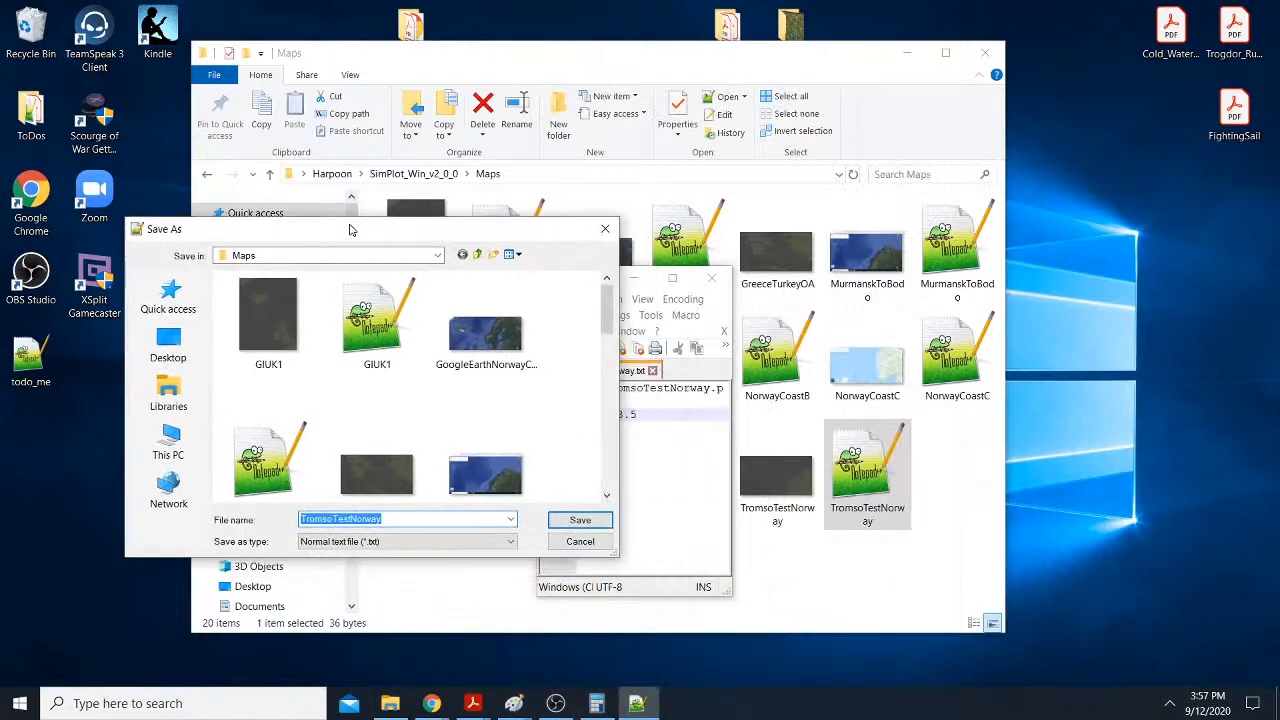
text(Gree)
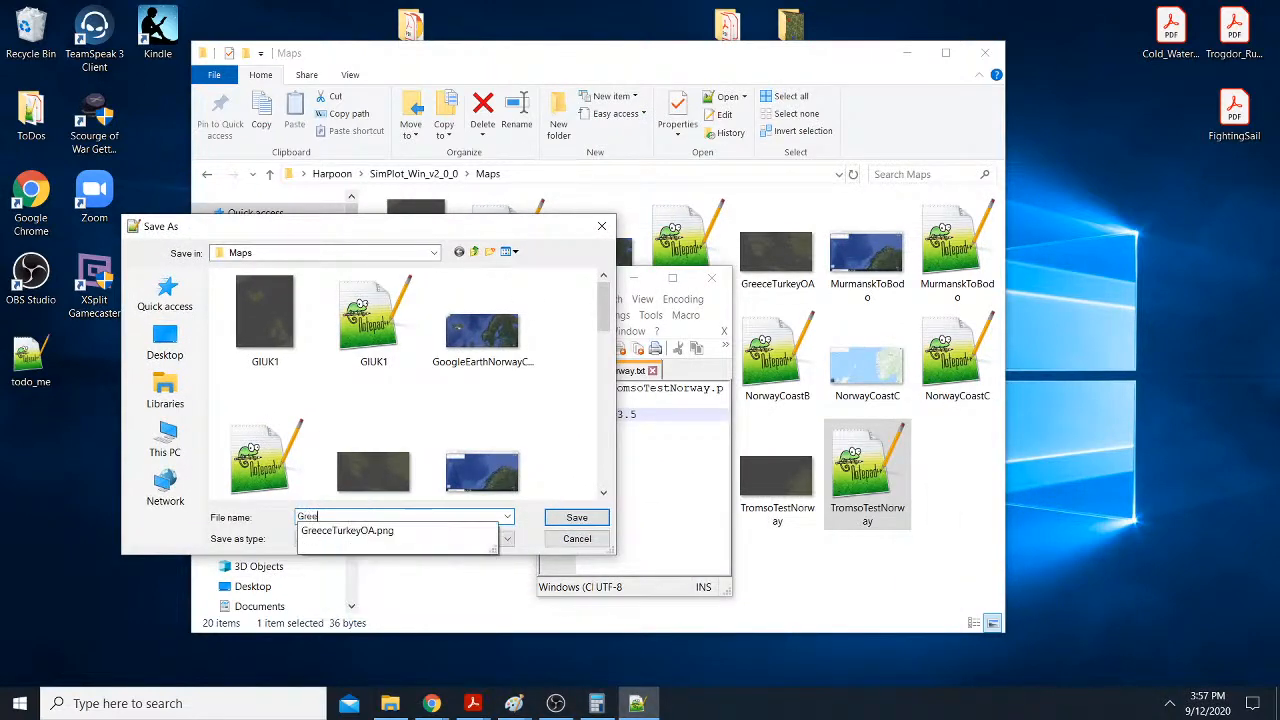
text(ceTurkye)
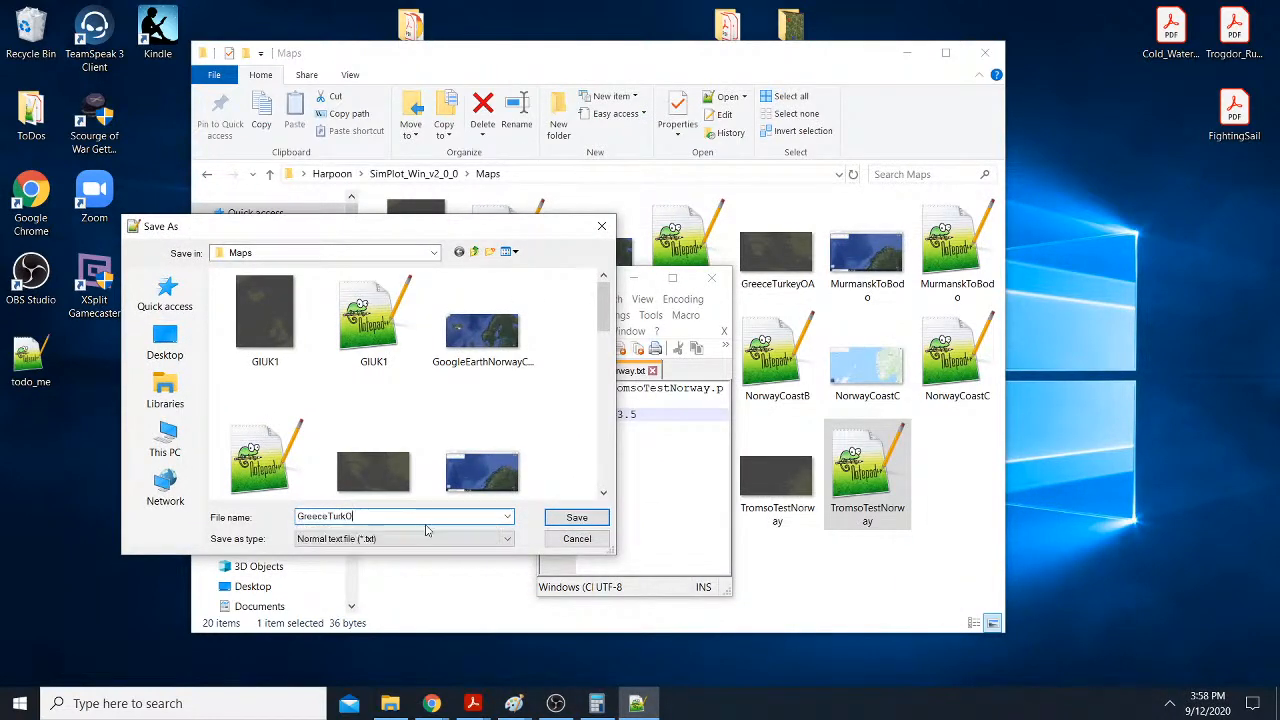
key(BackSpace)
key(BackSpace)
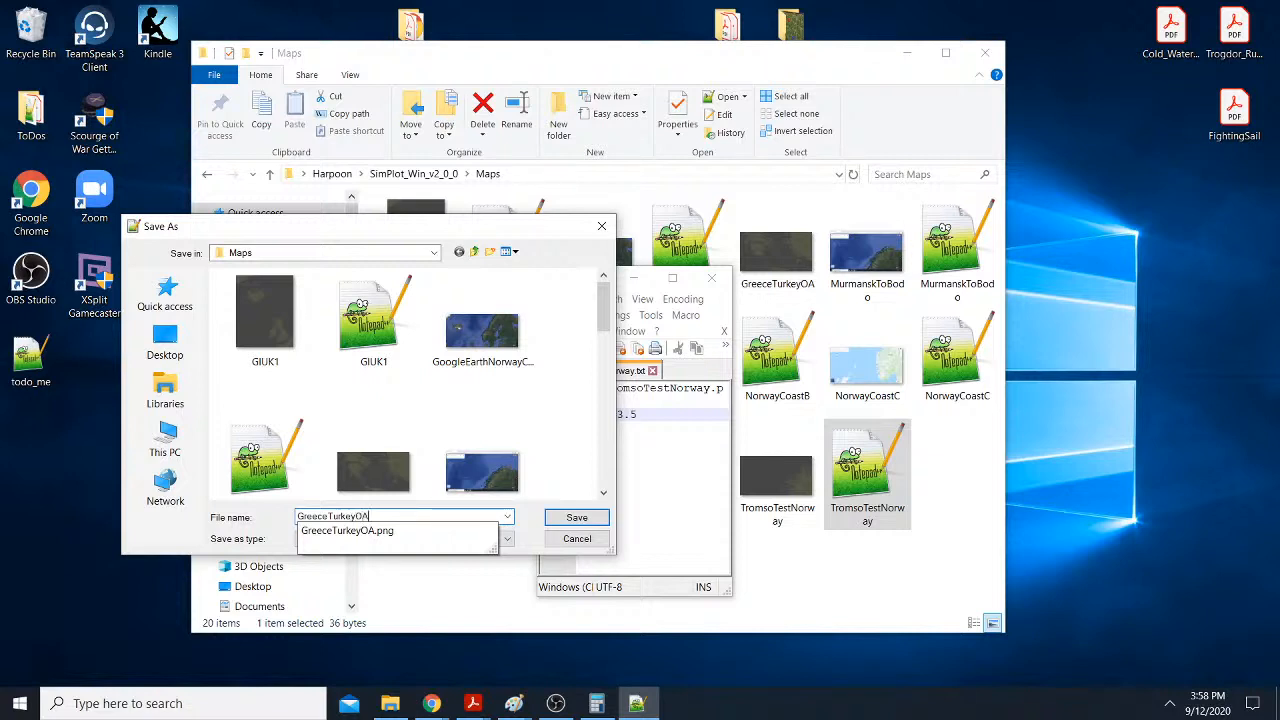
text(eyOA.txt)
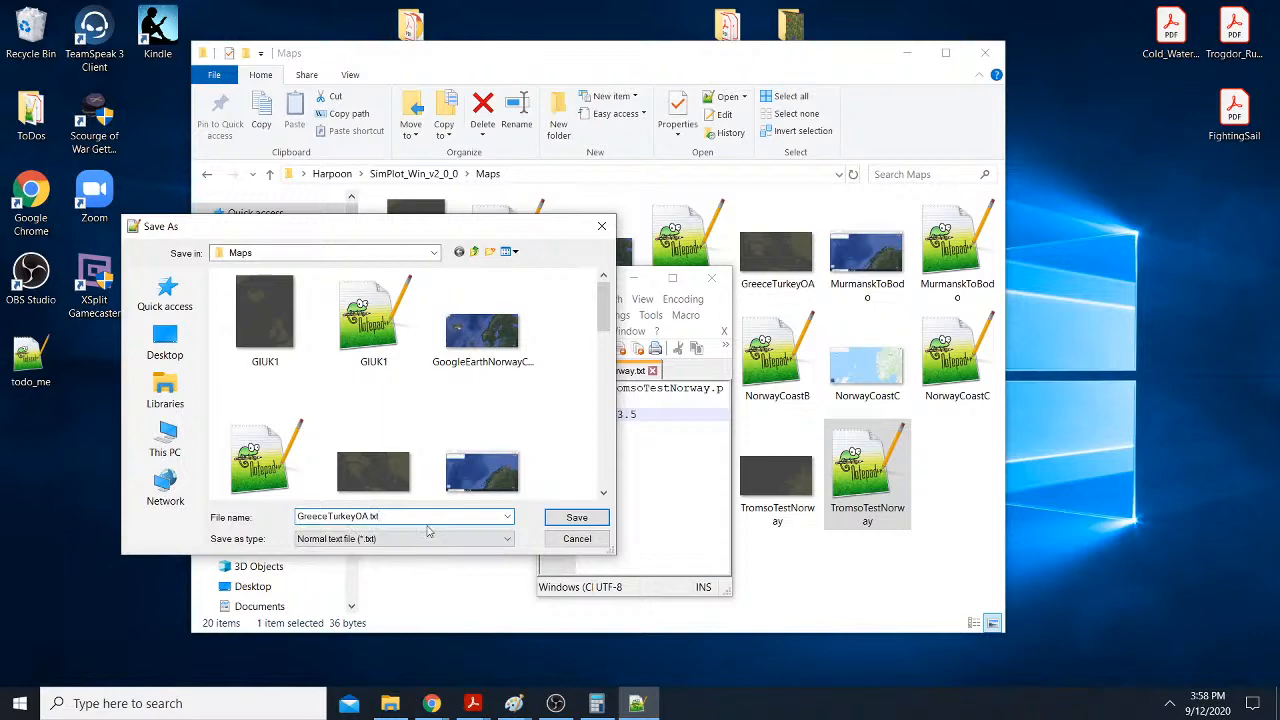
click(554, 518)
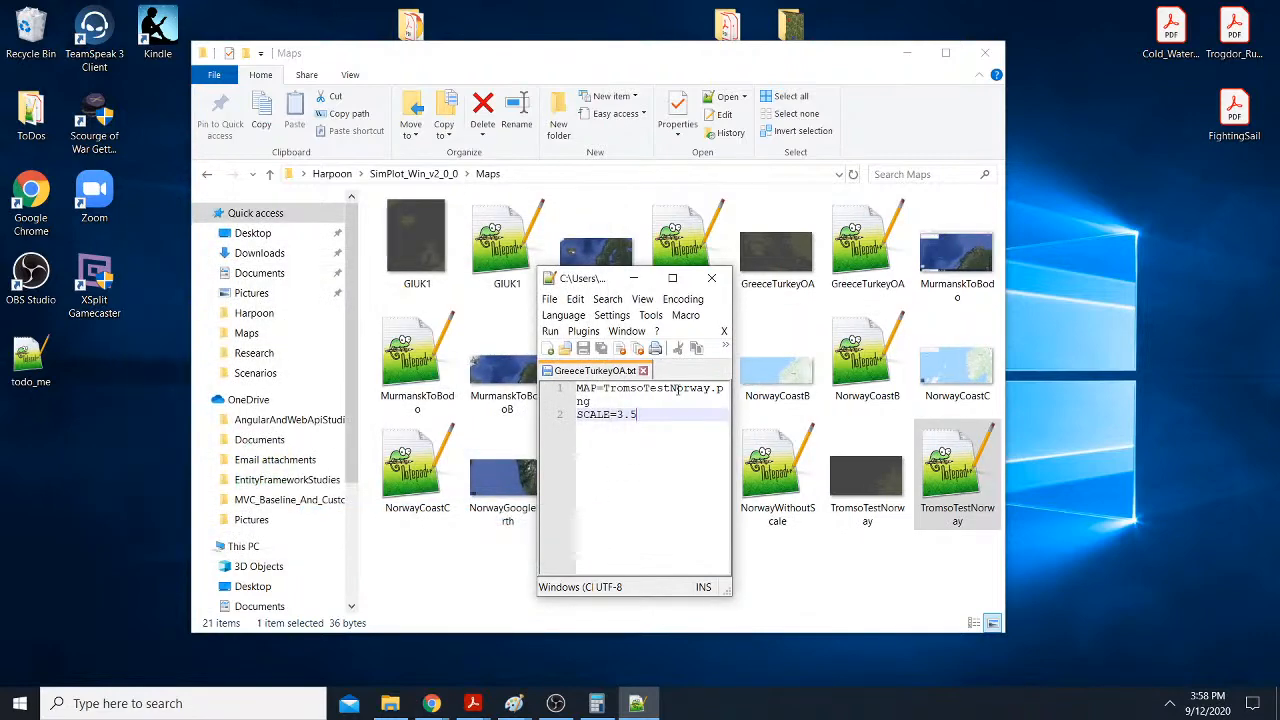
Step: Change the MAP entry to GreeceTurkeyOA.png, save the text file, and close the editor
drag(709, 389, 636, 389)
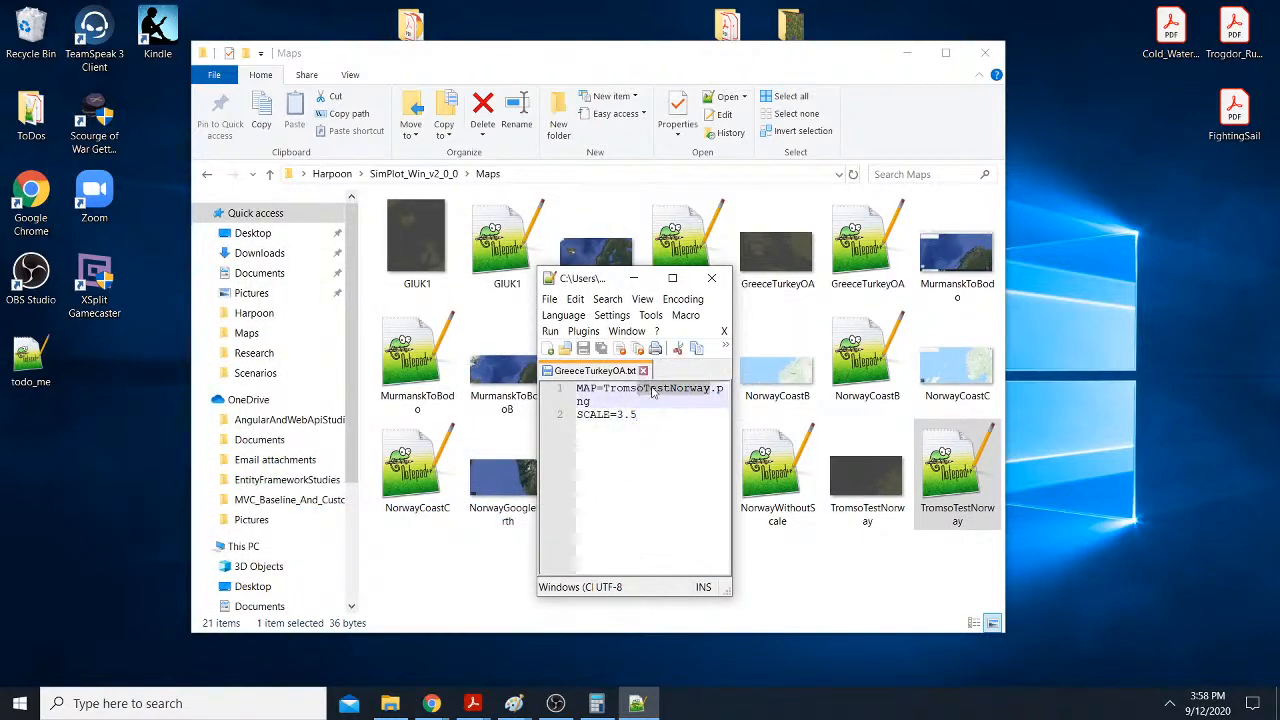
drag(744, 396, 857, 396)
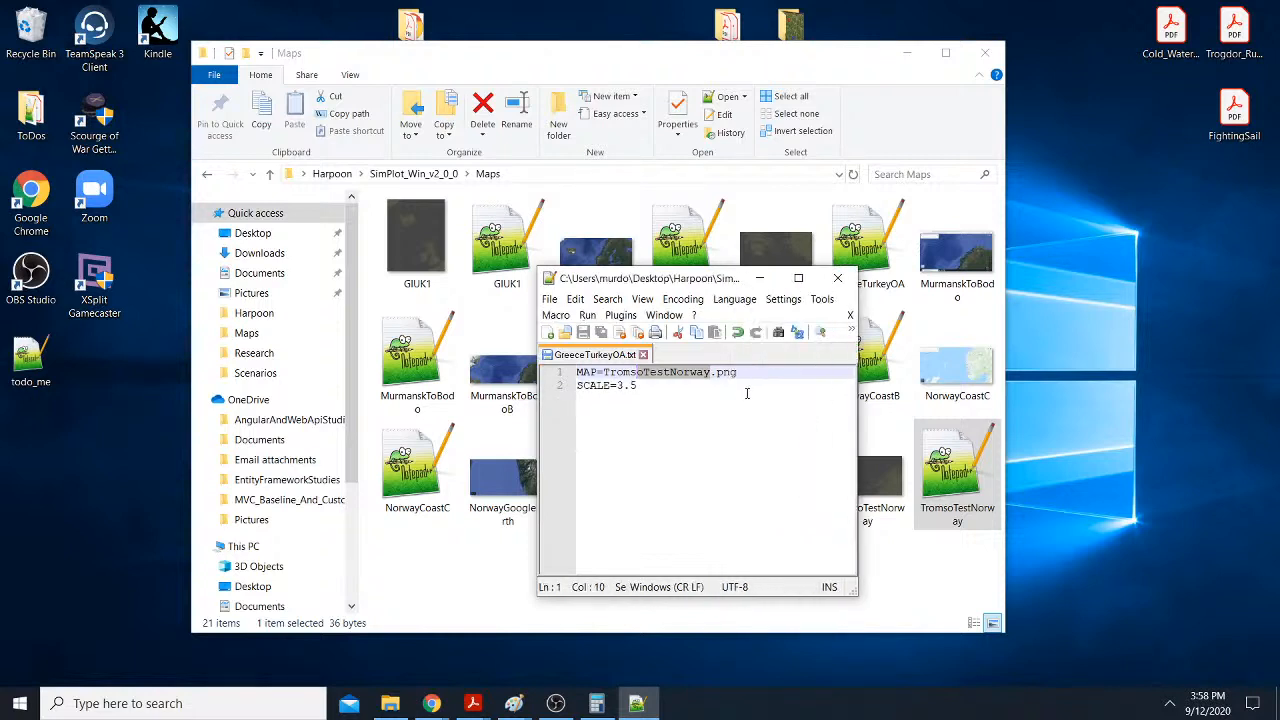
key(BackSpace)
key(BackSpace)
key(BackSpace)
key(BackSpace)
key(BackSpace)
key(BackSpace)
text(Gree)
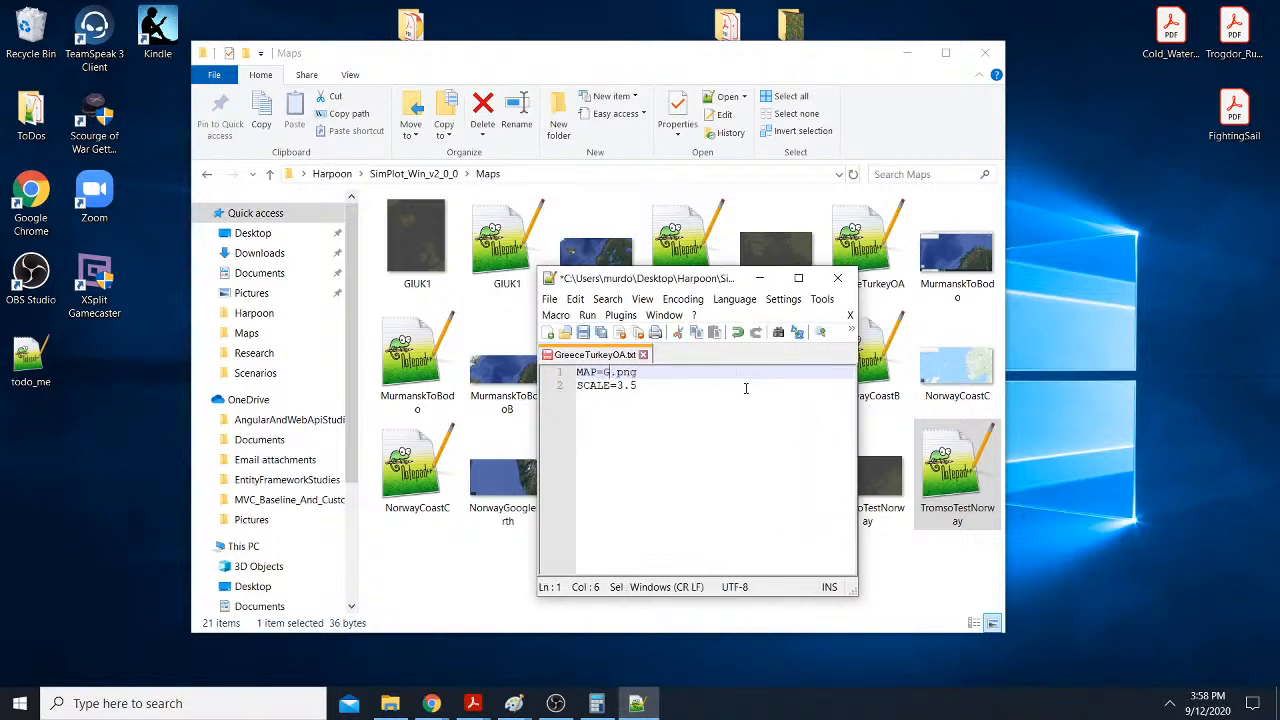
text(ceTurkey)
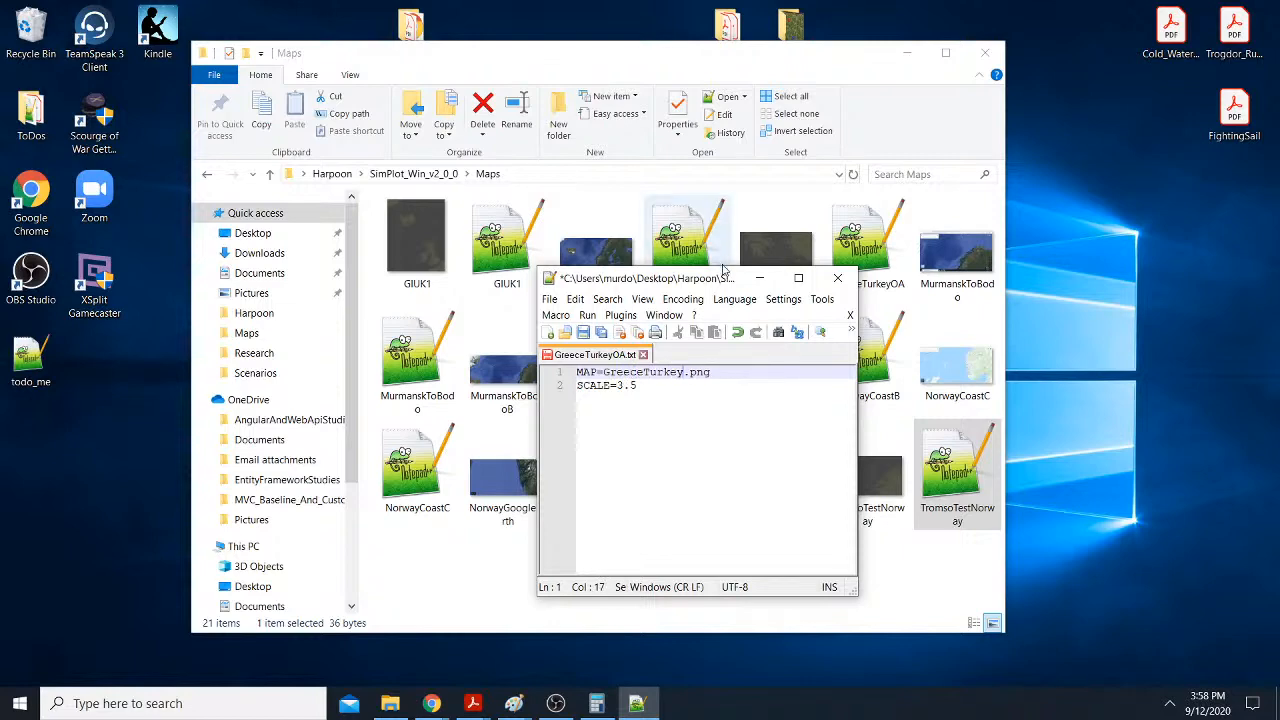
drag(724, 279, 319, 282)
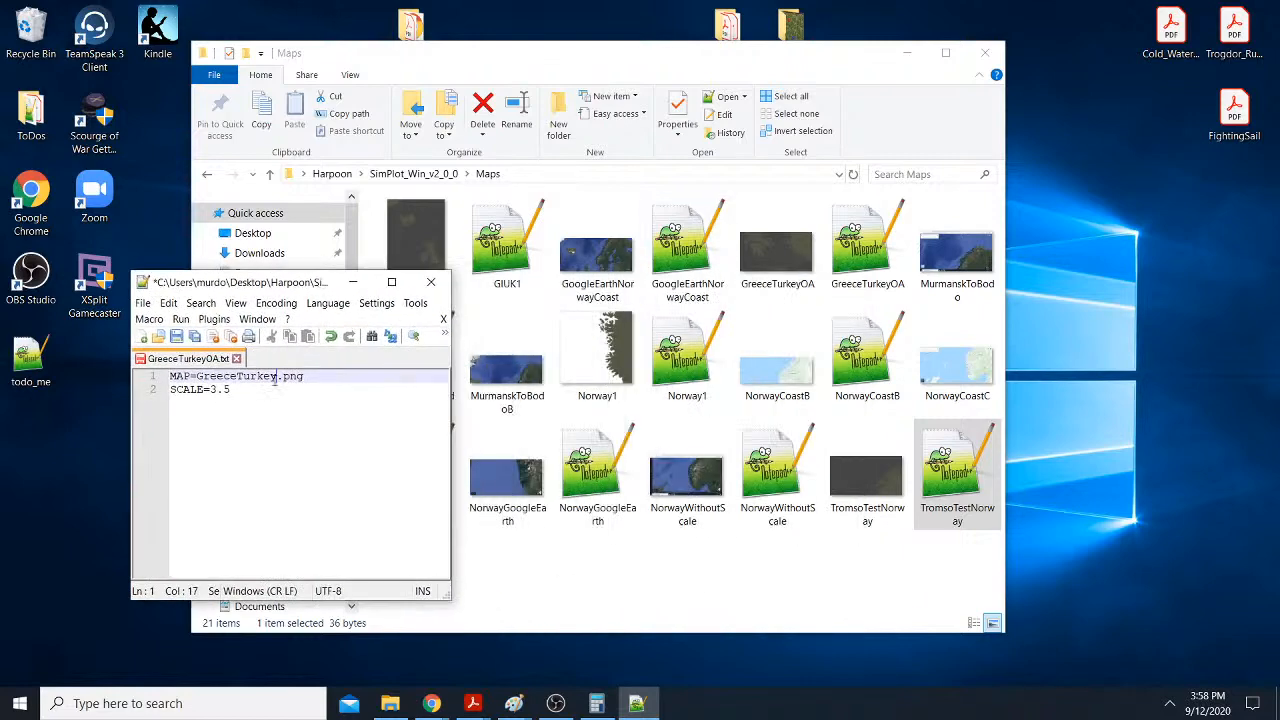
text(OA)
key(ctrl+s)
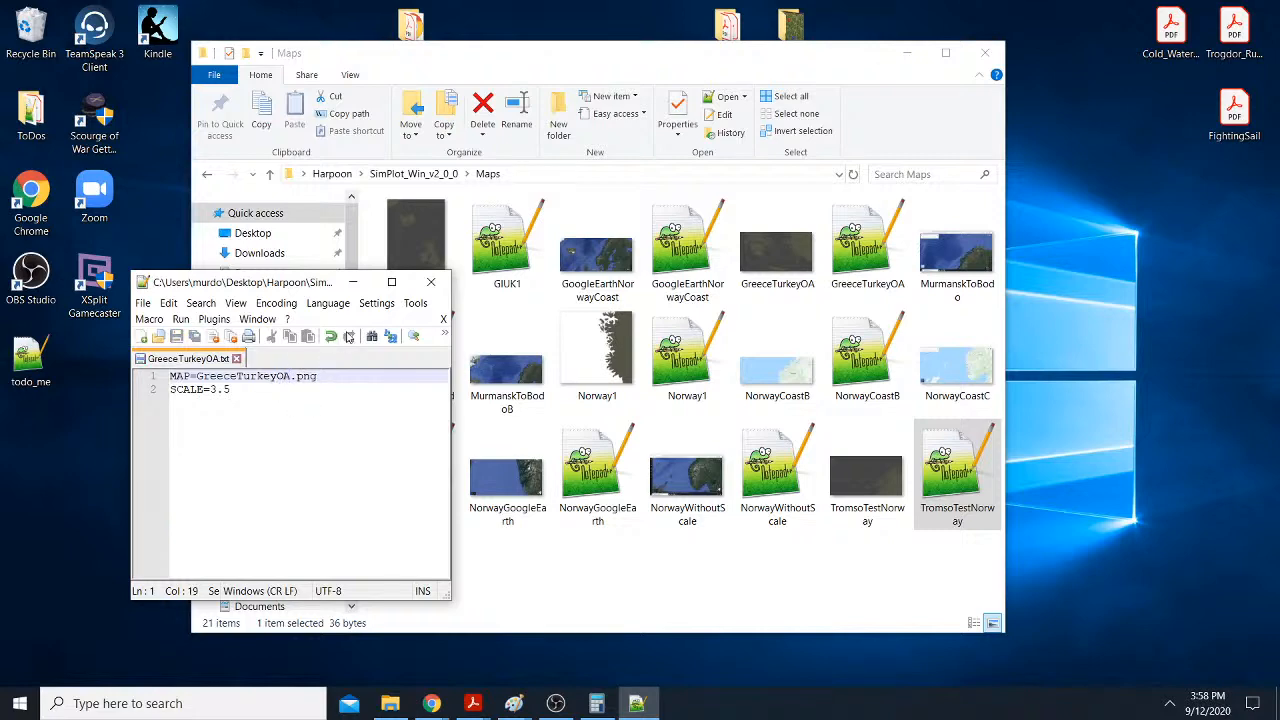
click(431, 282)
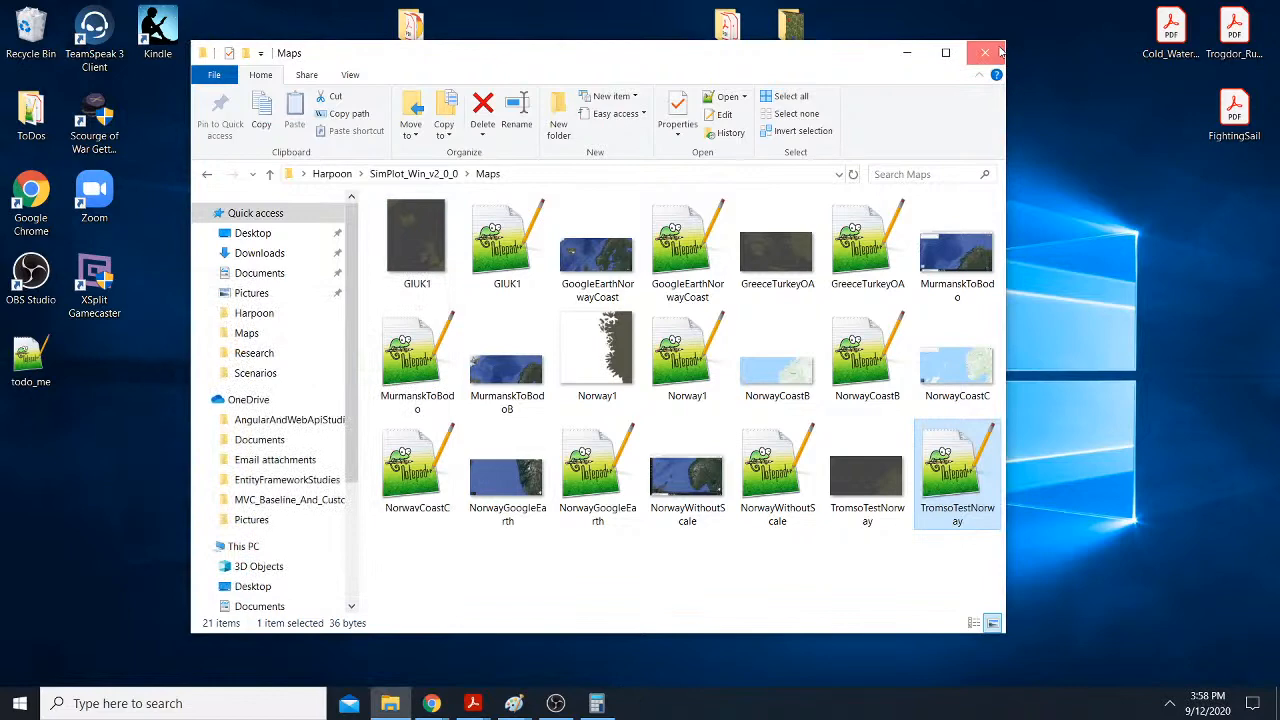
Step: Close the Maps folder window and launch SimPlot
click(990, 52)
click(265, 700)
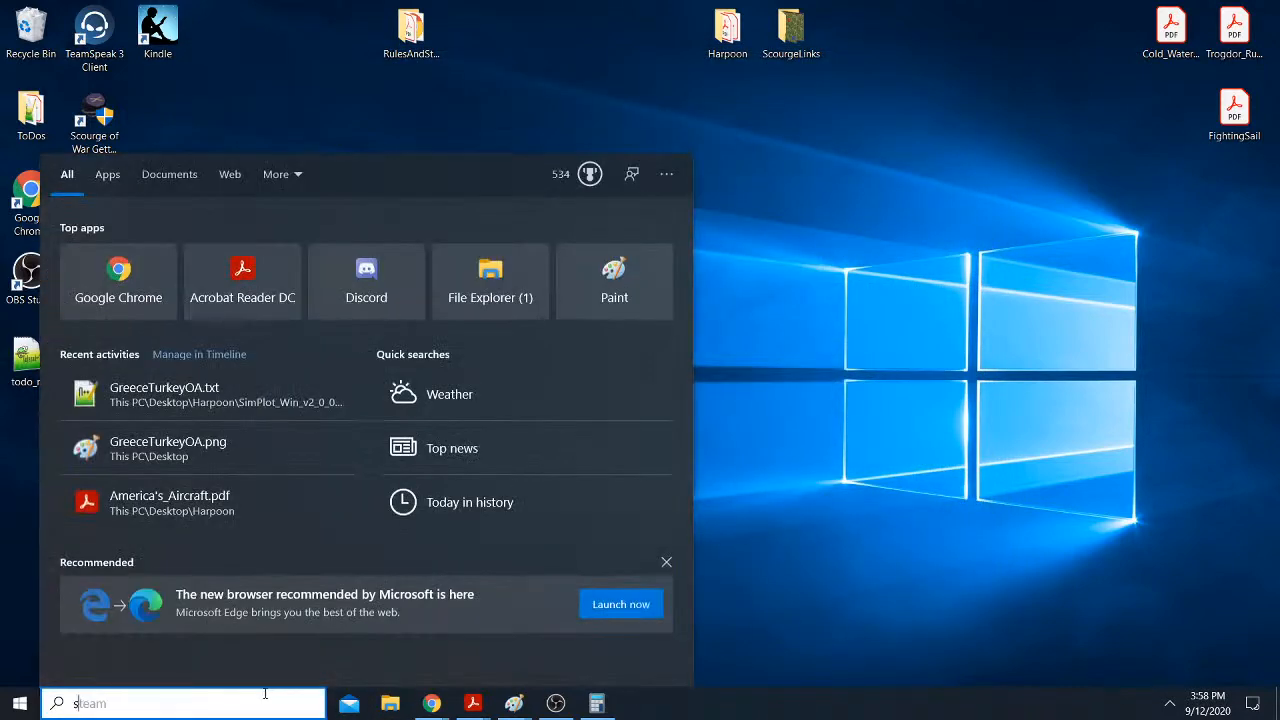
text(simplot)
key(Return)
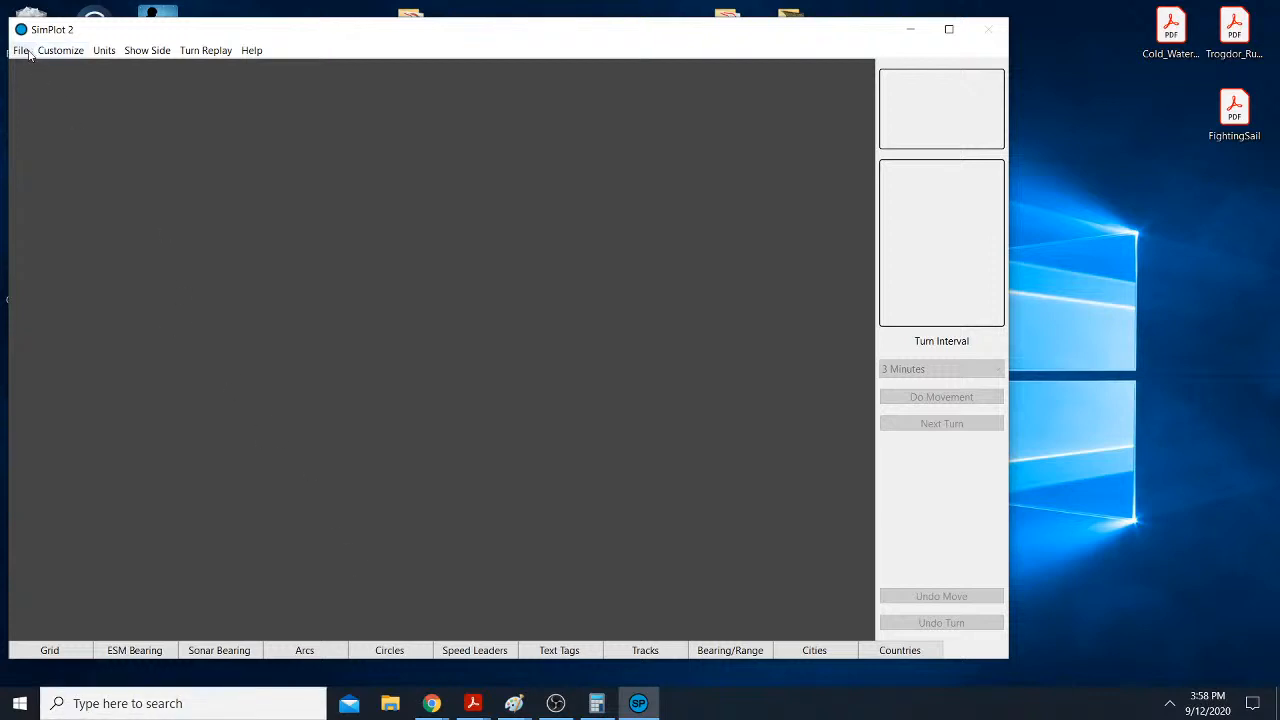
Step: Create a new scenario named GreeceTurkeyOA with time 0900 and GreeceTurkeyOA.txt as its map
click(20, 50)
click(48, 66)
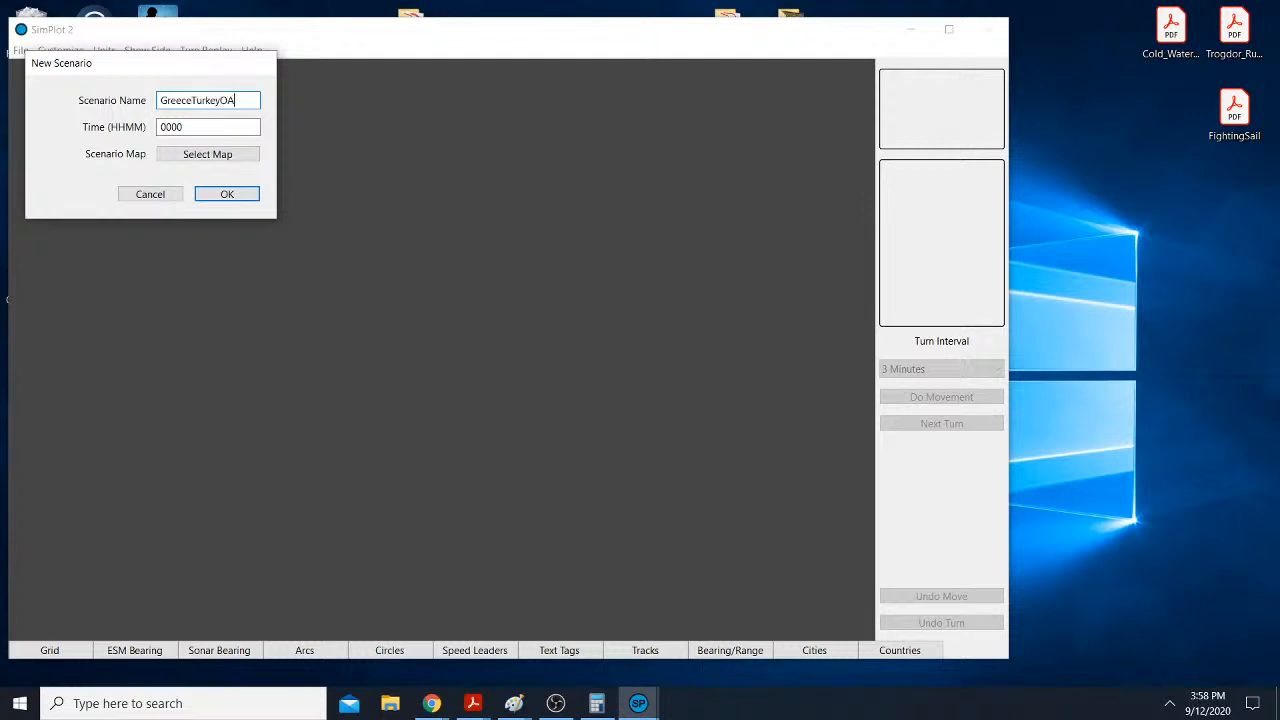
double_click(192, 126)
key(BackSpace)
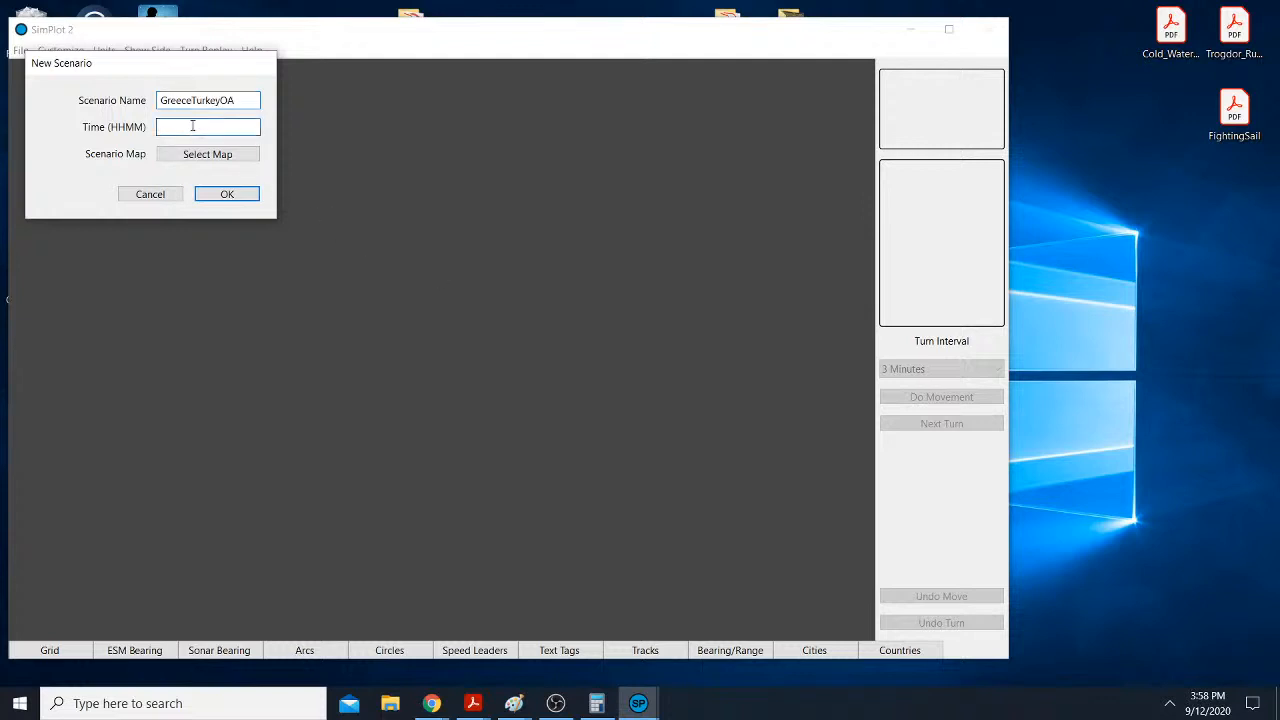
click(240, 156)
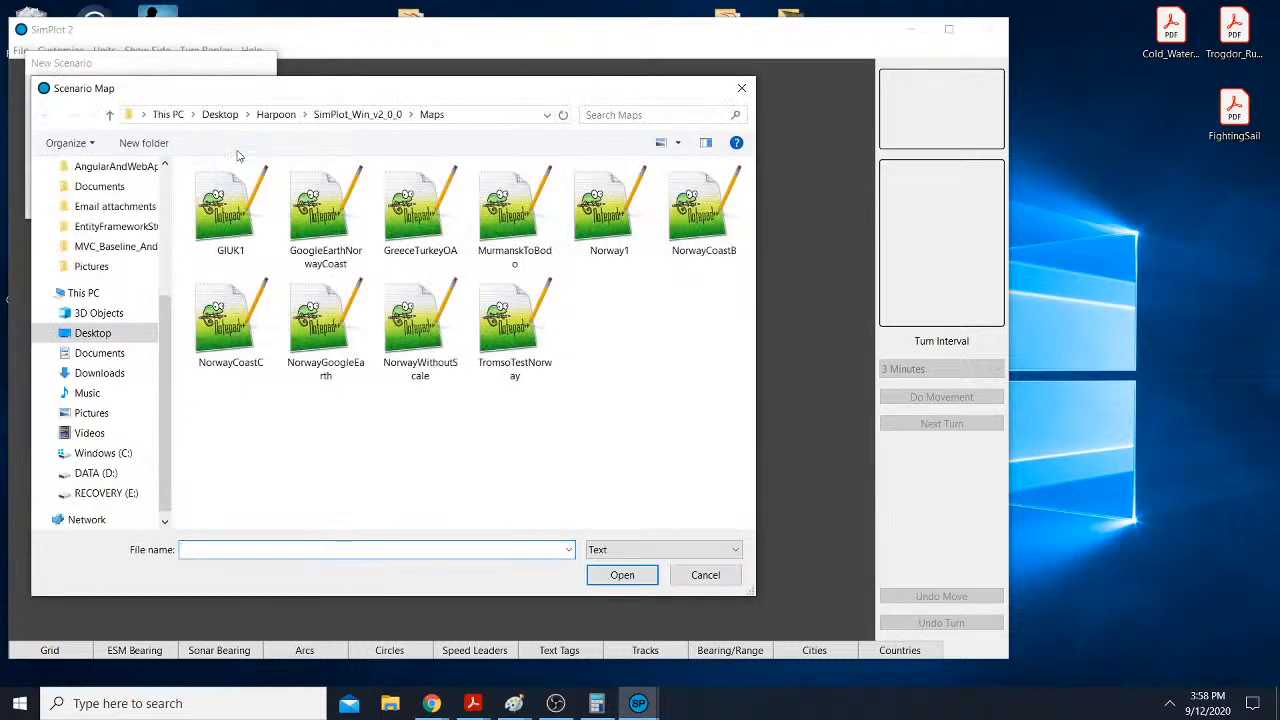
click(420, 208)
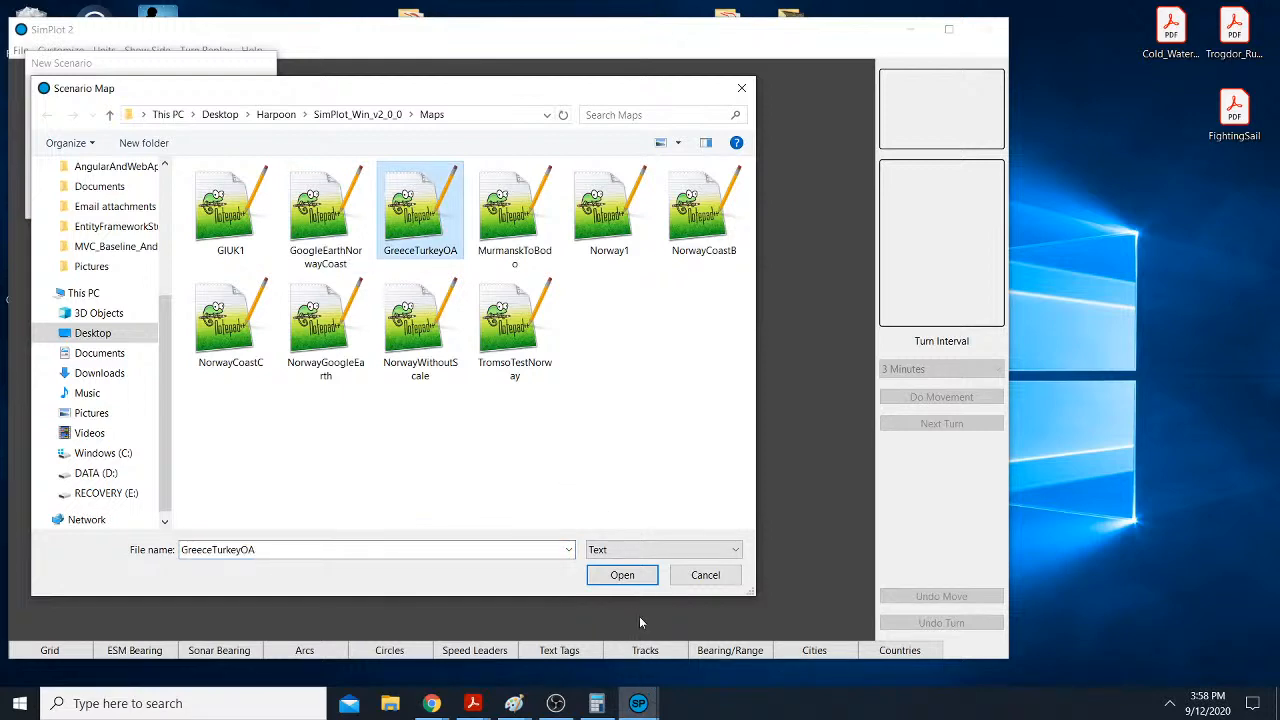
click(624, 577)
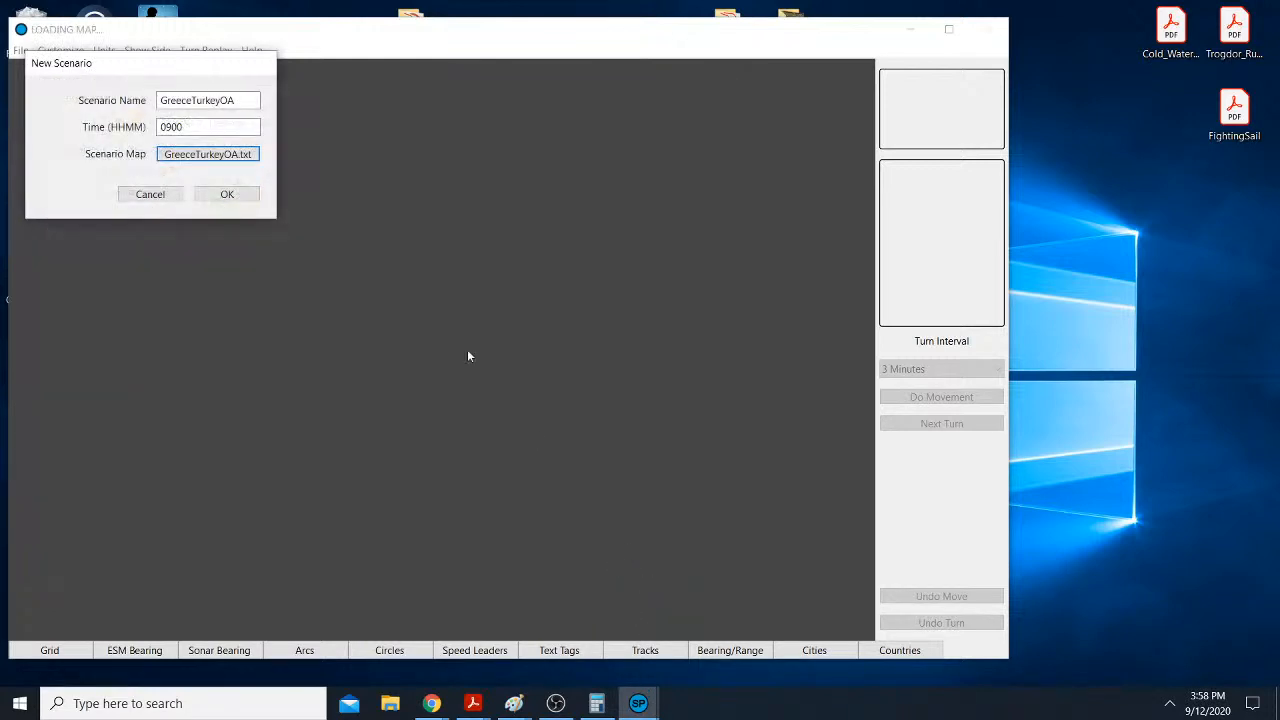
click(236, 198)
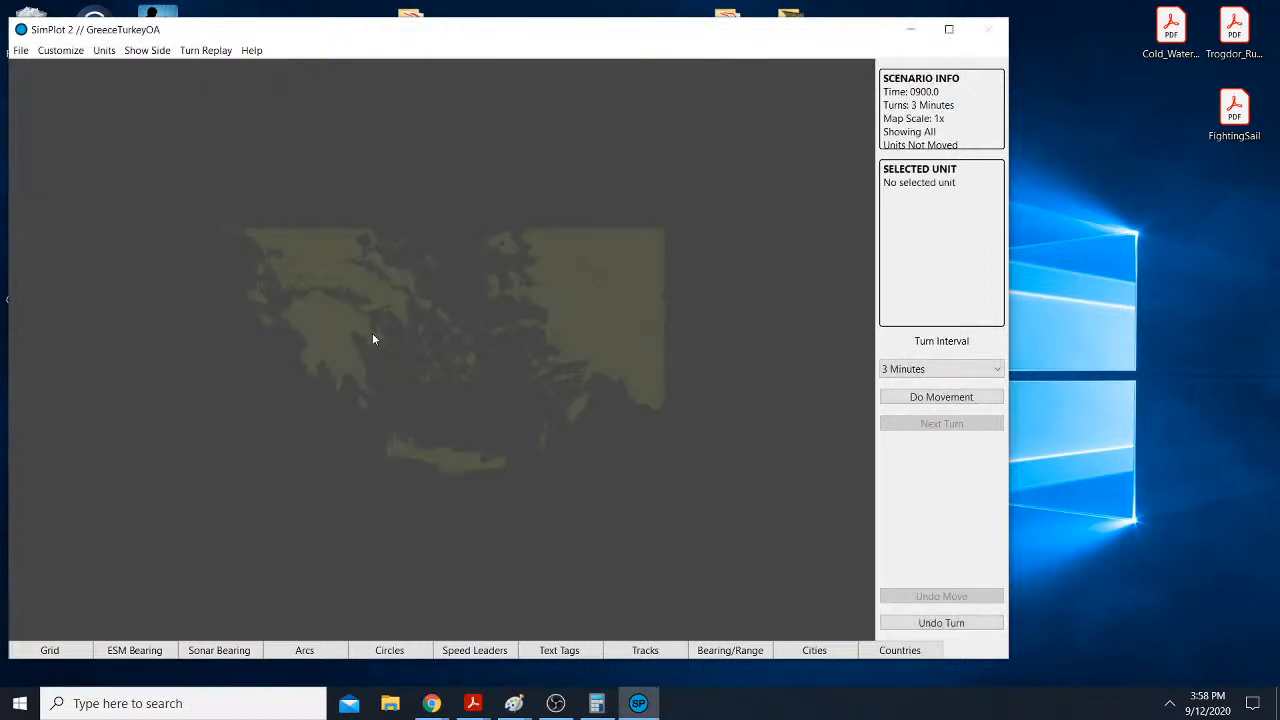
Step: Show the grid and check the width of the island off the southeastern Peloponnese against its spacing
scroll(382, 345, up, 1)
click(390, 402)
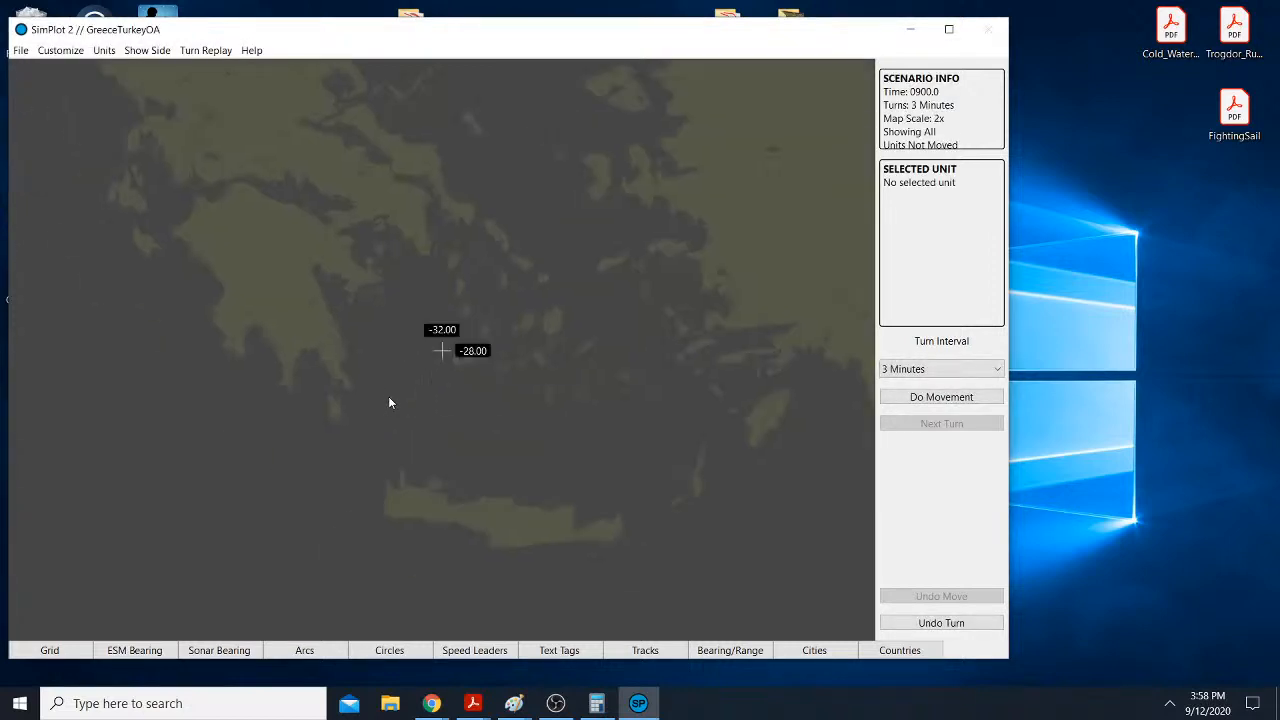
scroll(445, 350, up, 1)
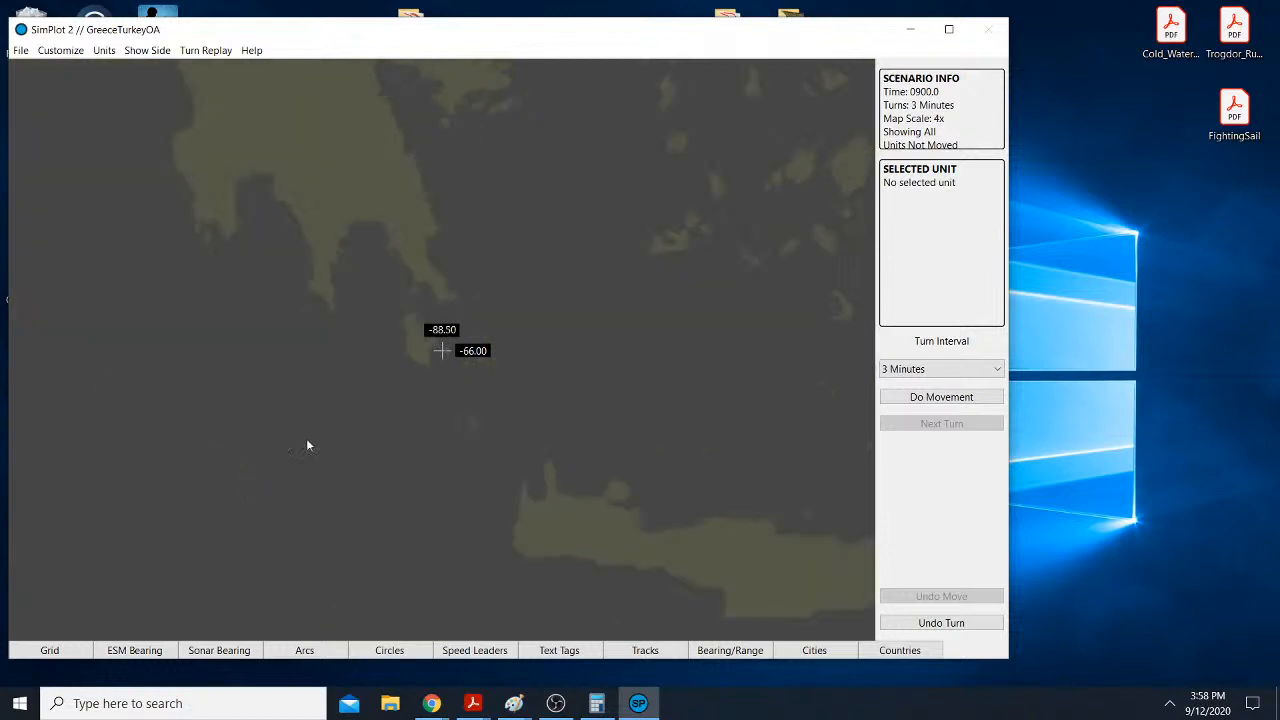
click(49, 650)
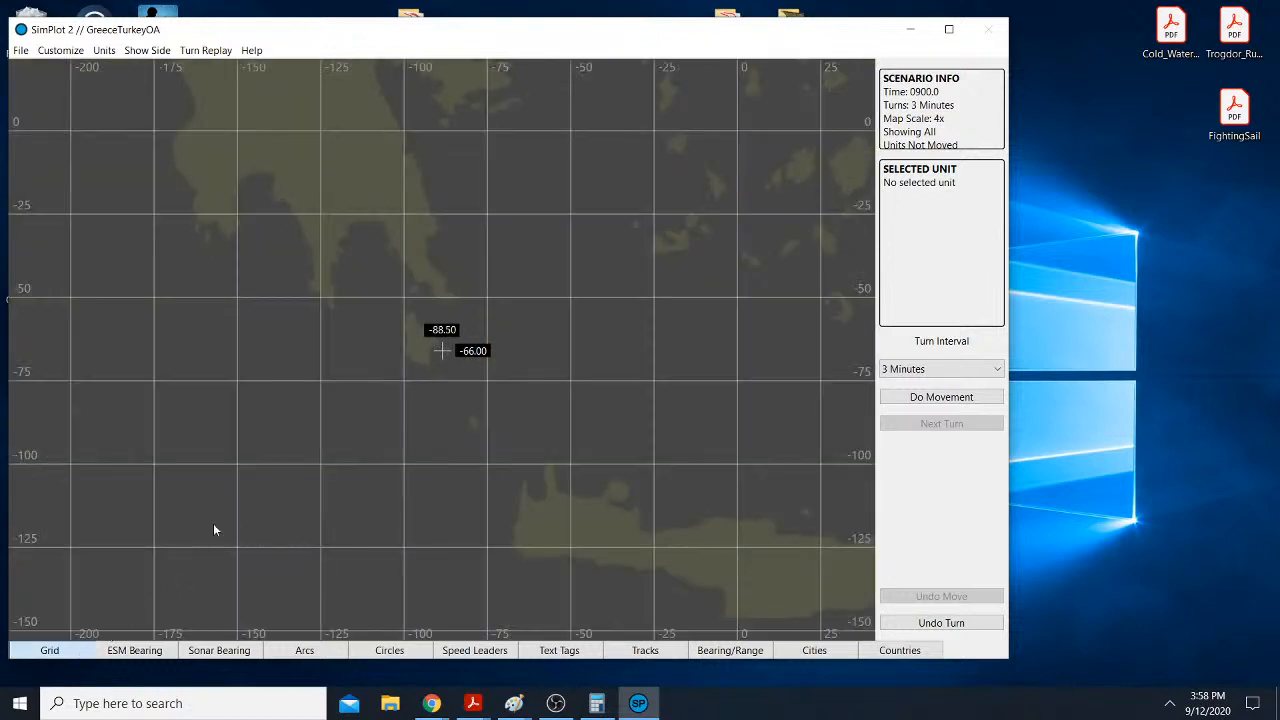
scroll(357, 428, up, 1)
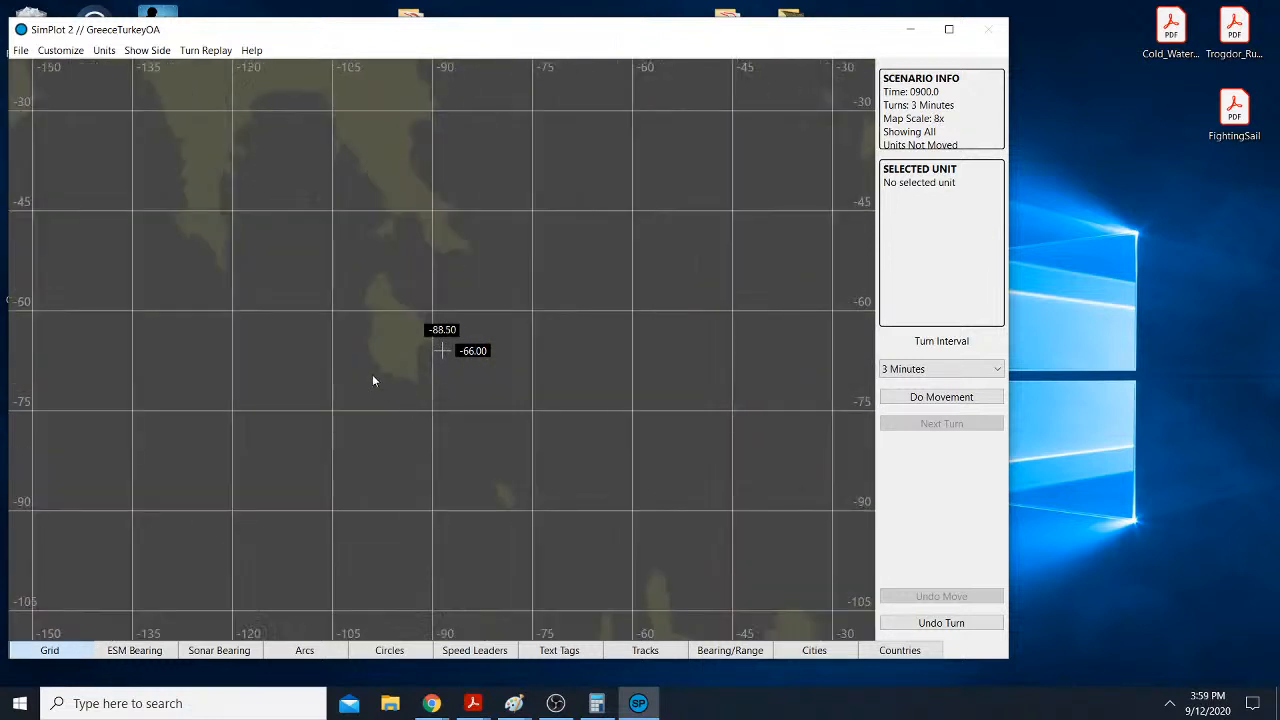
scroll(368, 375, up, 1)
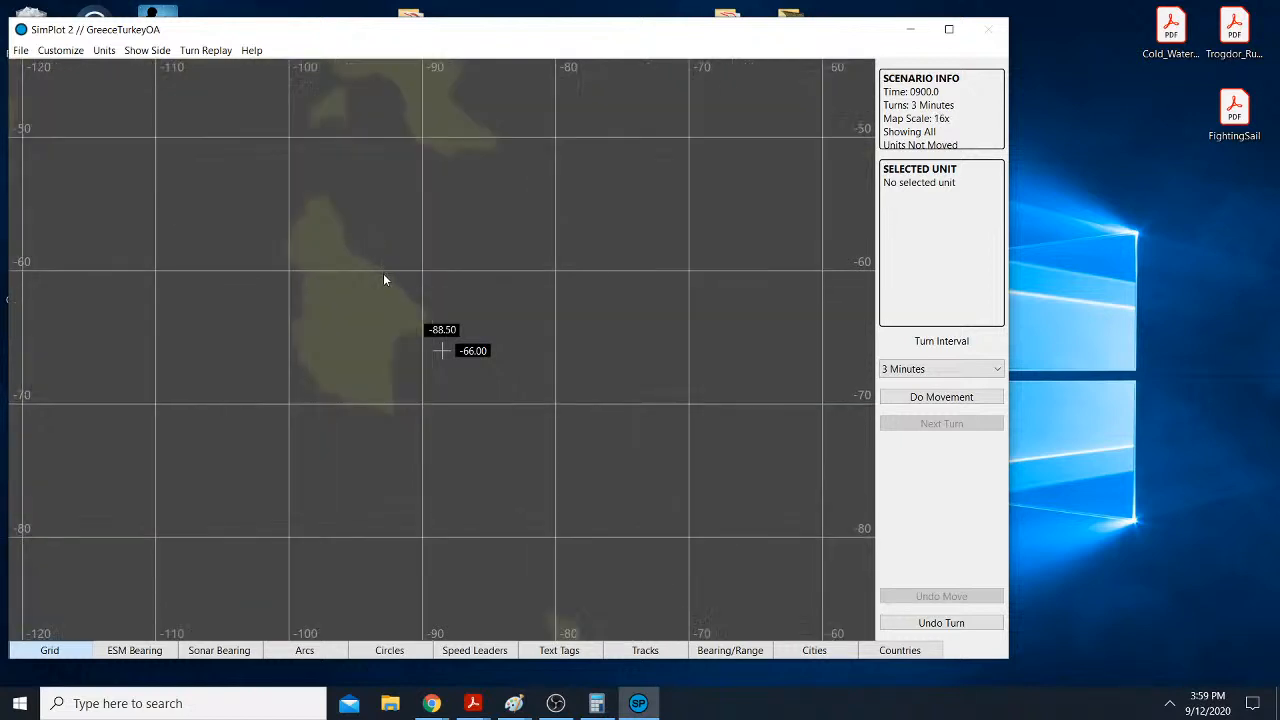
scroll(383, 280, down, 4)
scroll(436, 290, up, 1)
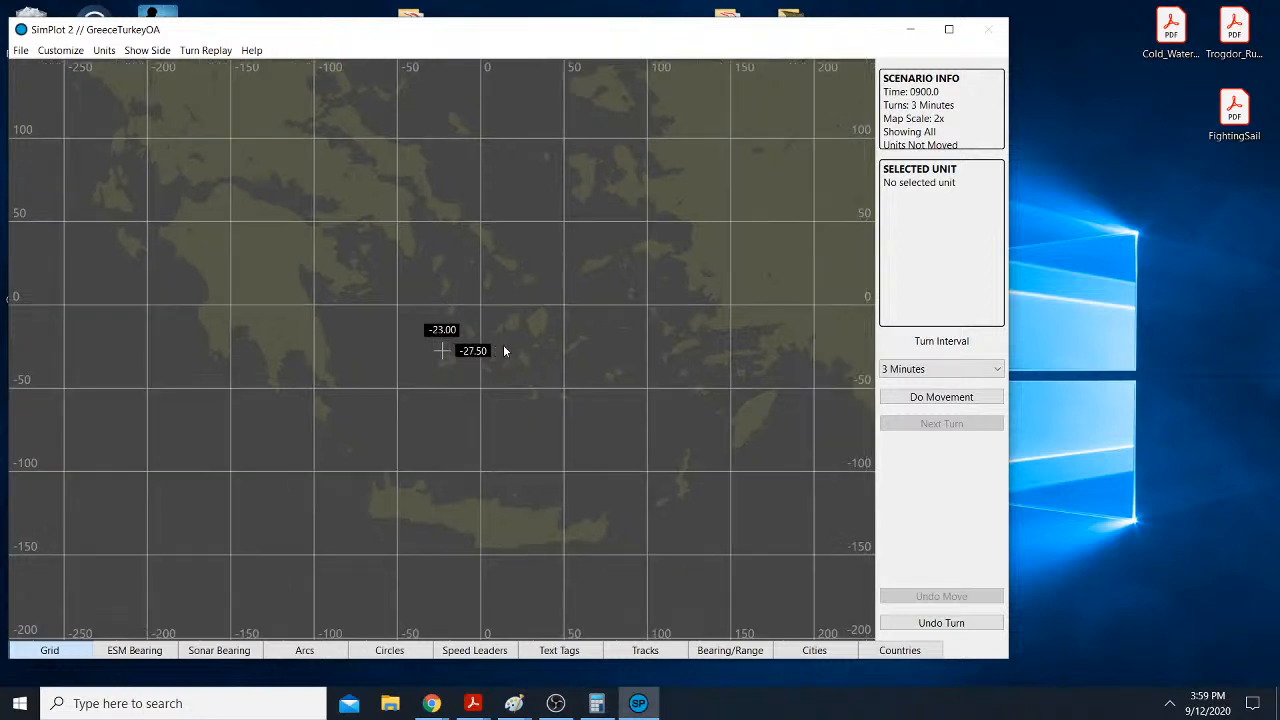
click(493, 346)
click(400, 319)
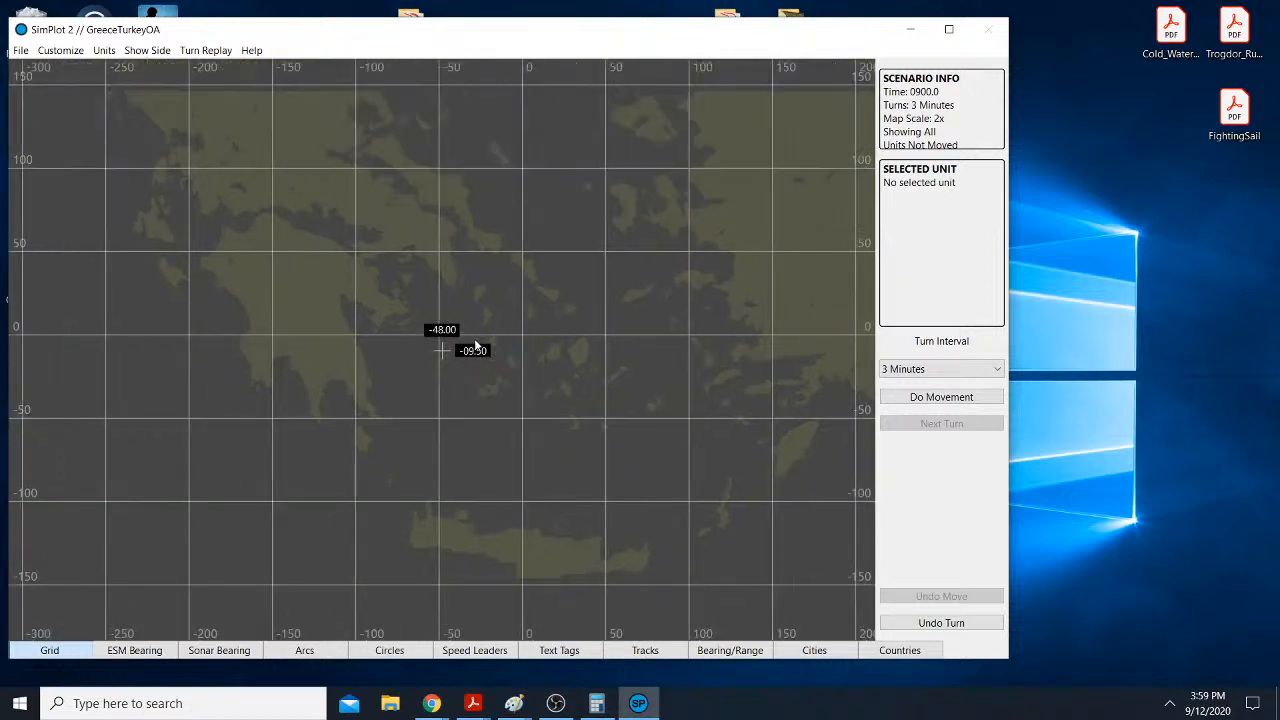
Step: Hide the grid overlay on the GreeceTurkeyOA scenario map
click(464, 359)
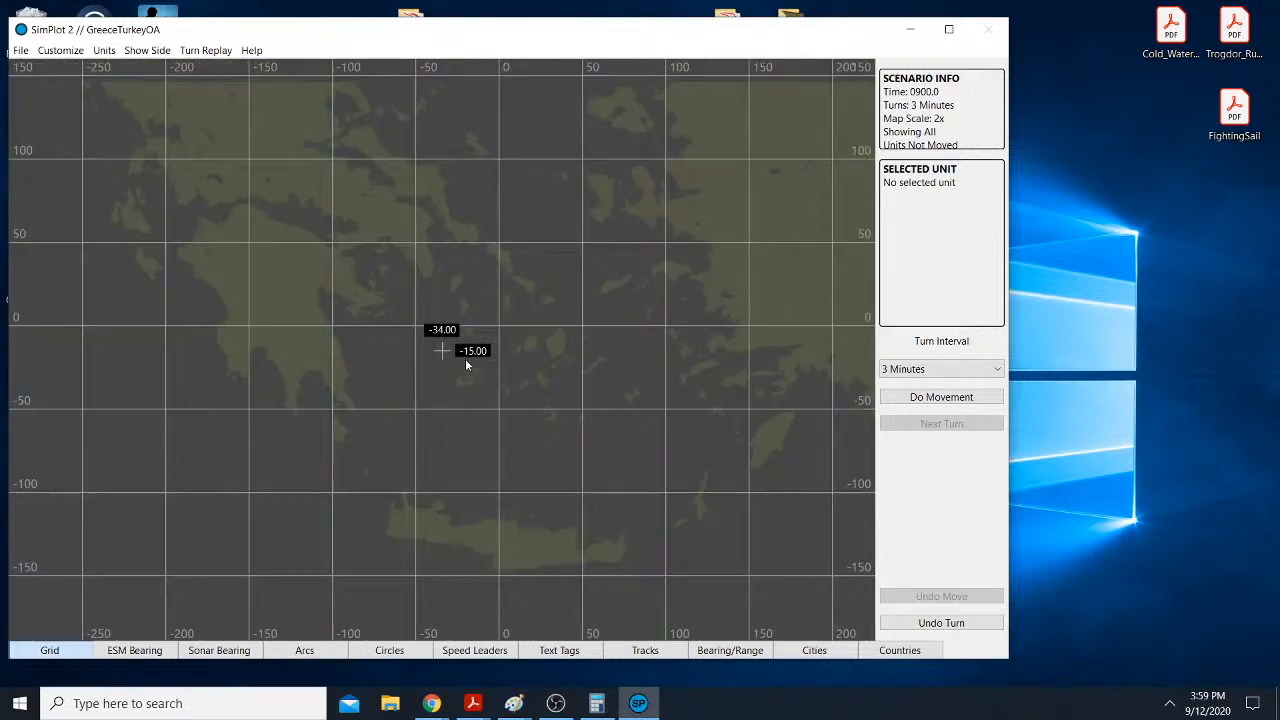
click(83, 655)
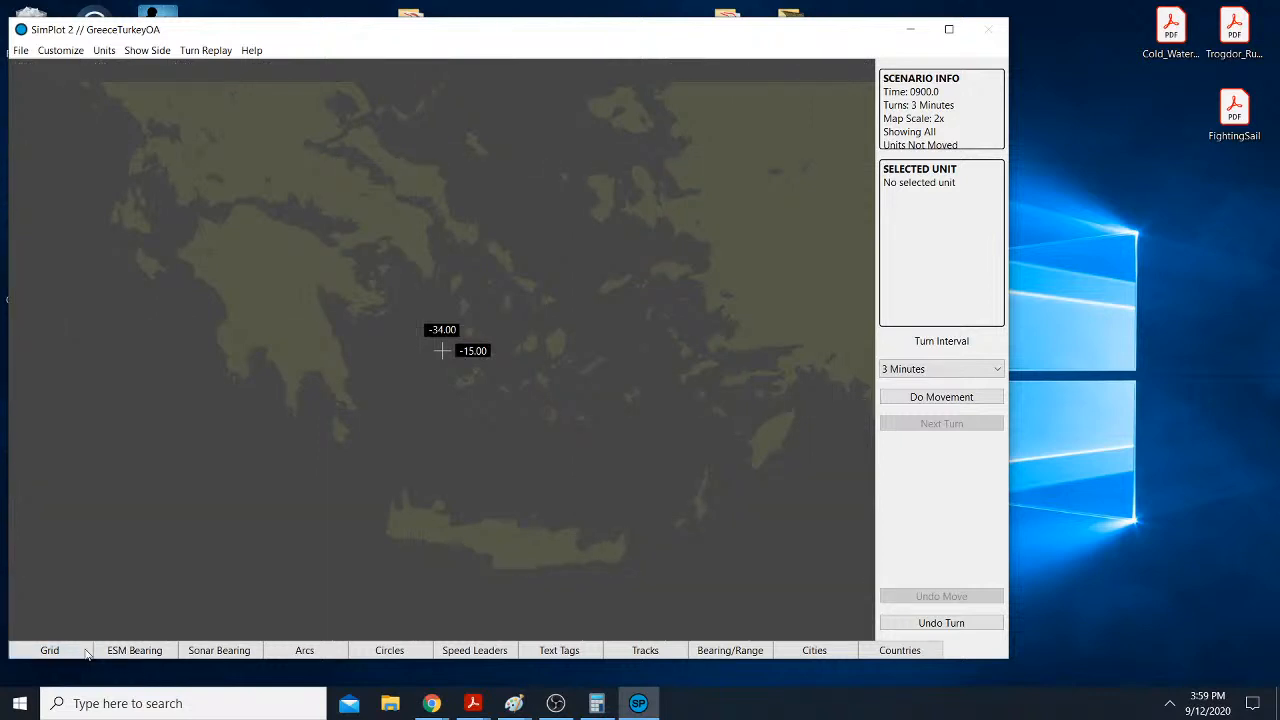
click(436, 383)
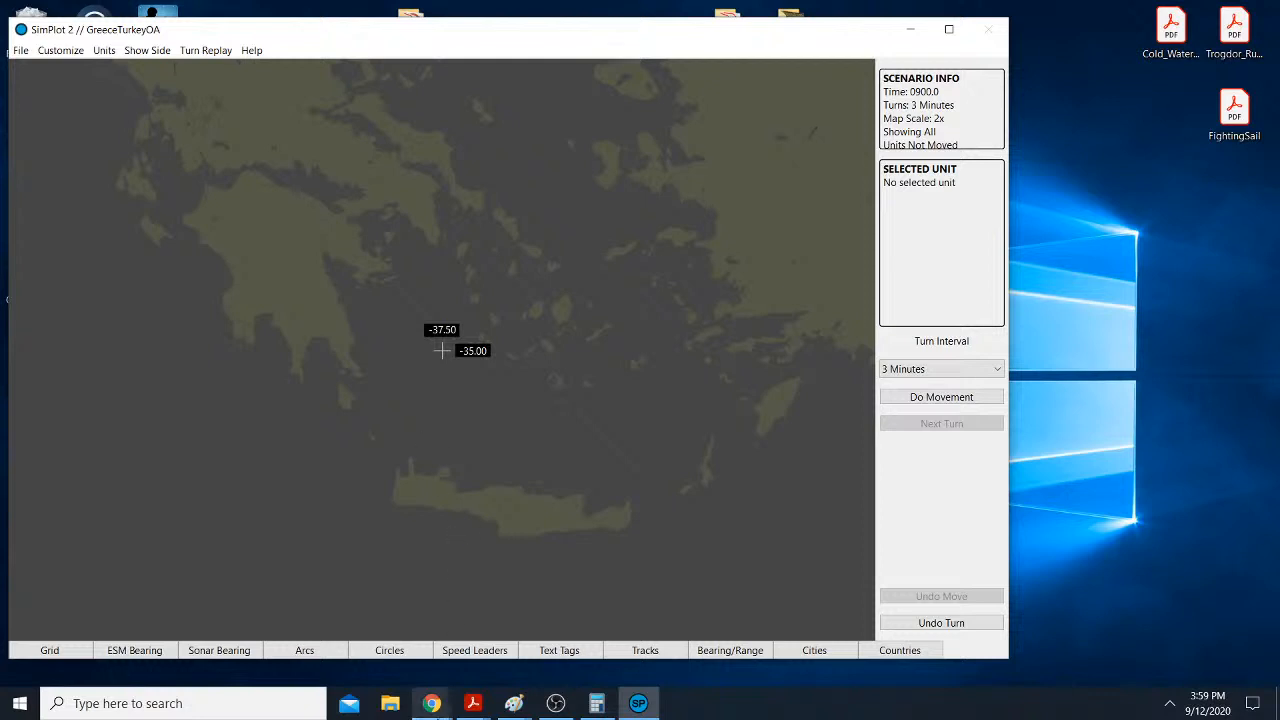
Step: Switch to the YouTube Studio live streaming page in Chrome and end the Harpoon 5 map tutorial stream
click(432, 704)
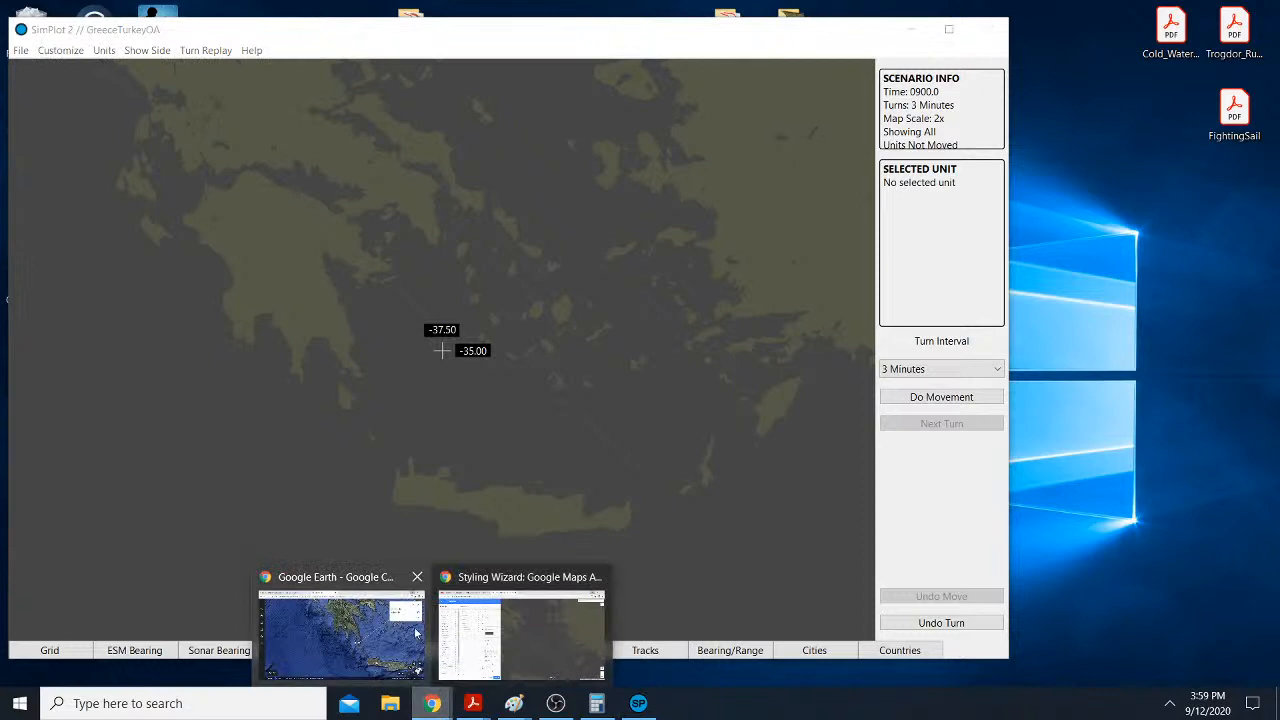
click(486, 590)
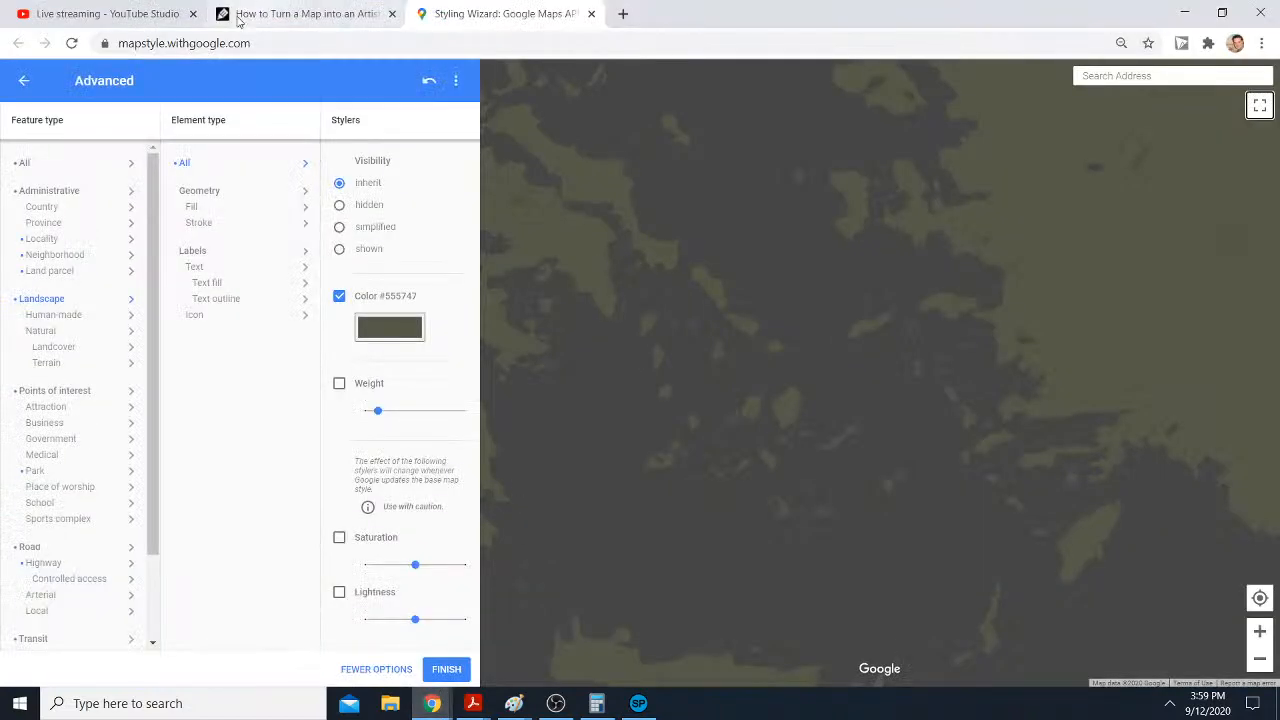
click(140, 14)
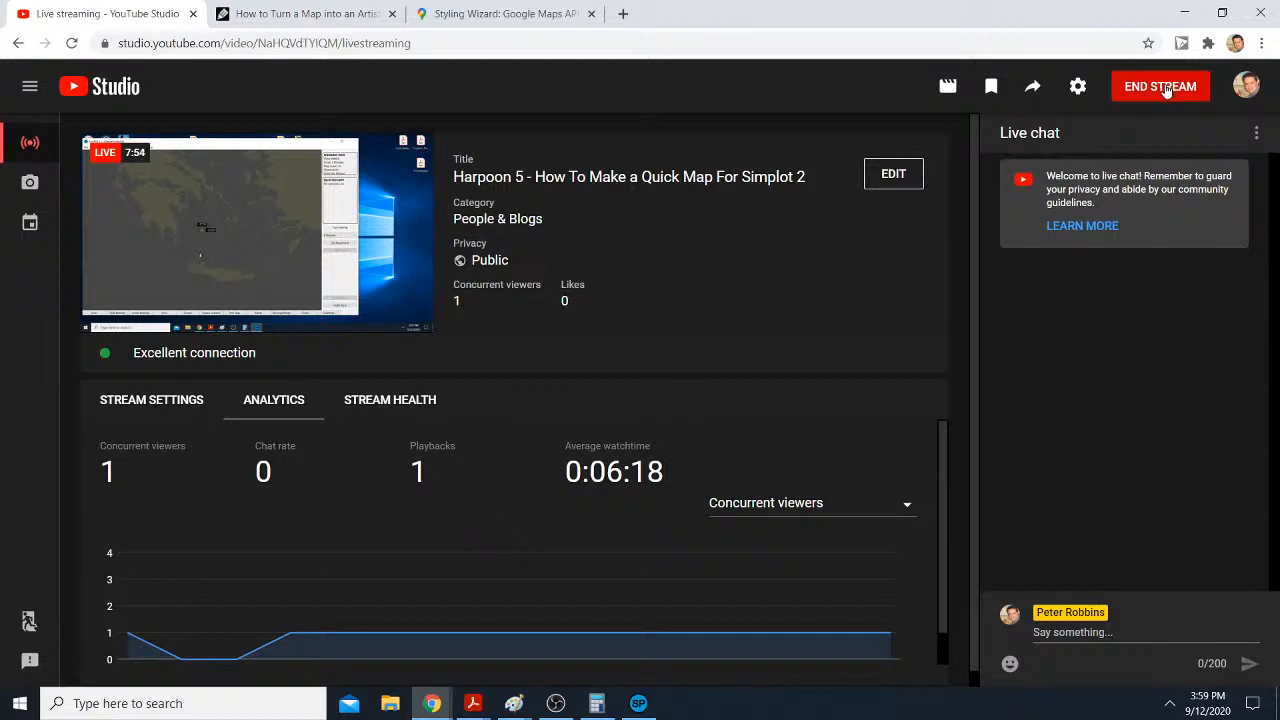
click(1164, 88)
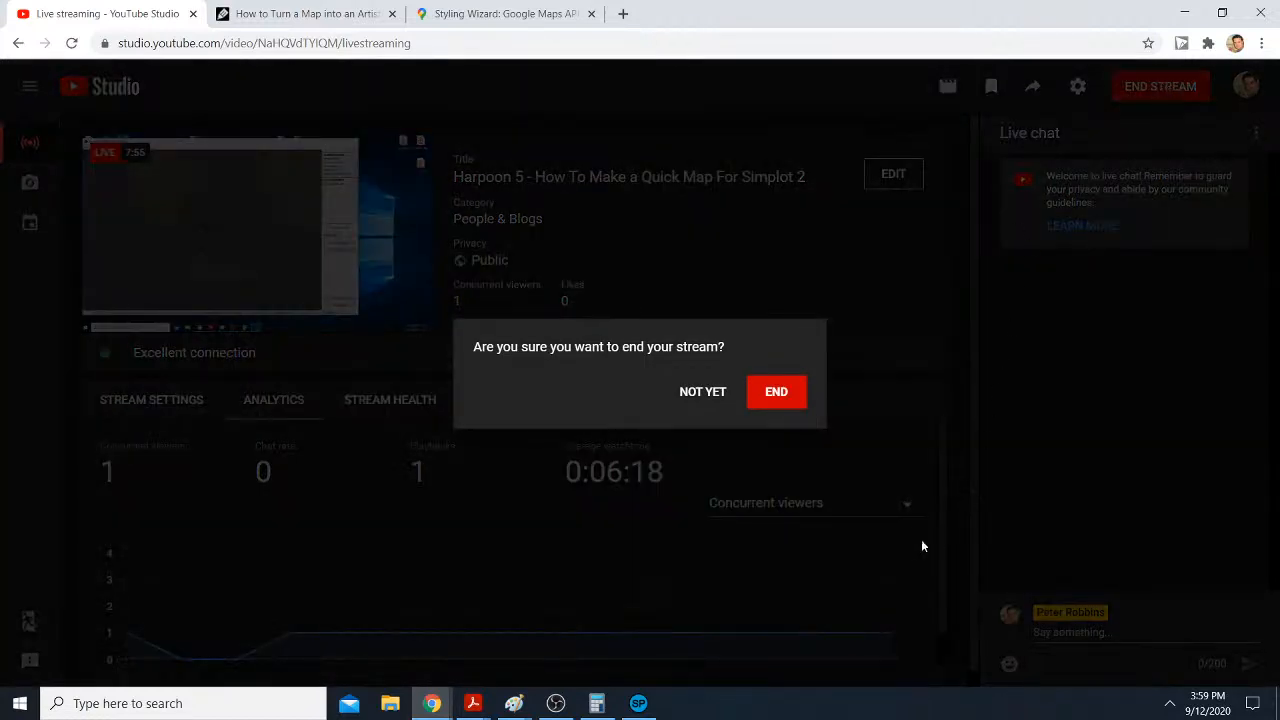
click(780, 396)
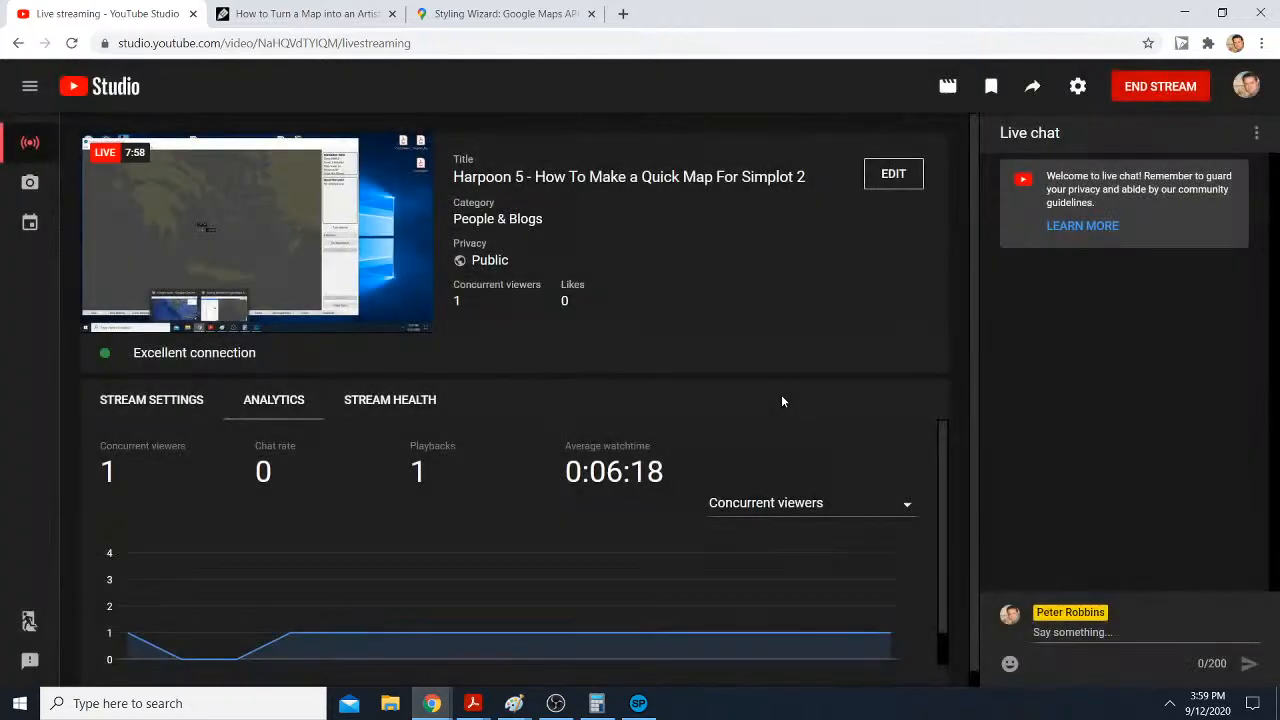